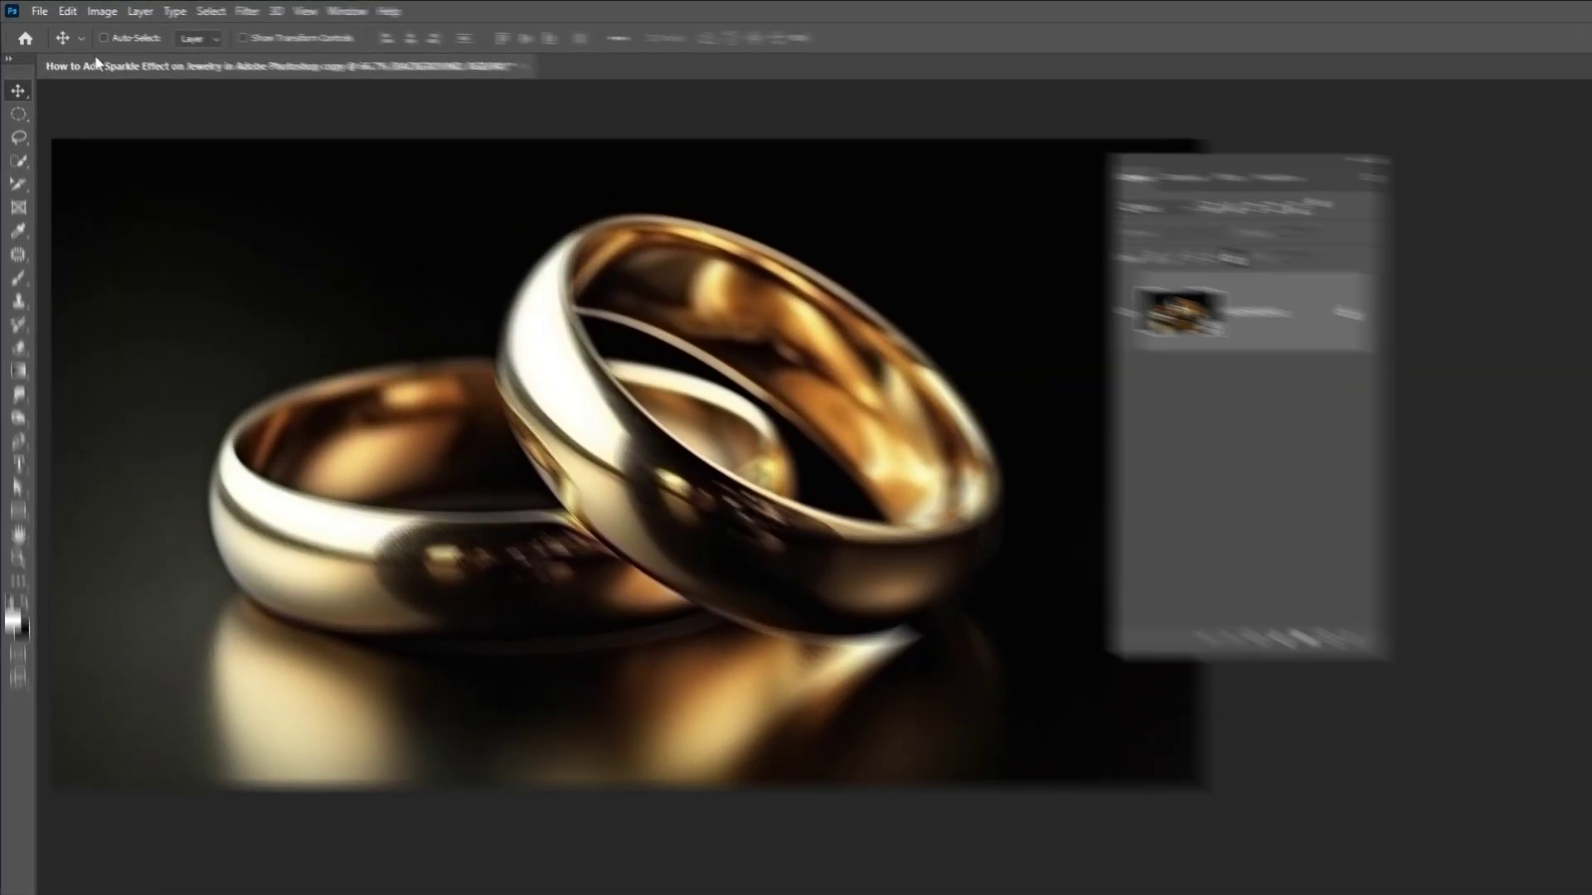
Create a new 1200 × 1200 px document with a white background
click(39, 11)
click(55, 27)
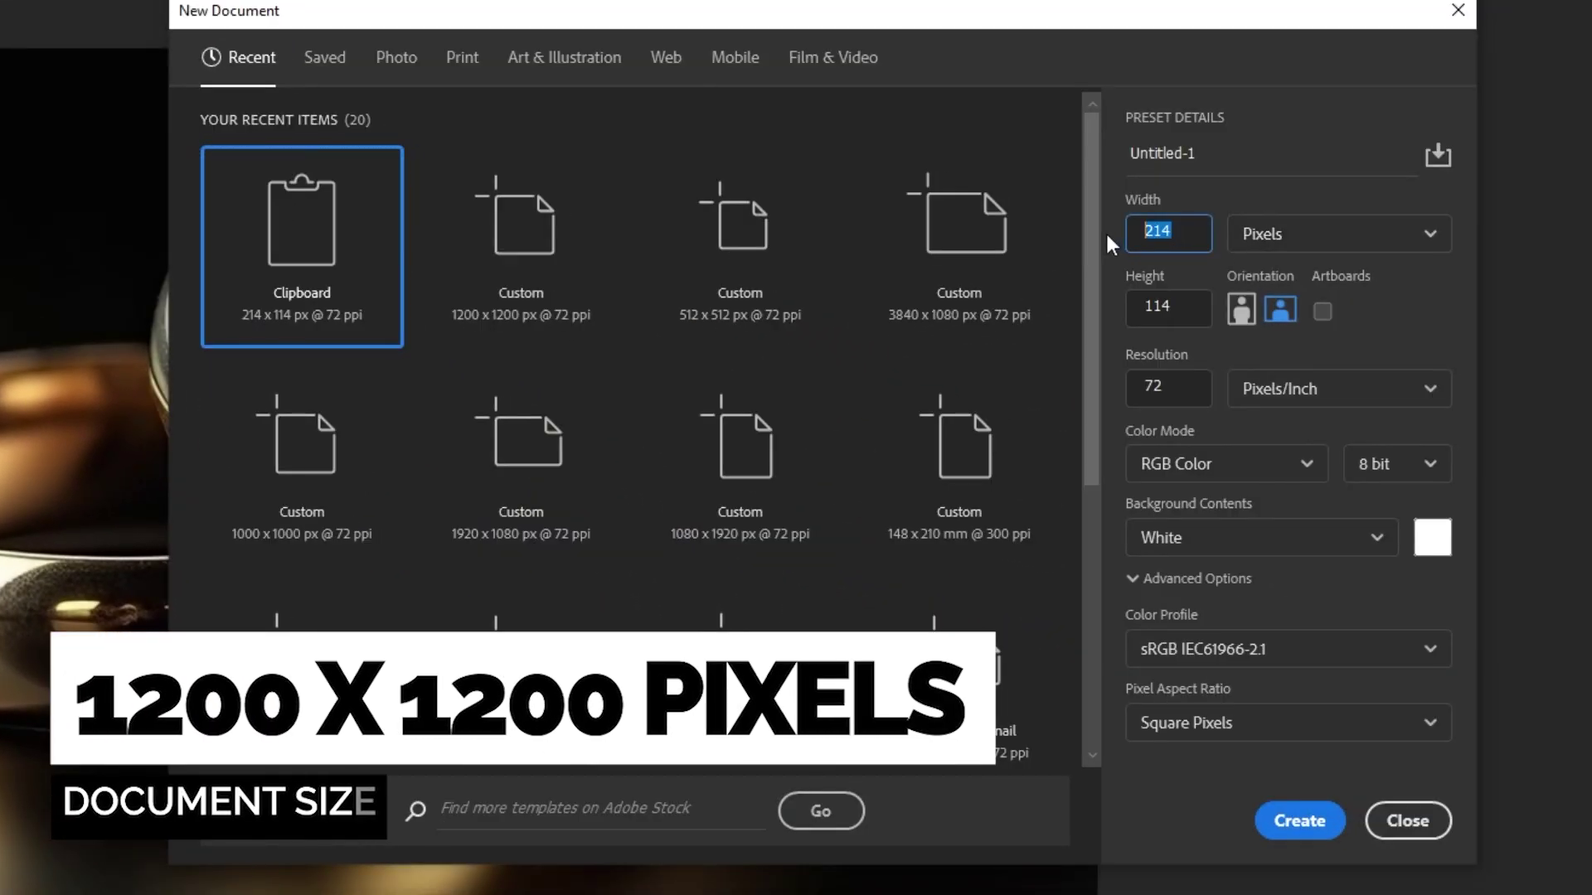
text(1200)
key(Tab)
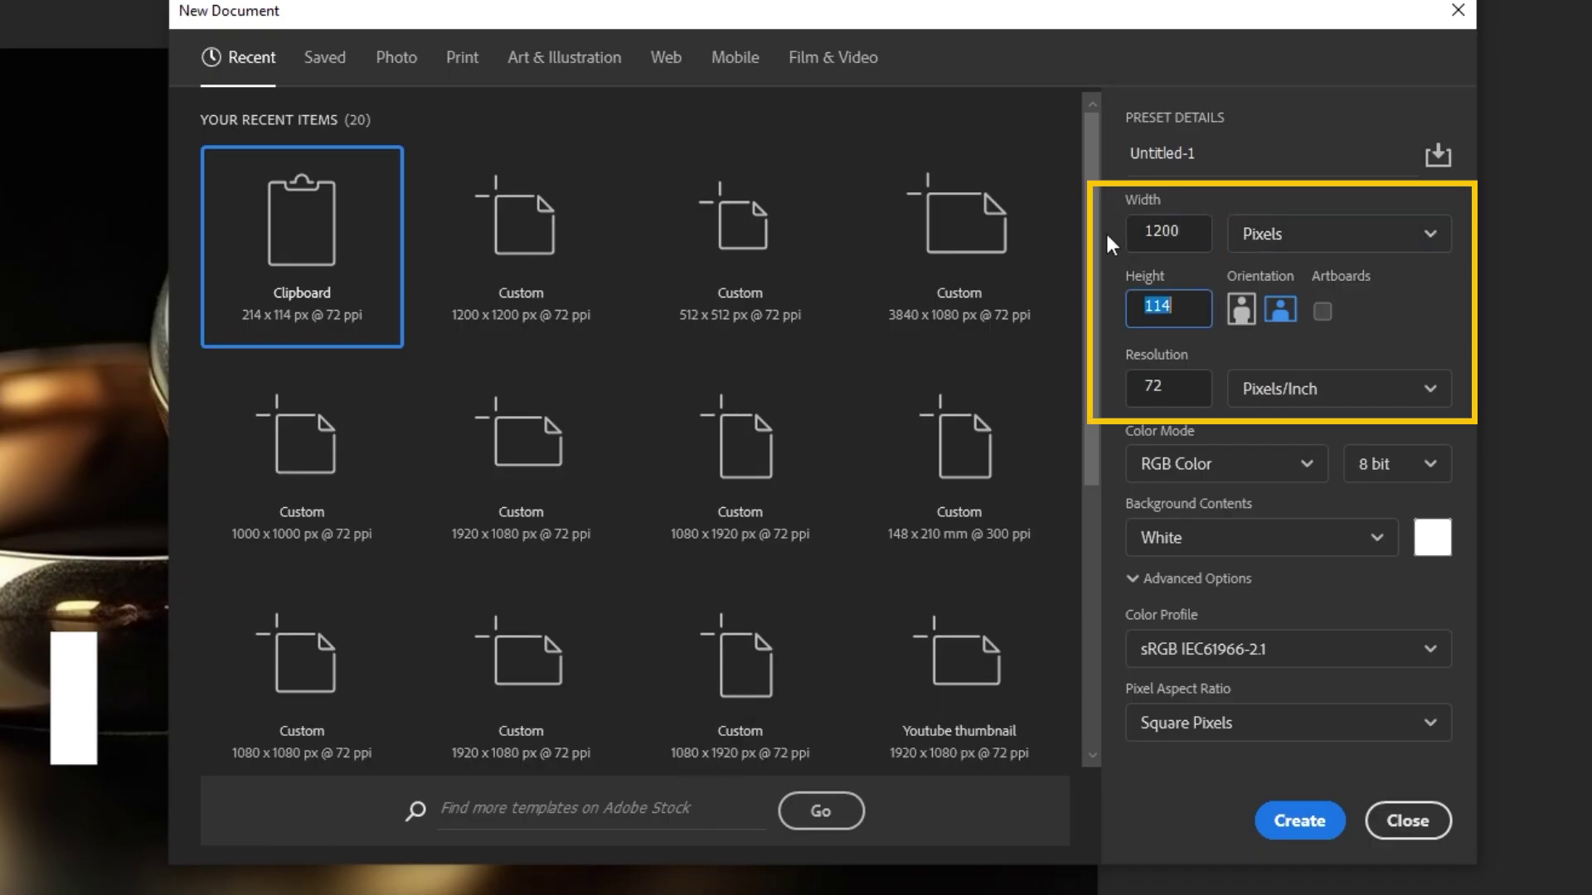
text(1200)
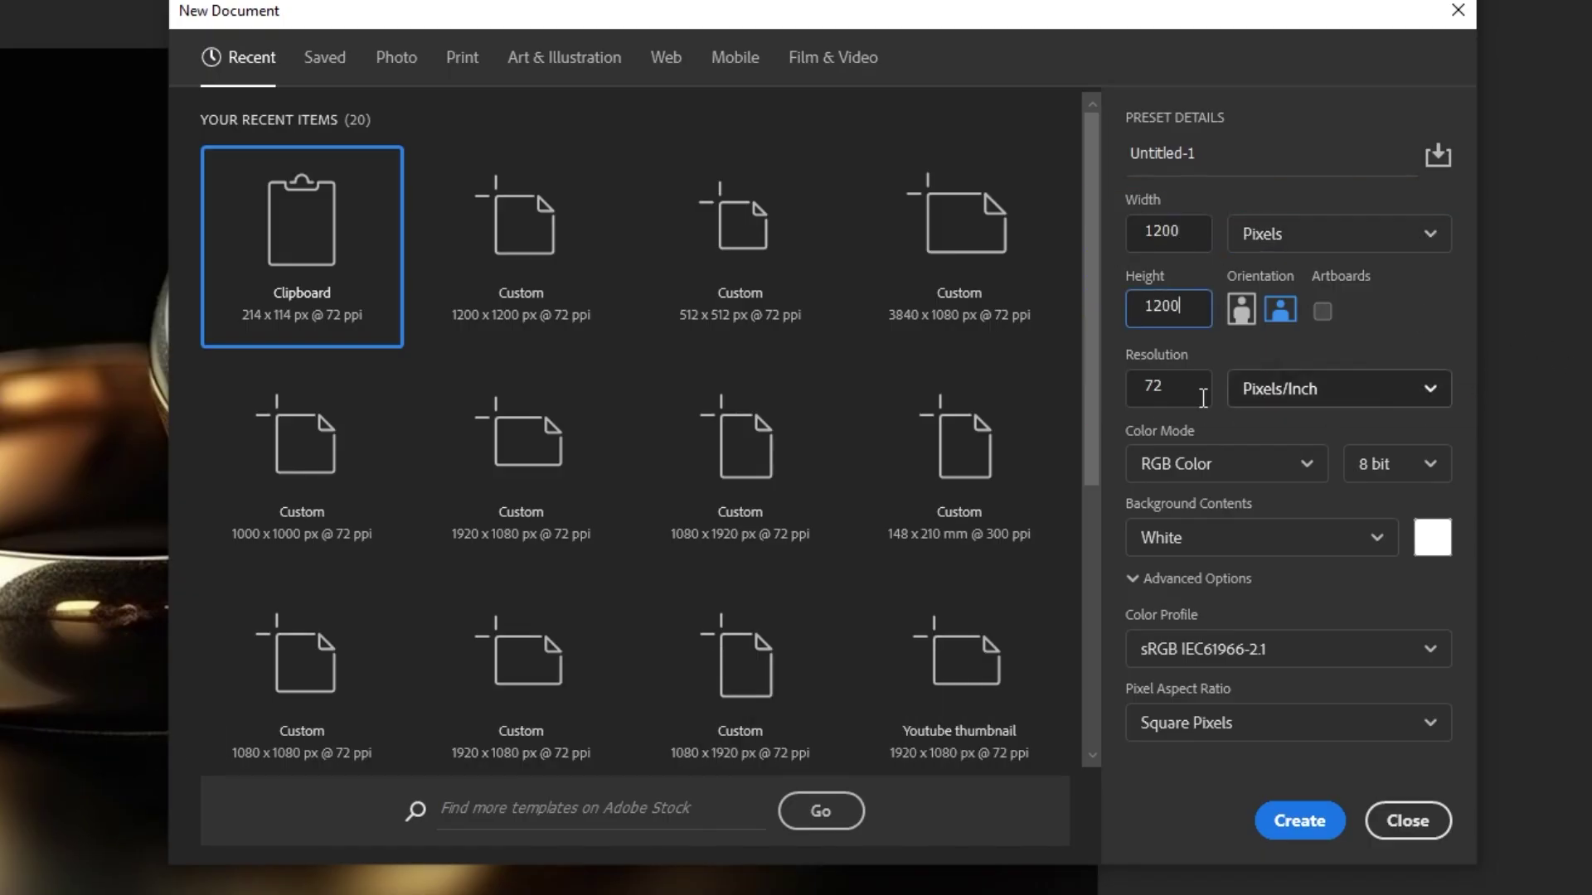
click(1188, 554)
click(1187, 554)
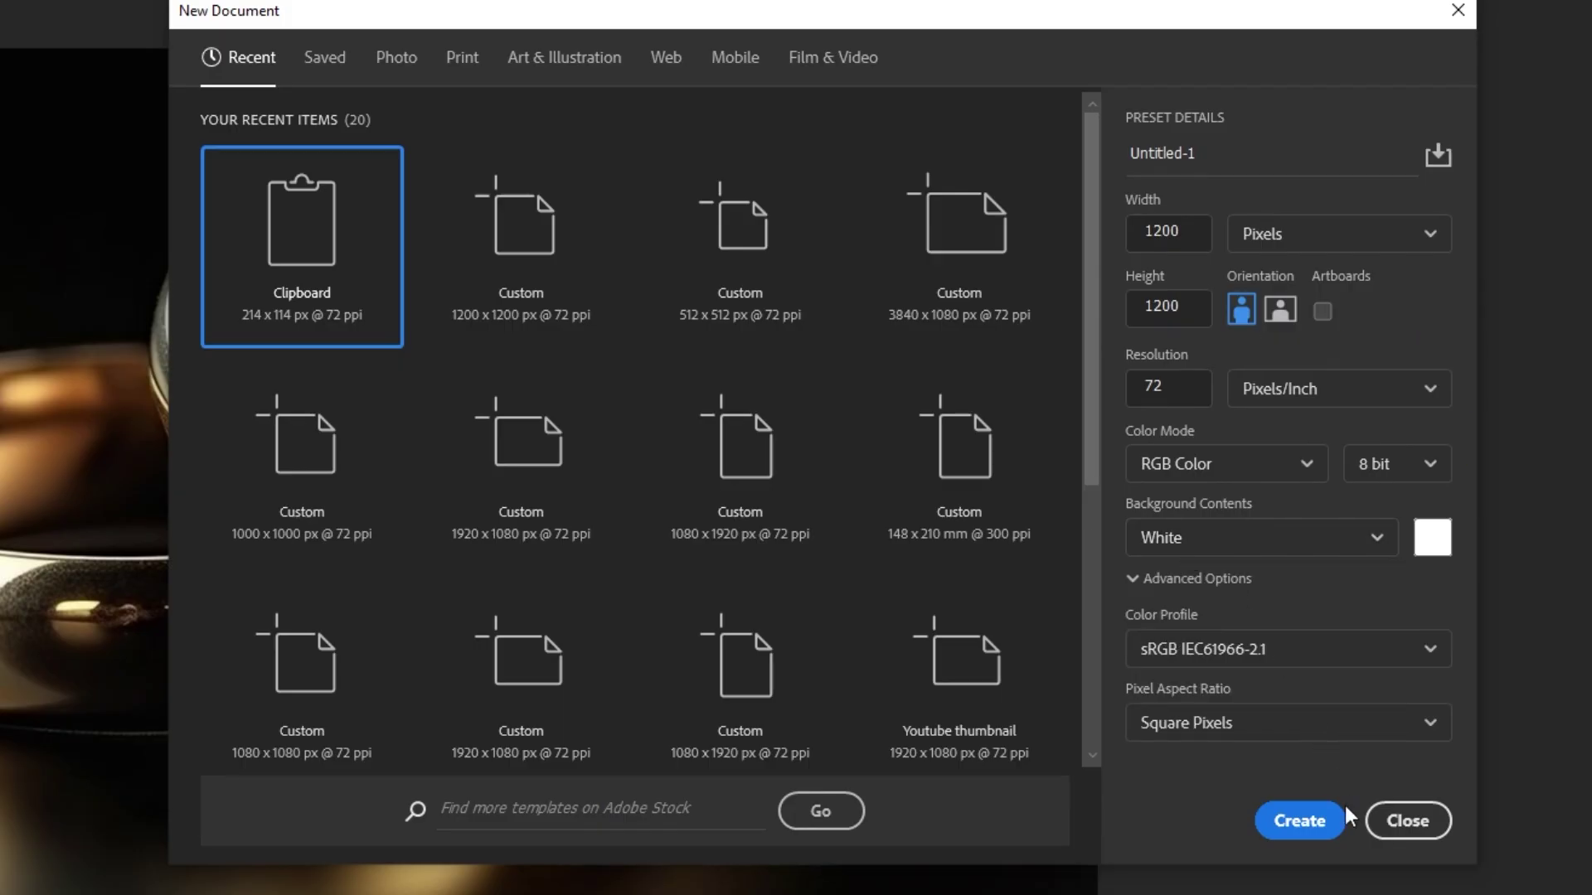
click(1295, 820)
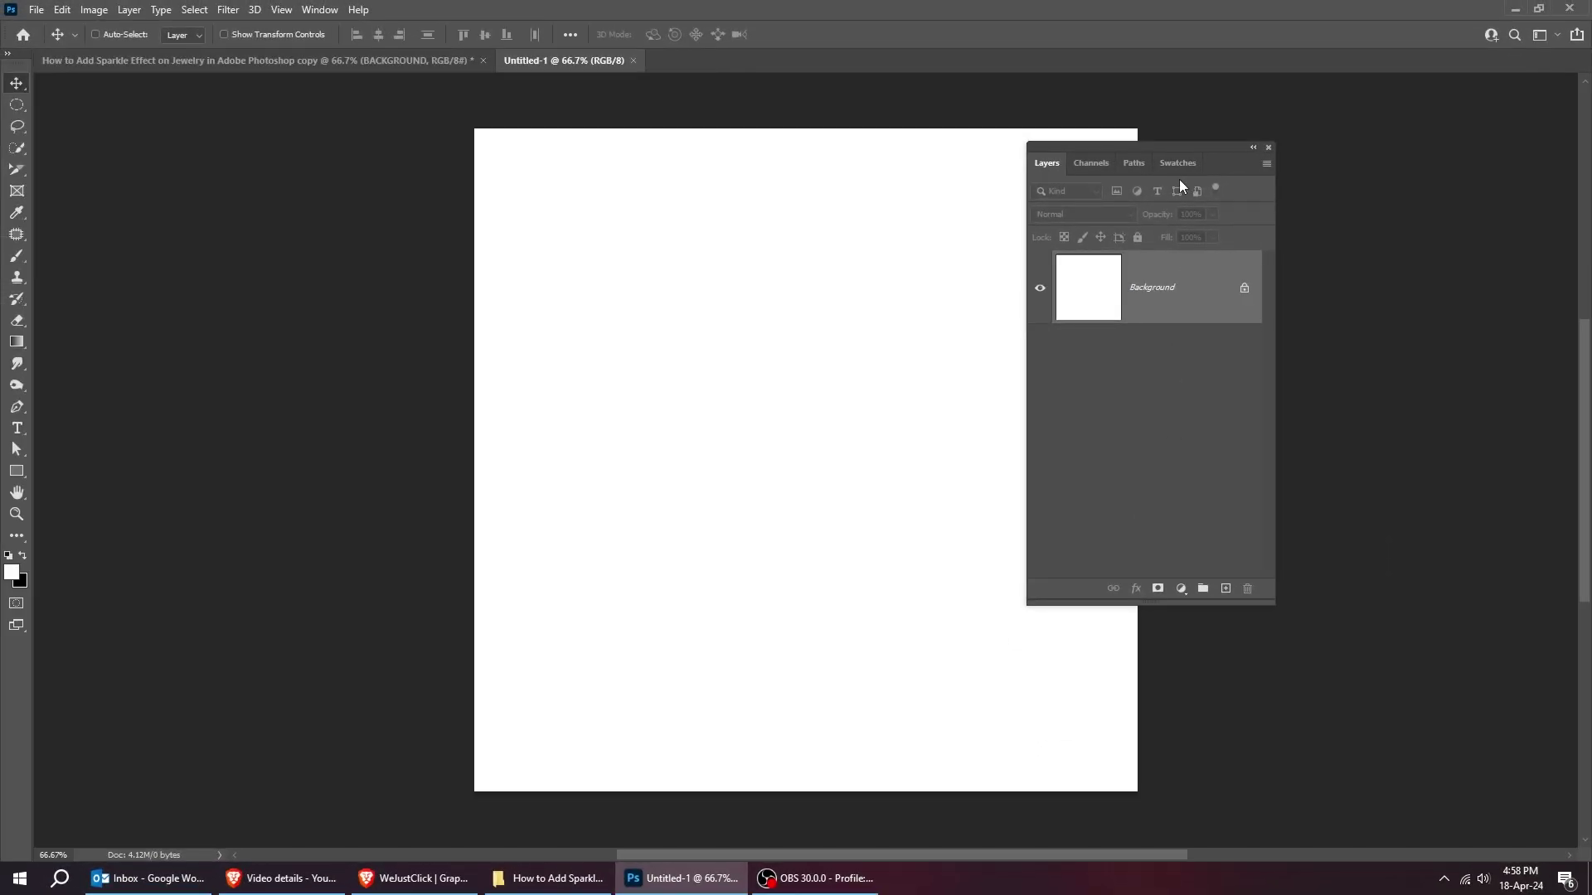
Place a fixed-size 30 × 400 px elliptical selection on the canvas and add an empty Layer 1
drag(1154, 152, 1360, 151)
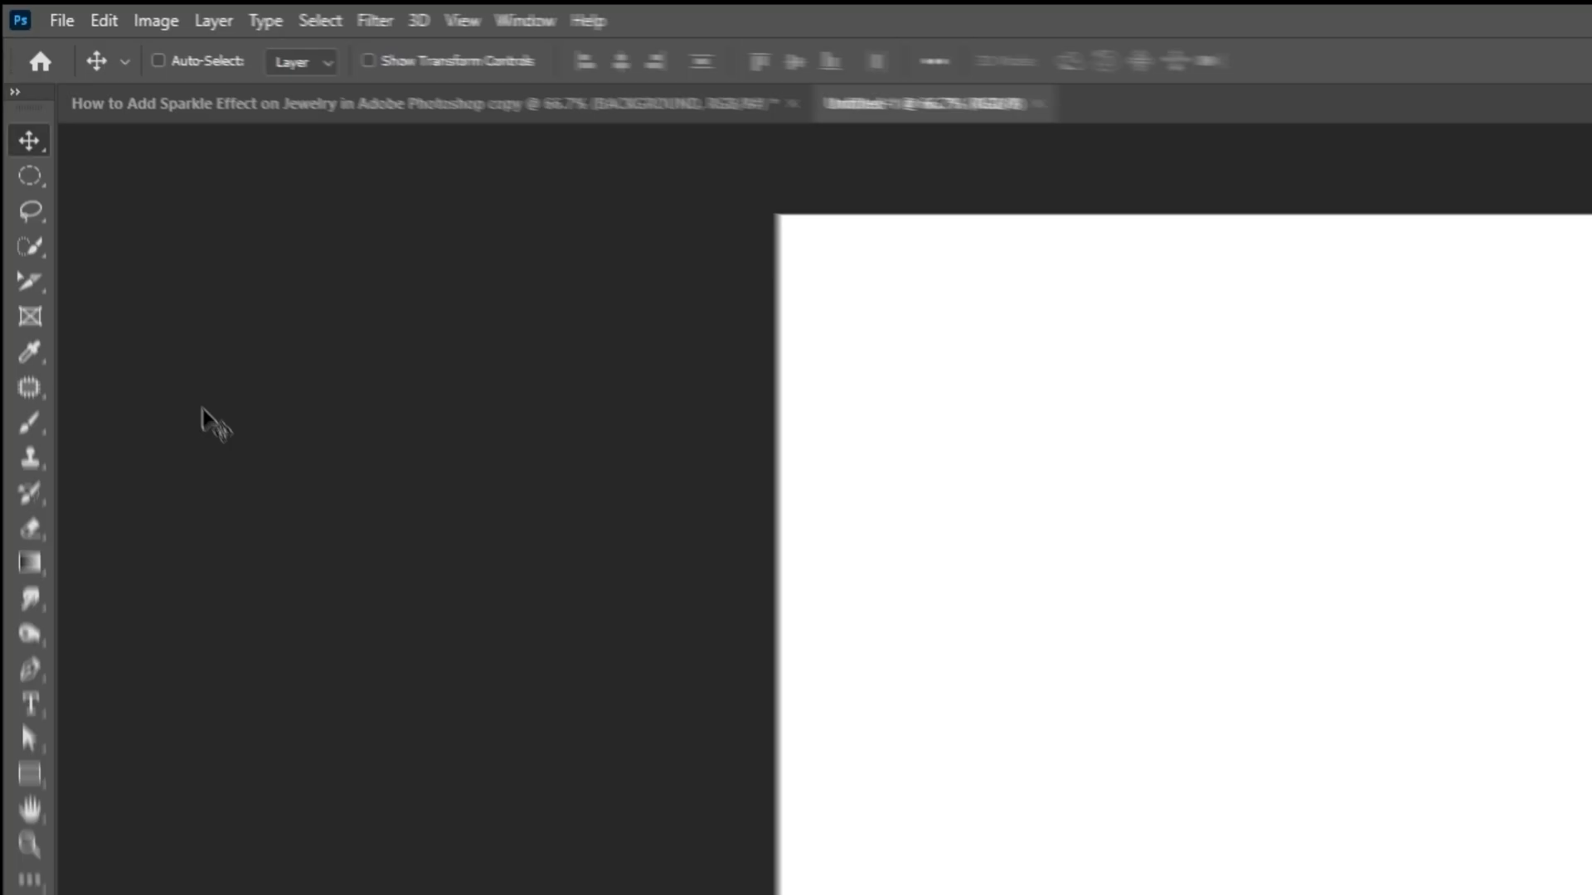
click(32, 184)
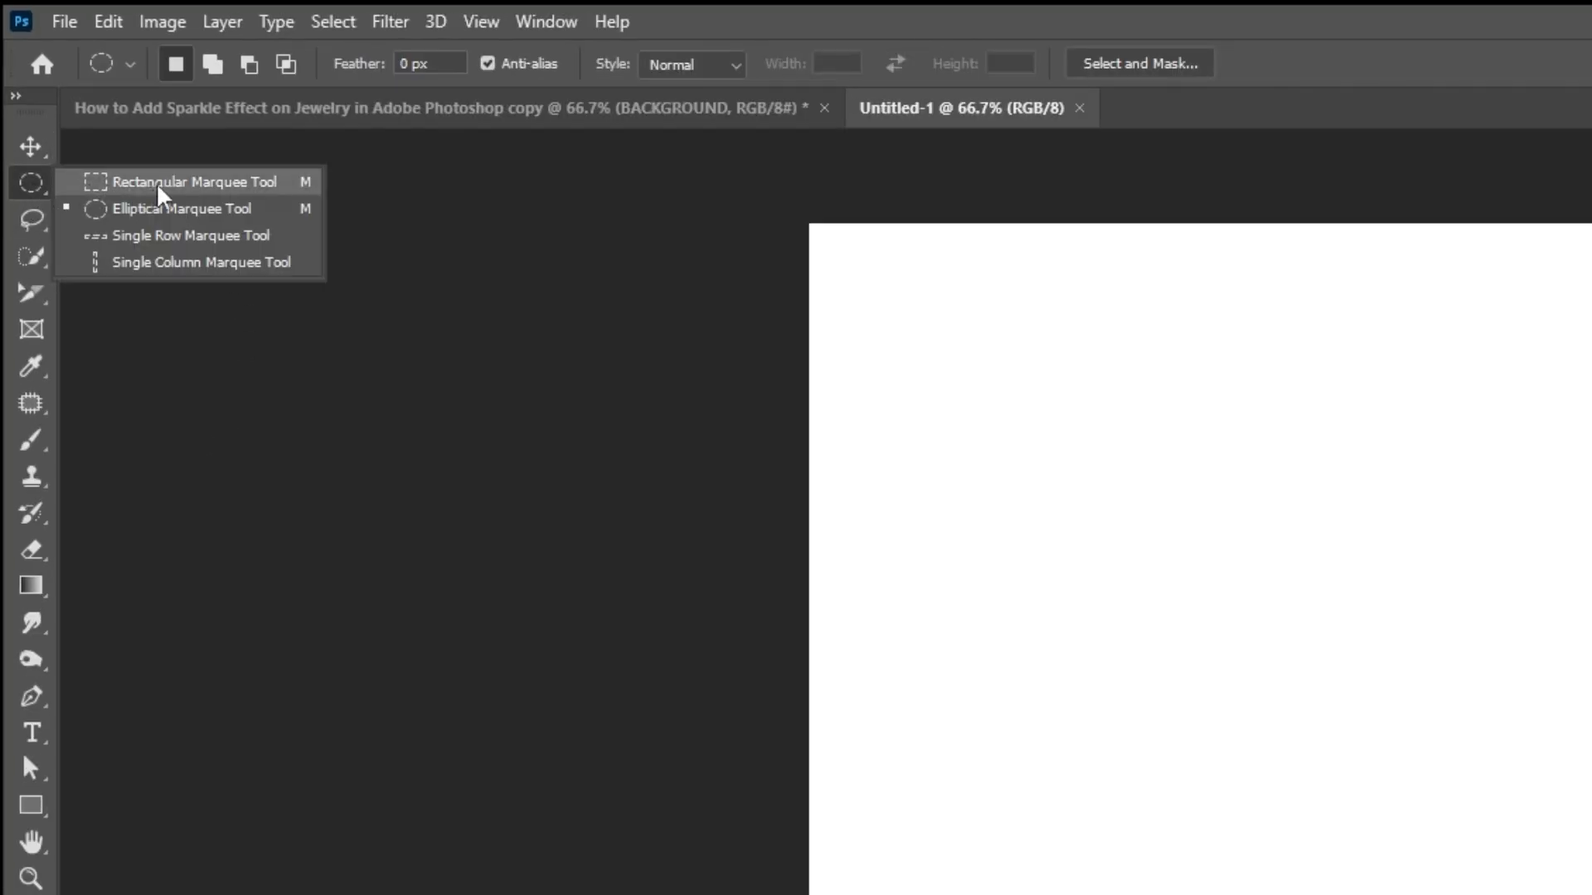
click(171, 207)
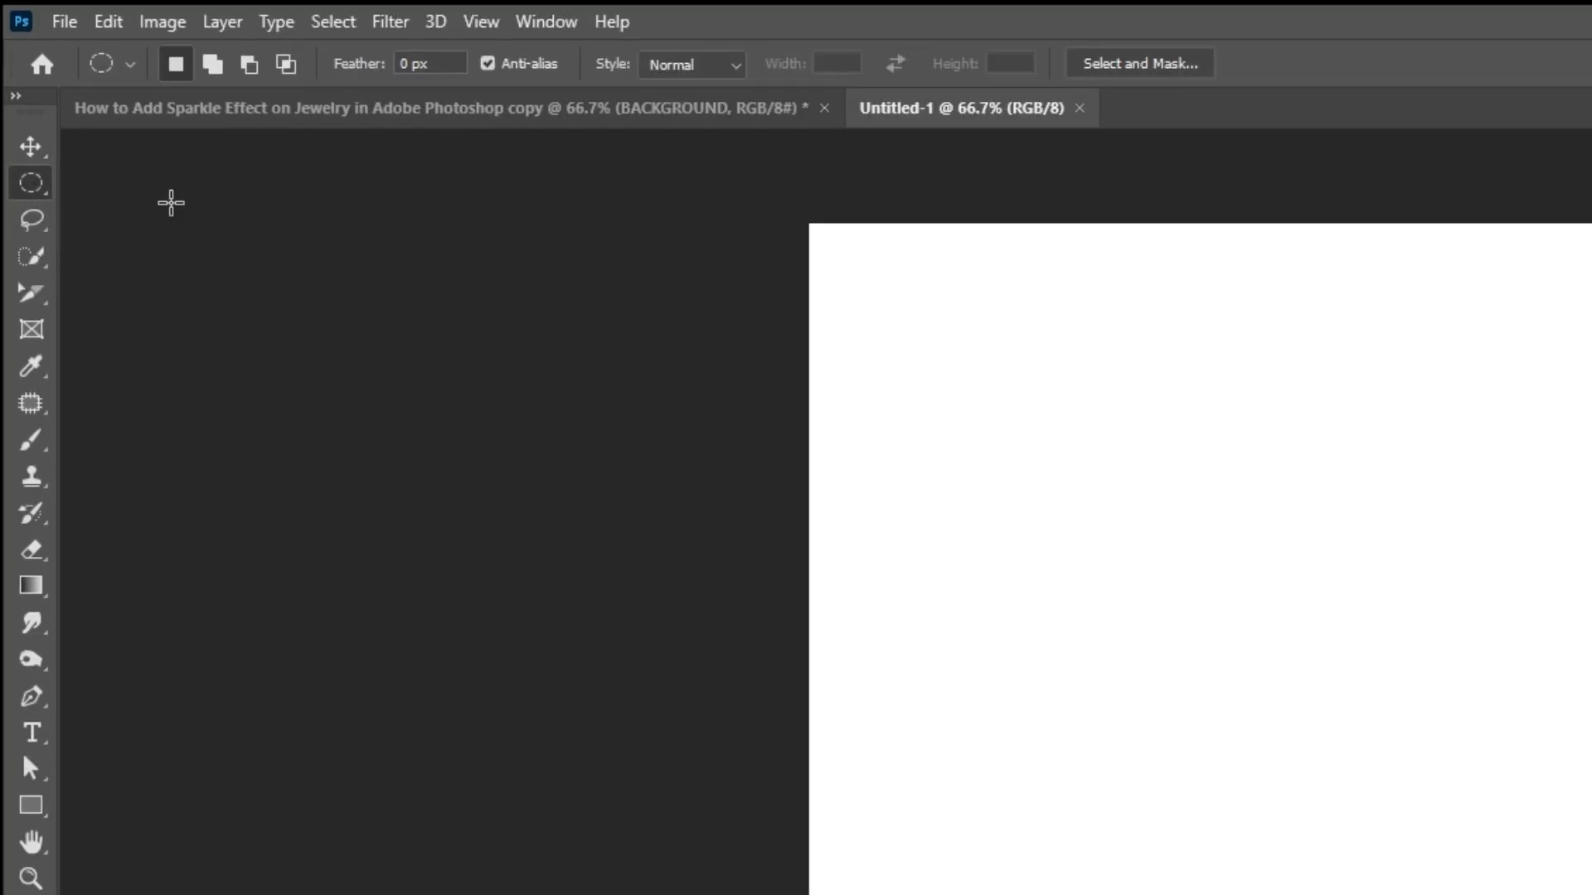
click(682, 73)
click(711, 133)
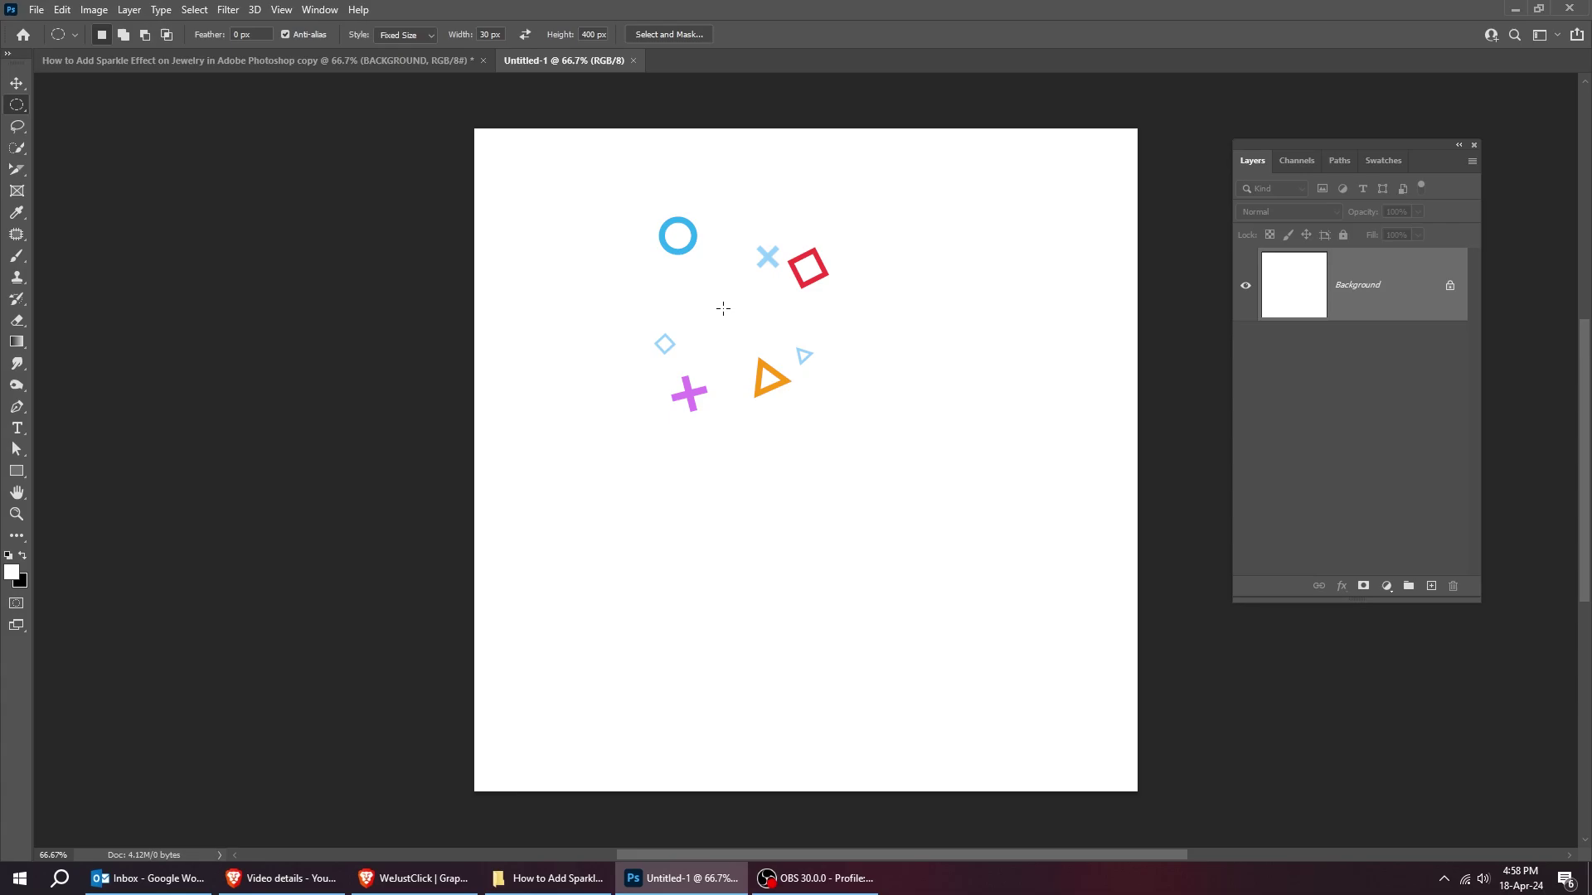
click(722, 308)
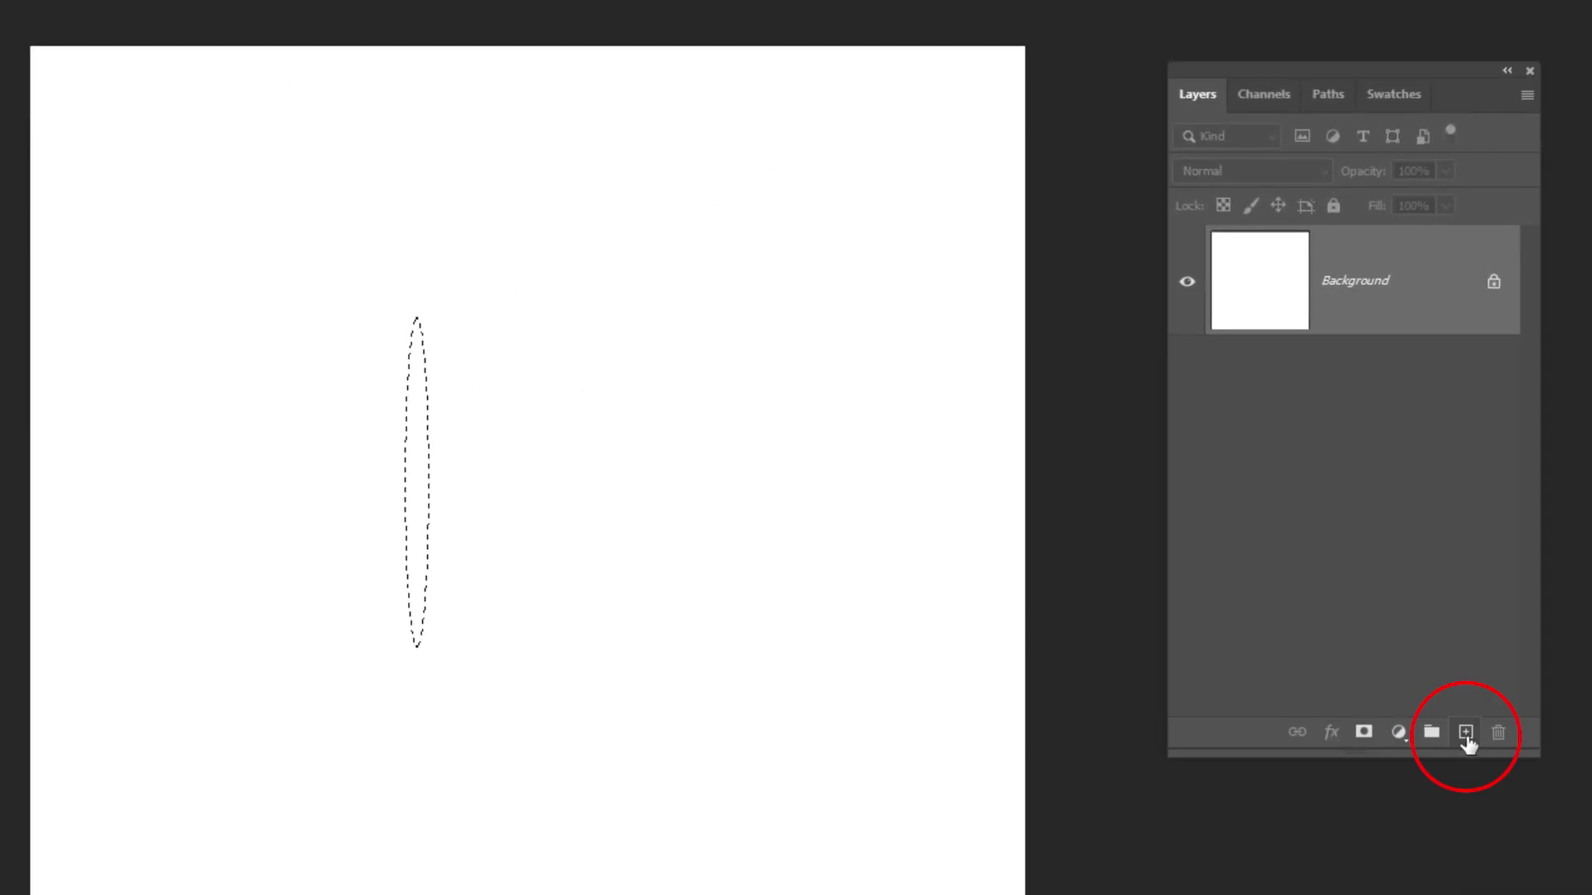
click(1465, 733)
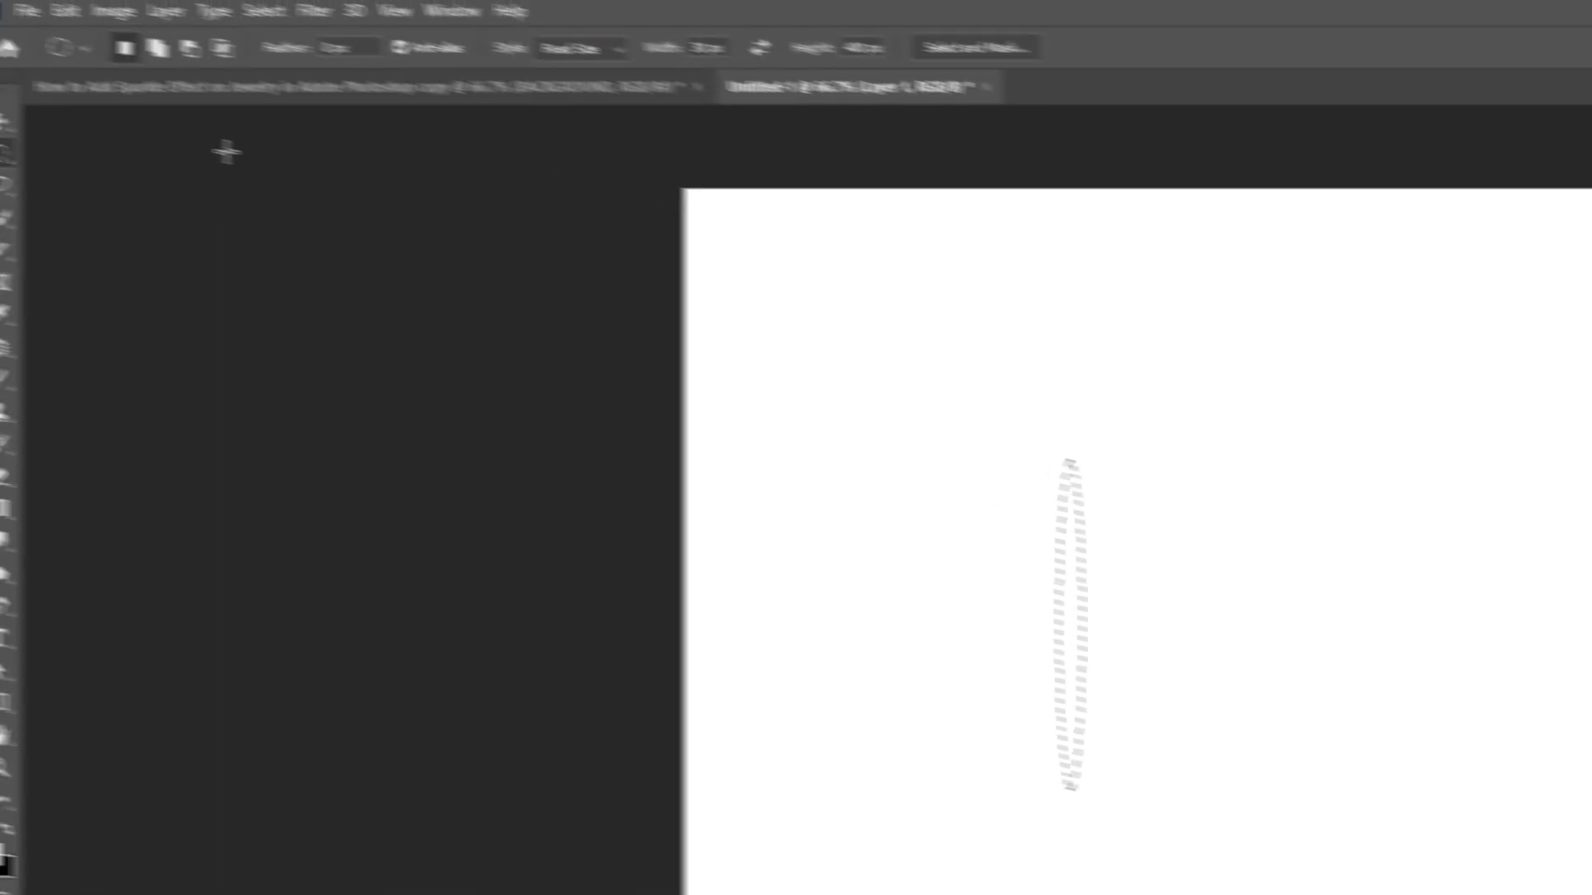
Fill the elliptical selection with black on Layer 1
click(96, 17)
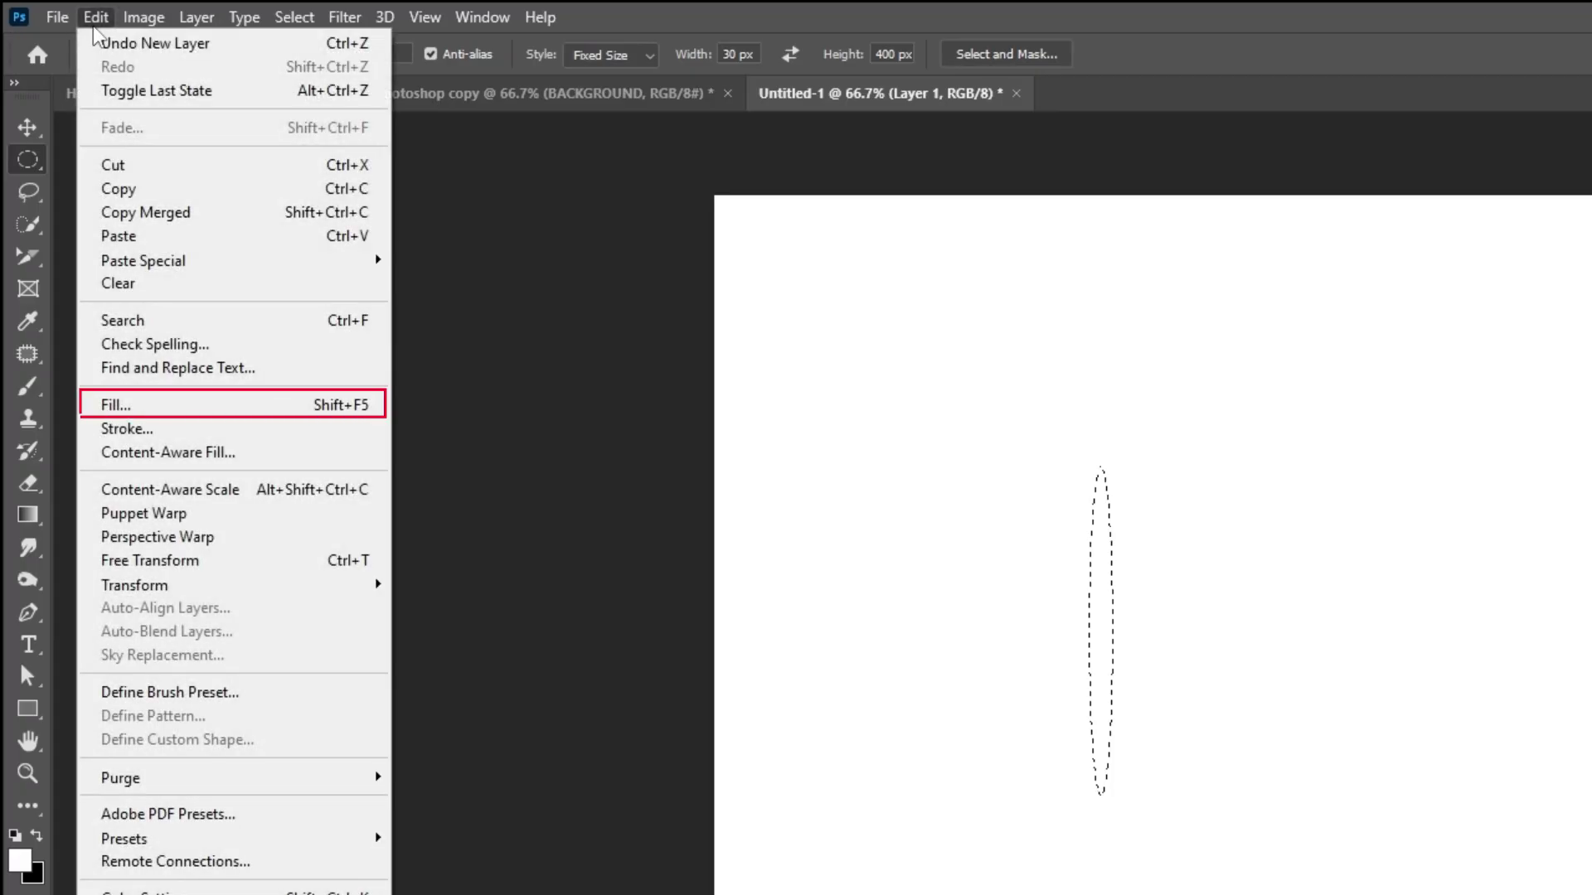
click(100, 404)
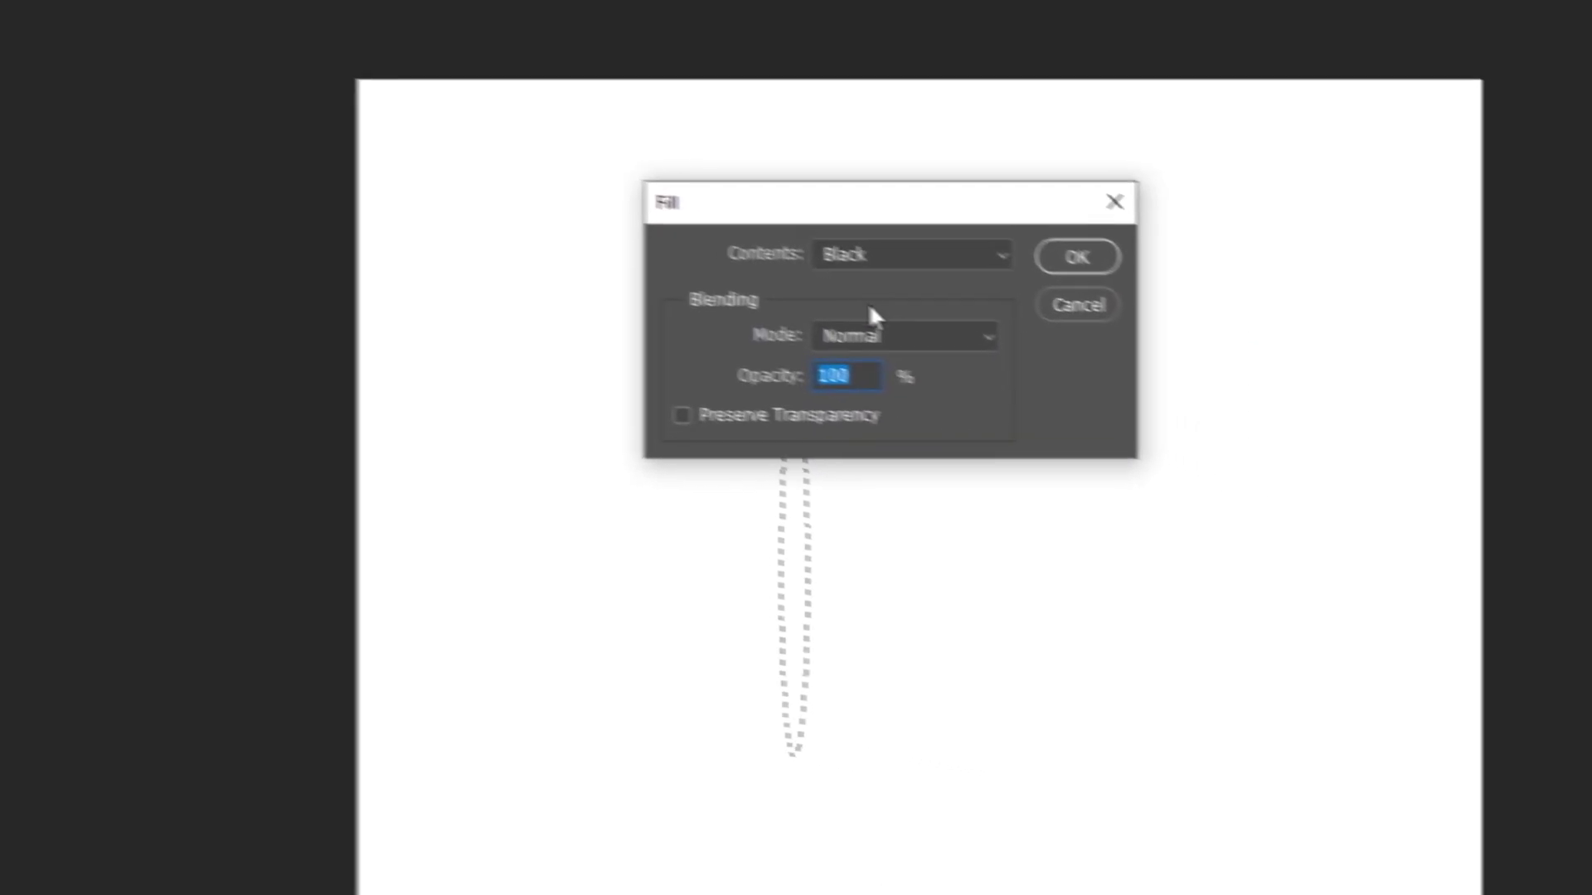
click(1170, 348)
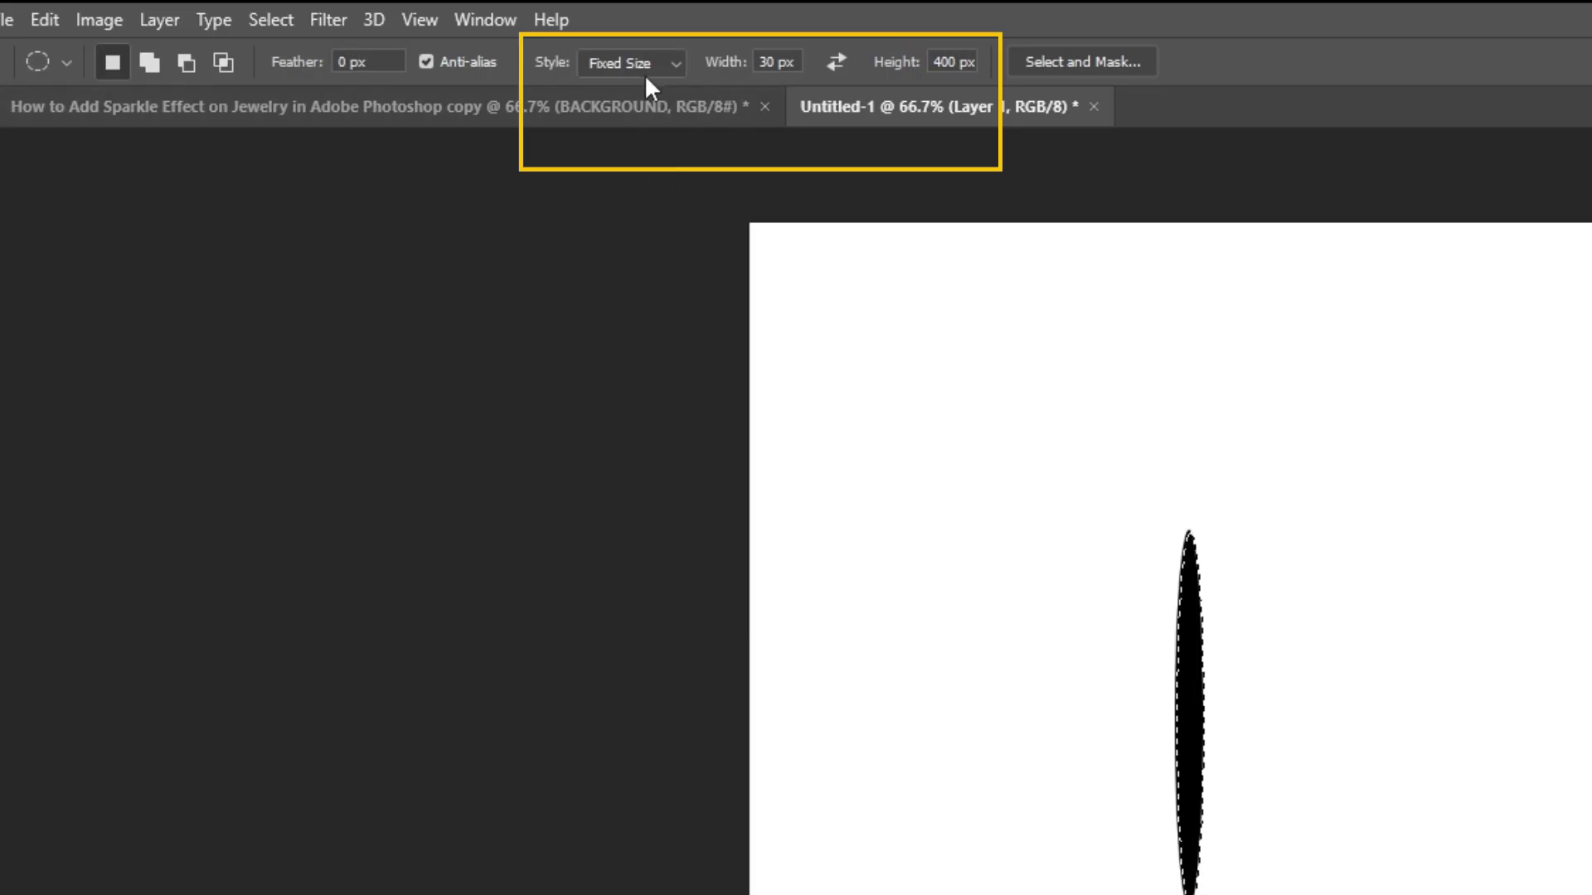
Reset the marquee style to Normal and centre the ellipse horizontally and vertically on the canvas
click(634, 89)
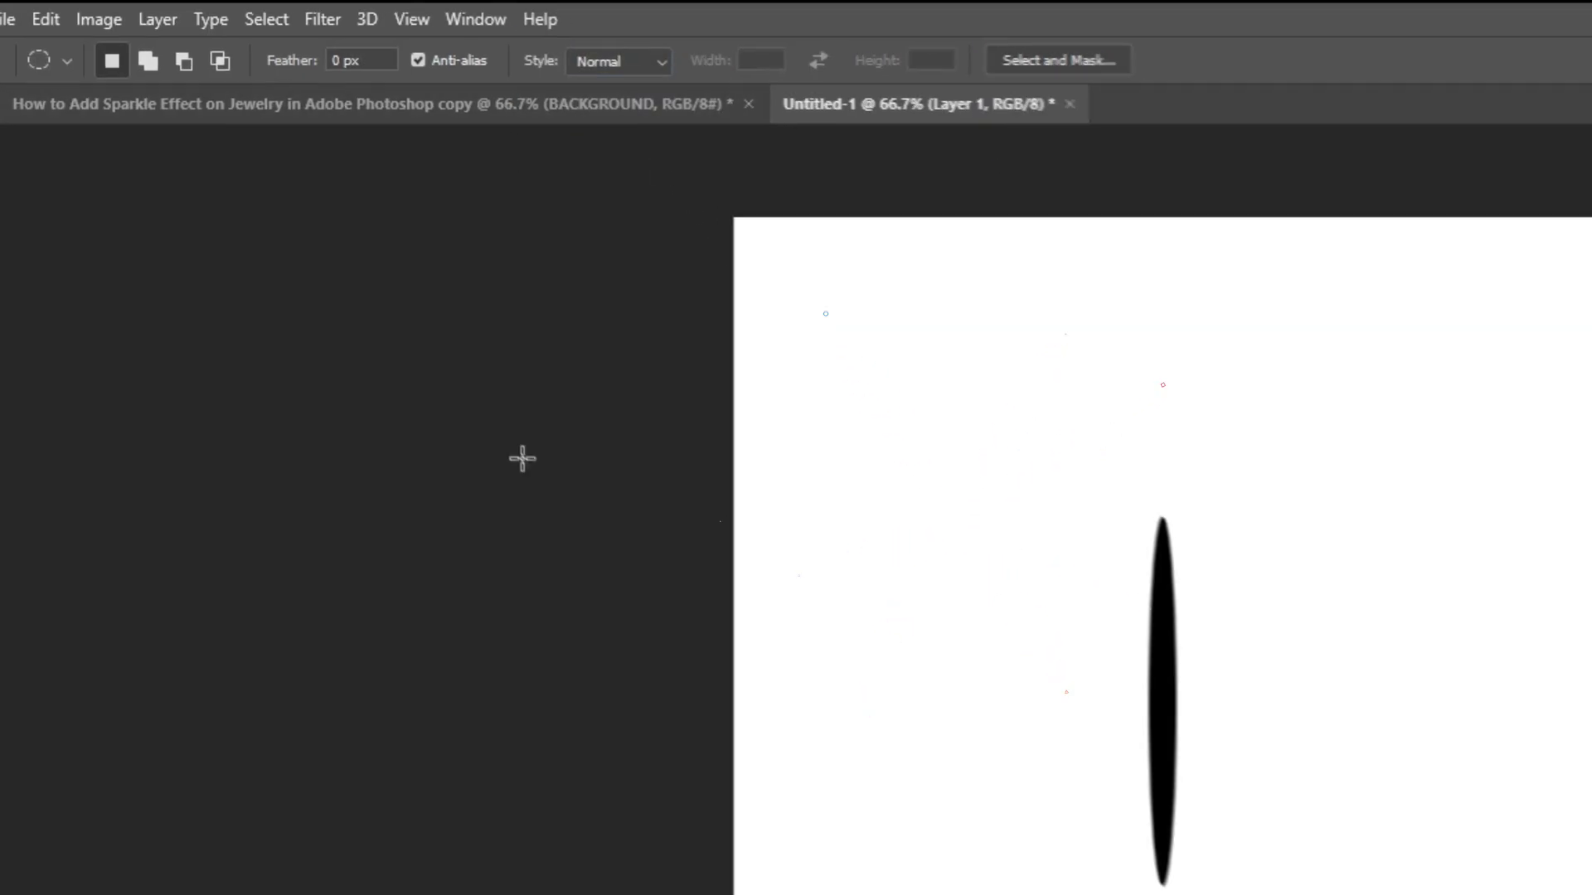
click(17, 84)
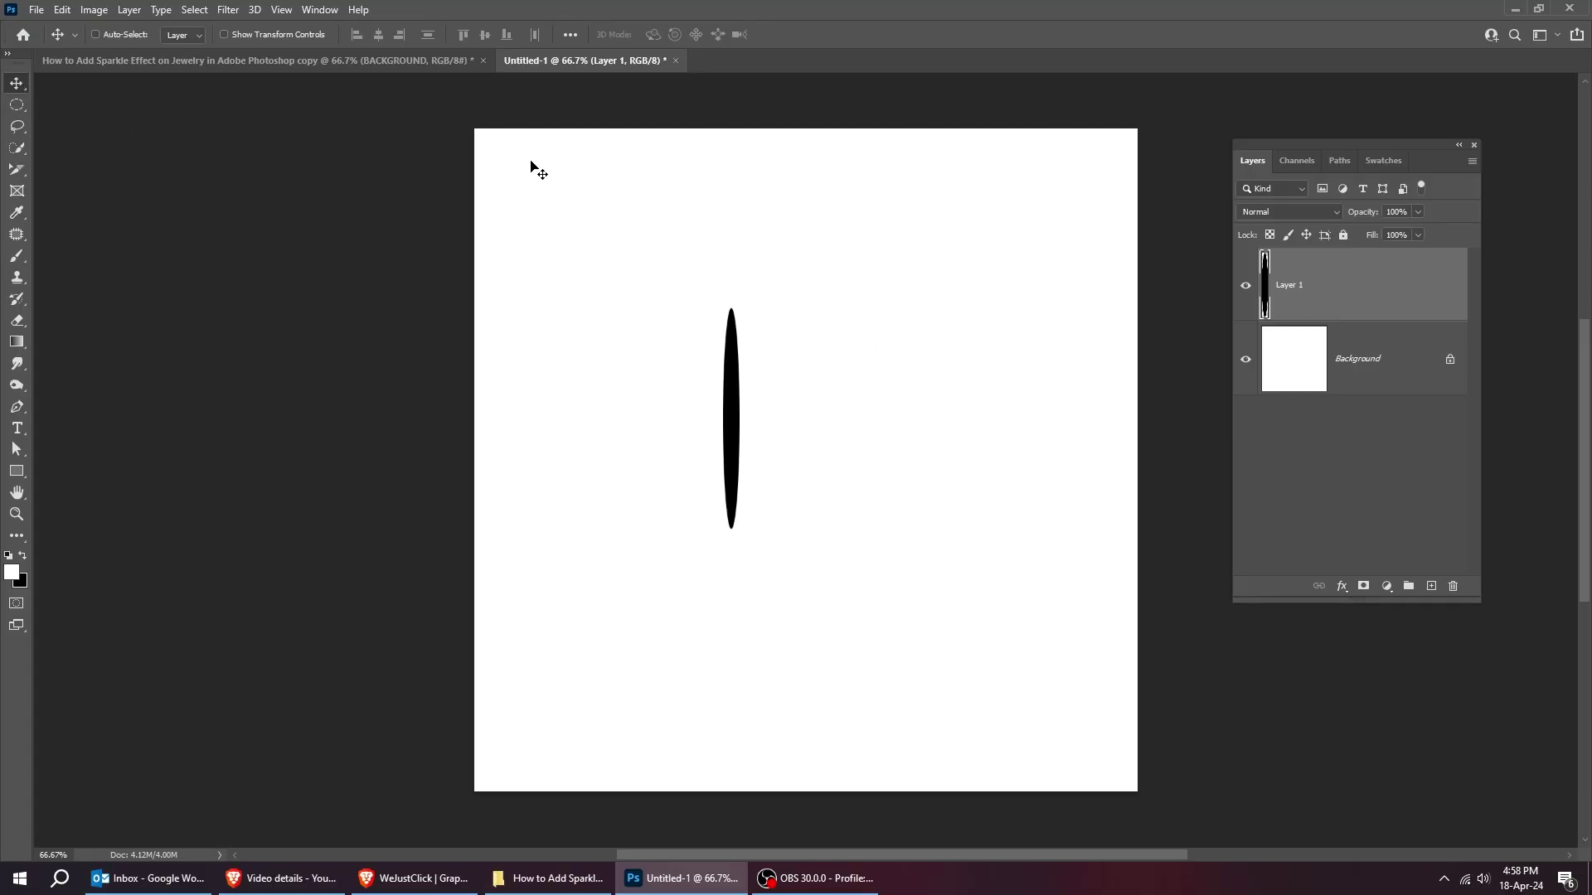
key(ctrl+a)
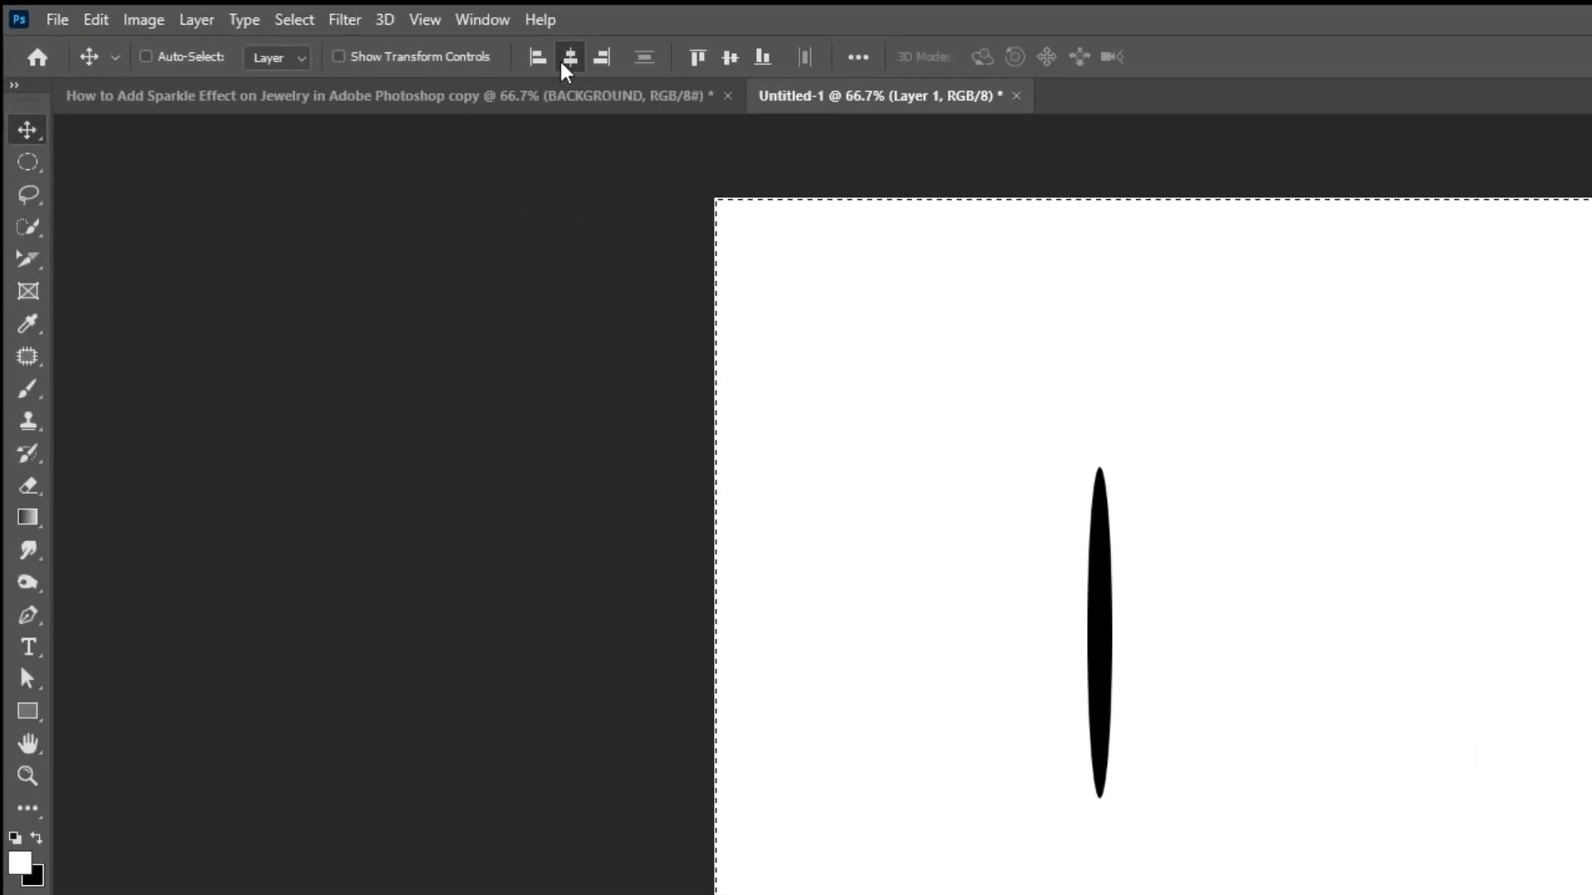
click(379, 34)
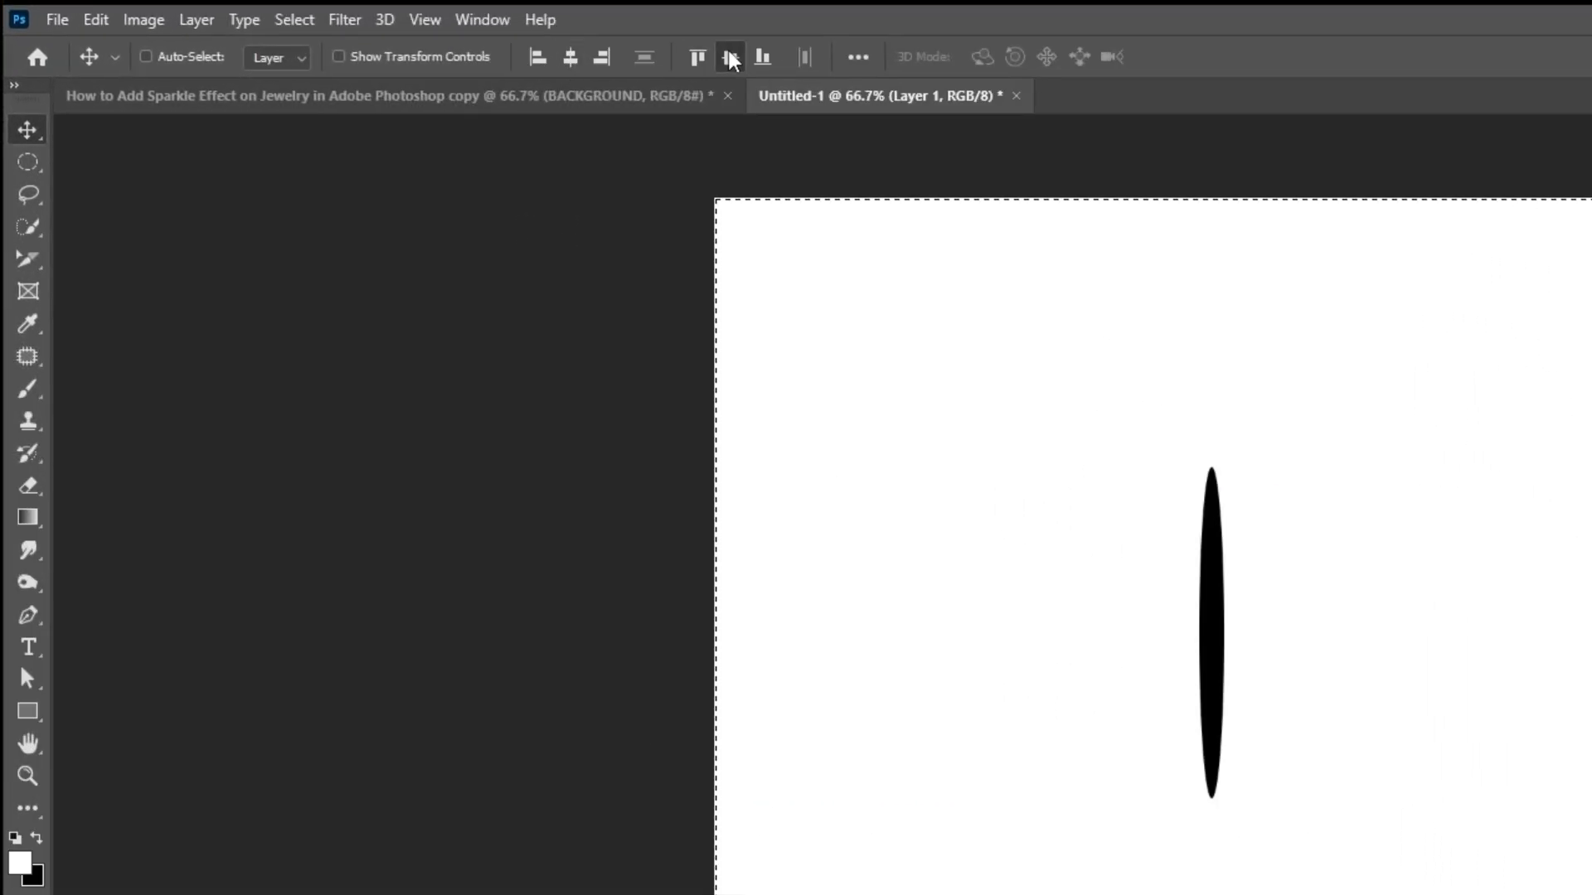
click(729, 58)
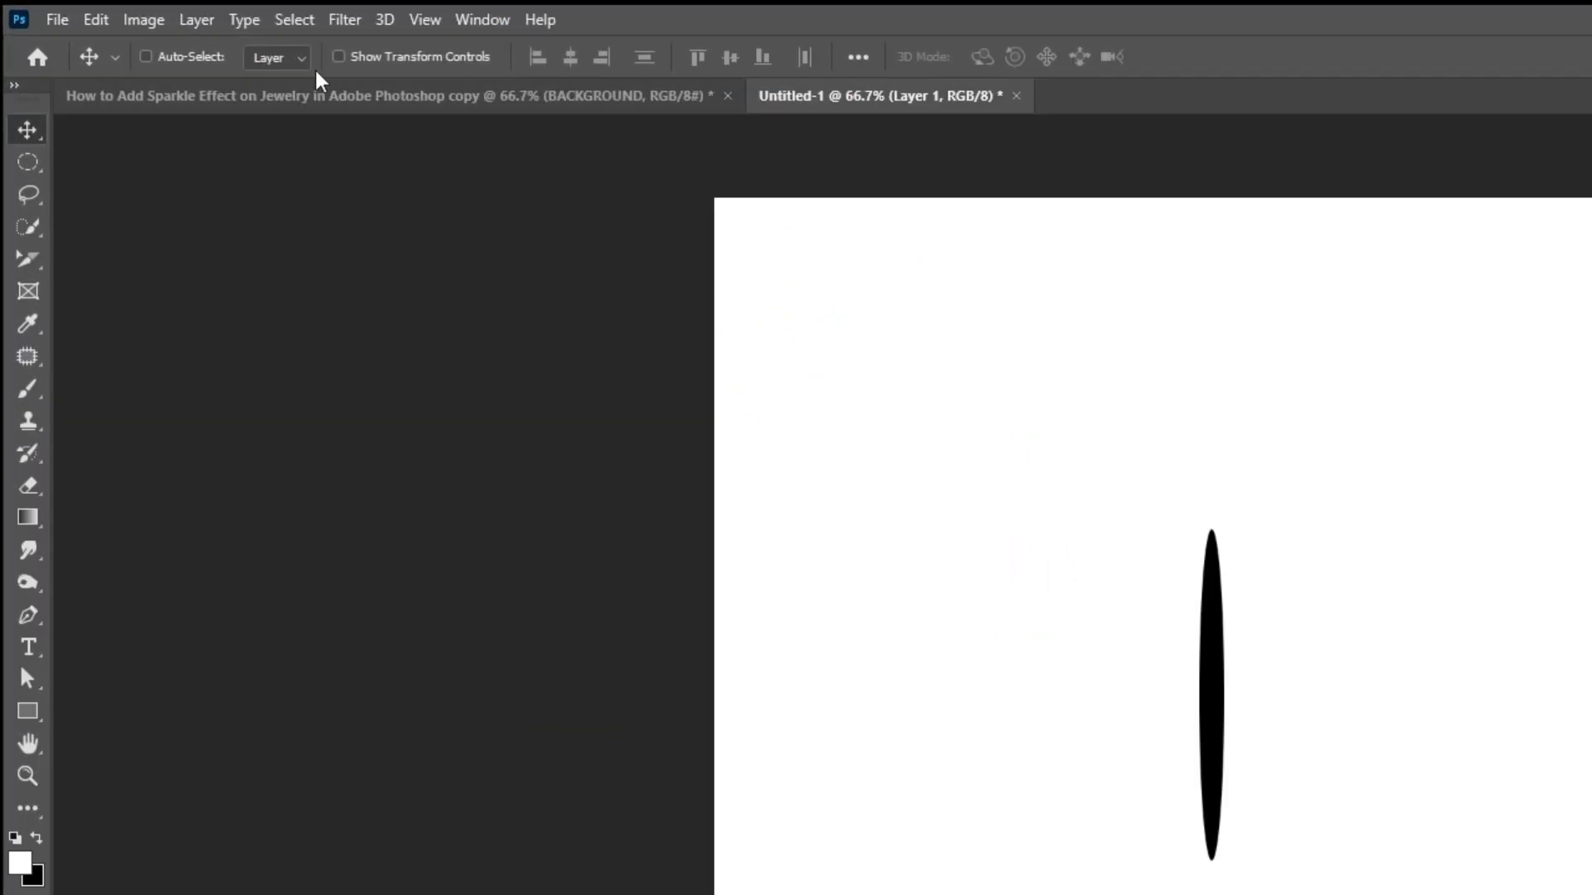
Apply a Motion Blur of 90° angle and 600 px distance to the black ellipse
click(344, 20)
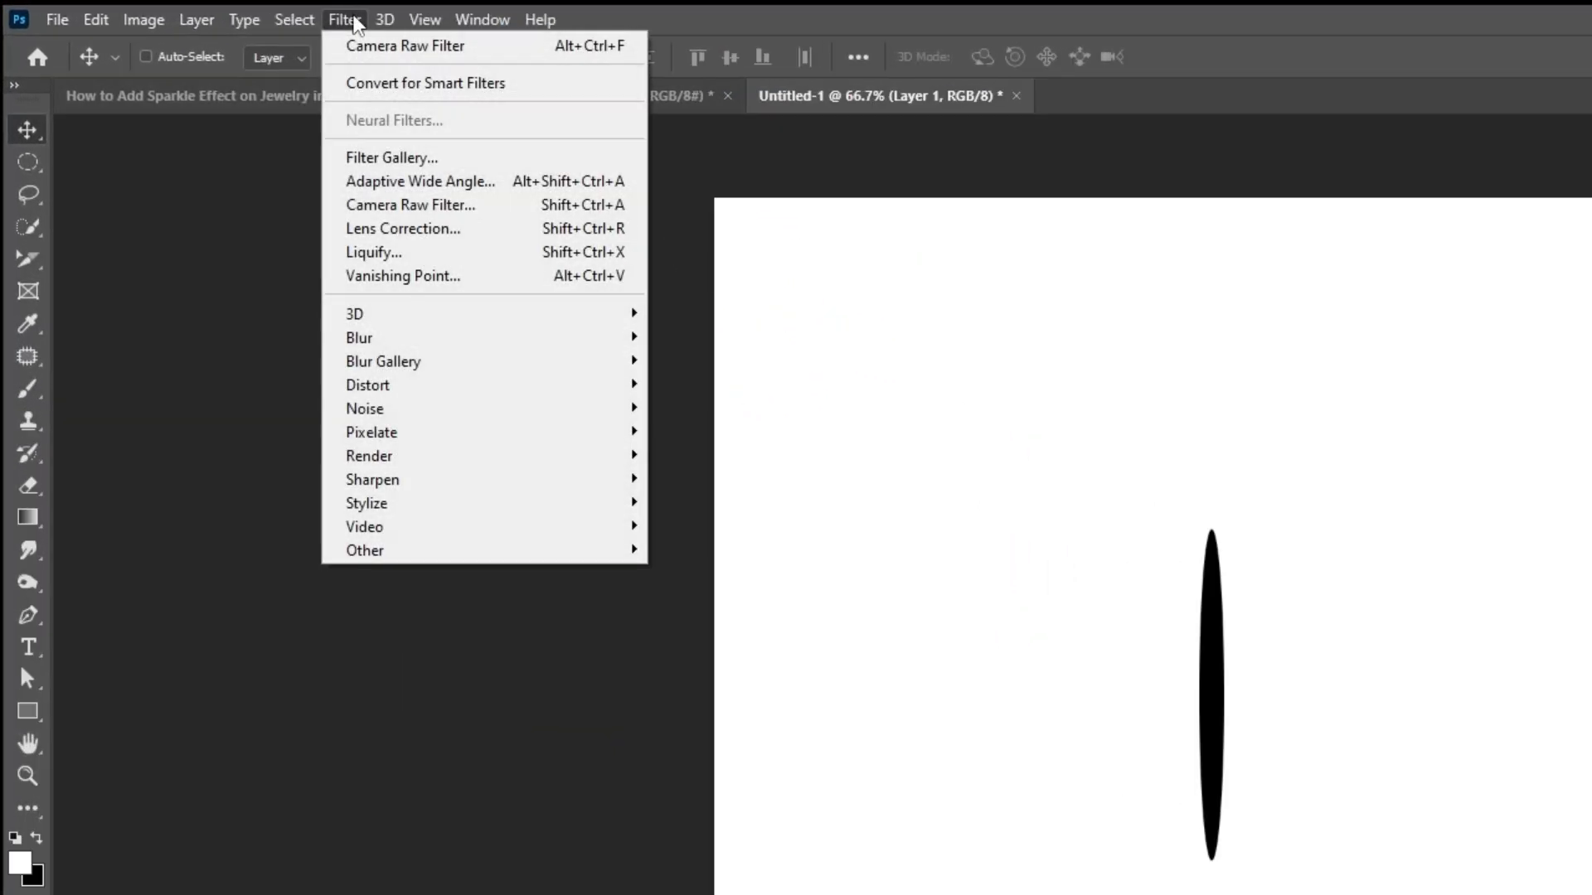
mouse_move(437, 342)
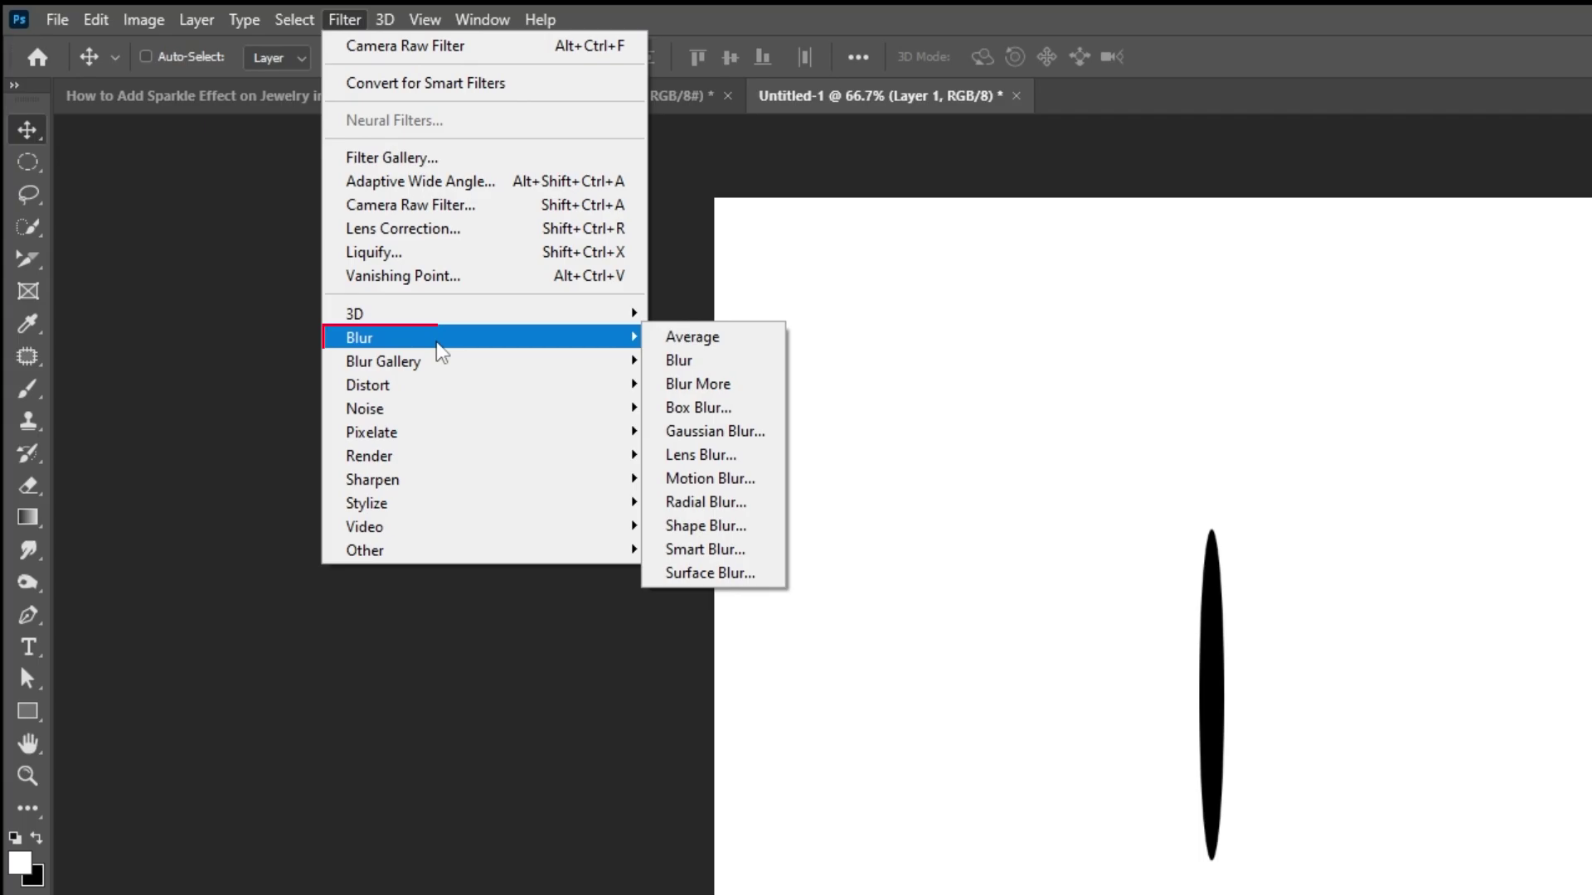
click(711, 479)
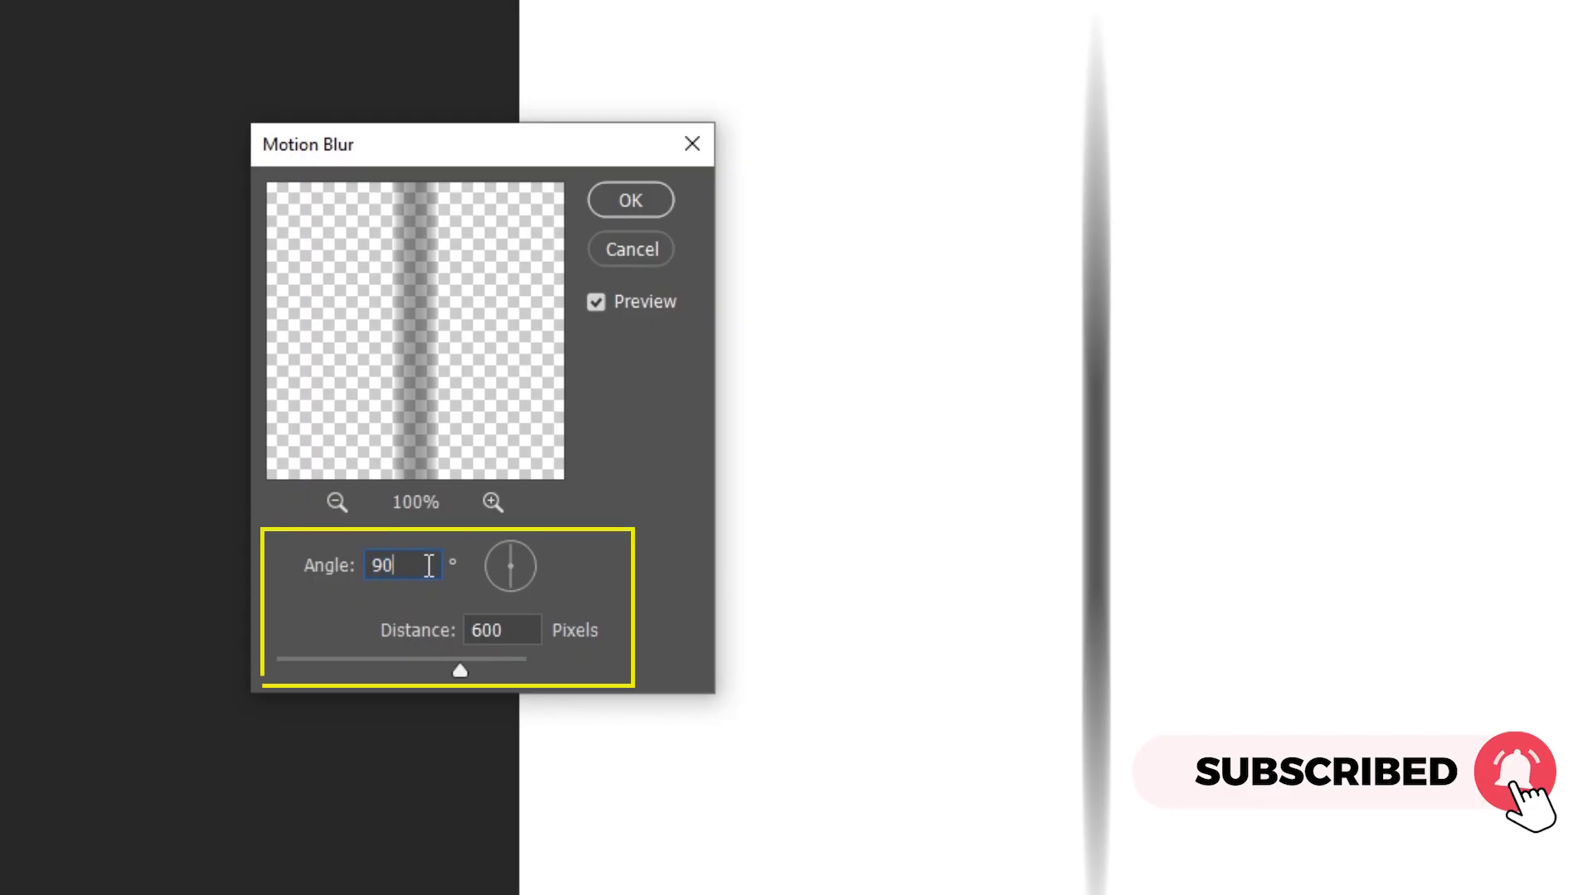
click(526, 637)
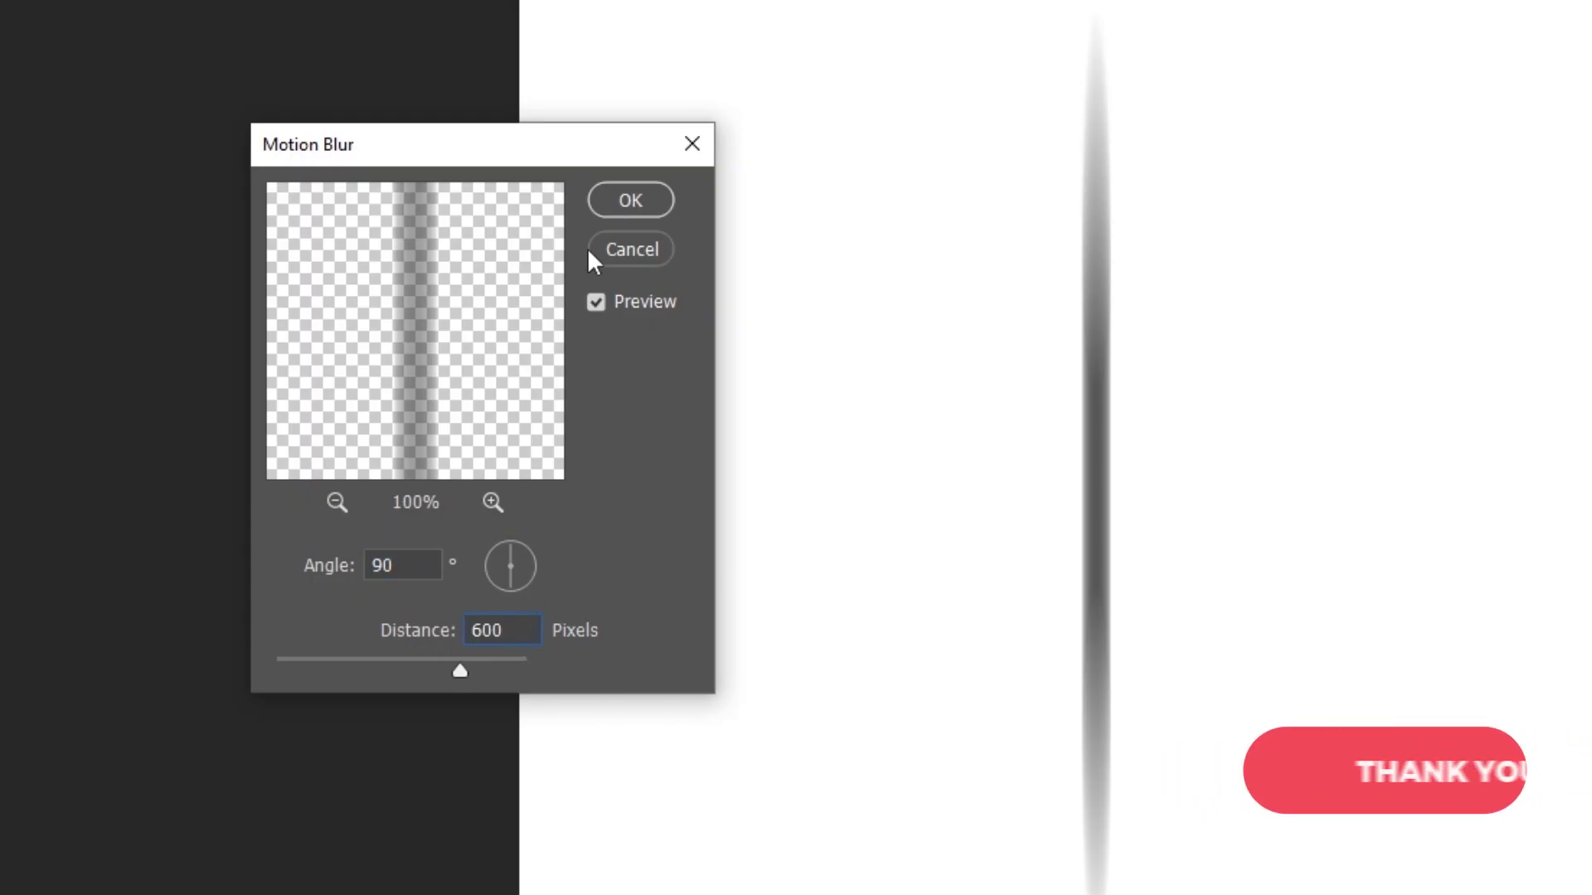
click(623, 201)
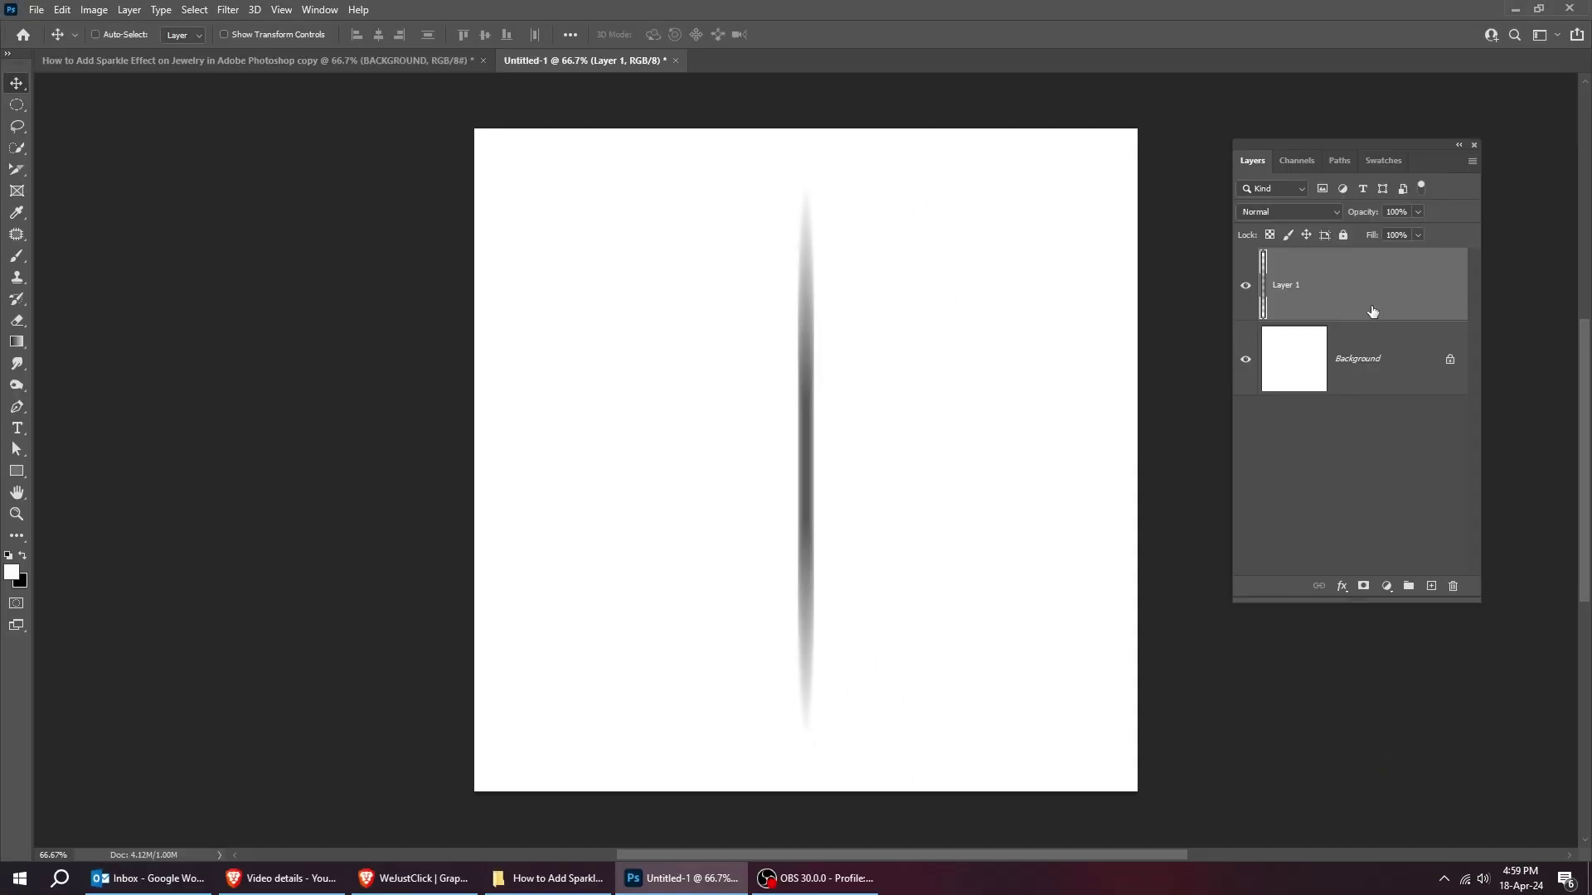
Duplicate the streak layer and rotate the copy 90° to form a cross
drag(1377, 302, 1421, 571)
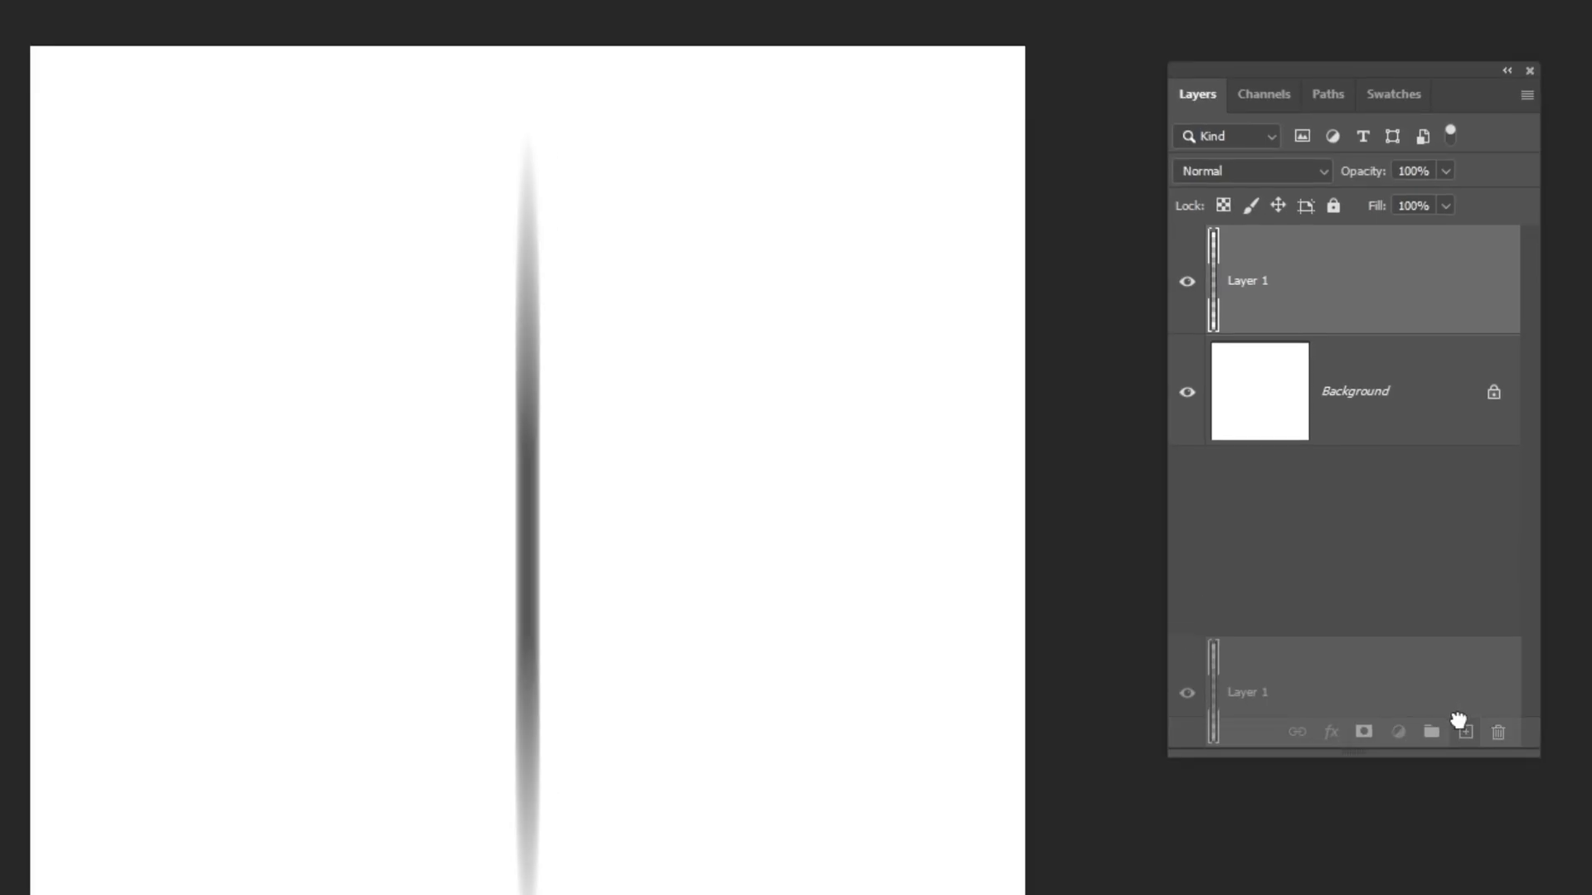
drag(1458, 719, 1464, 730)
key(ctrl+t)
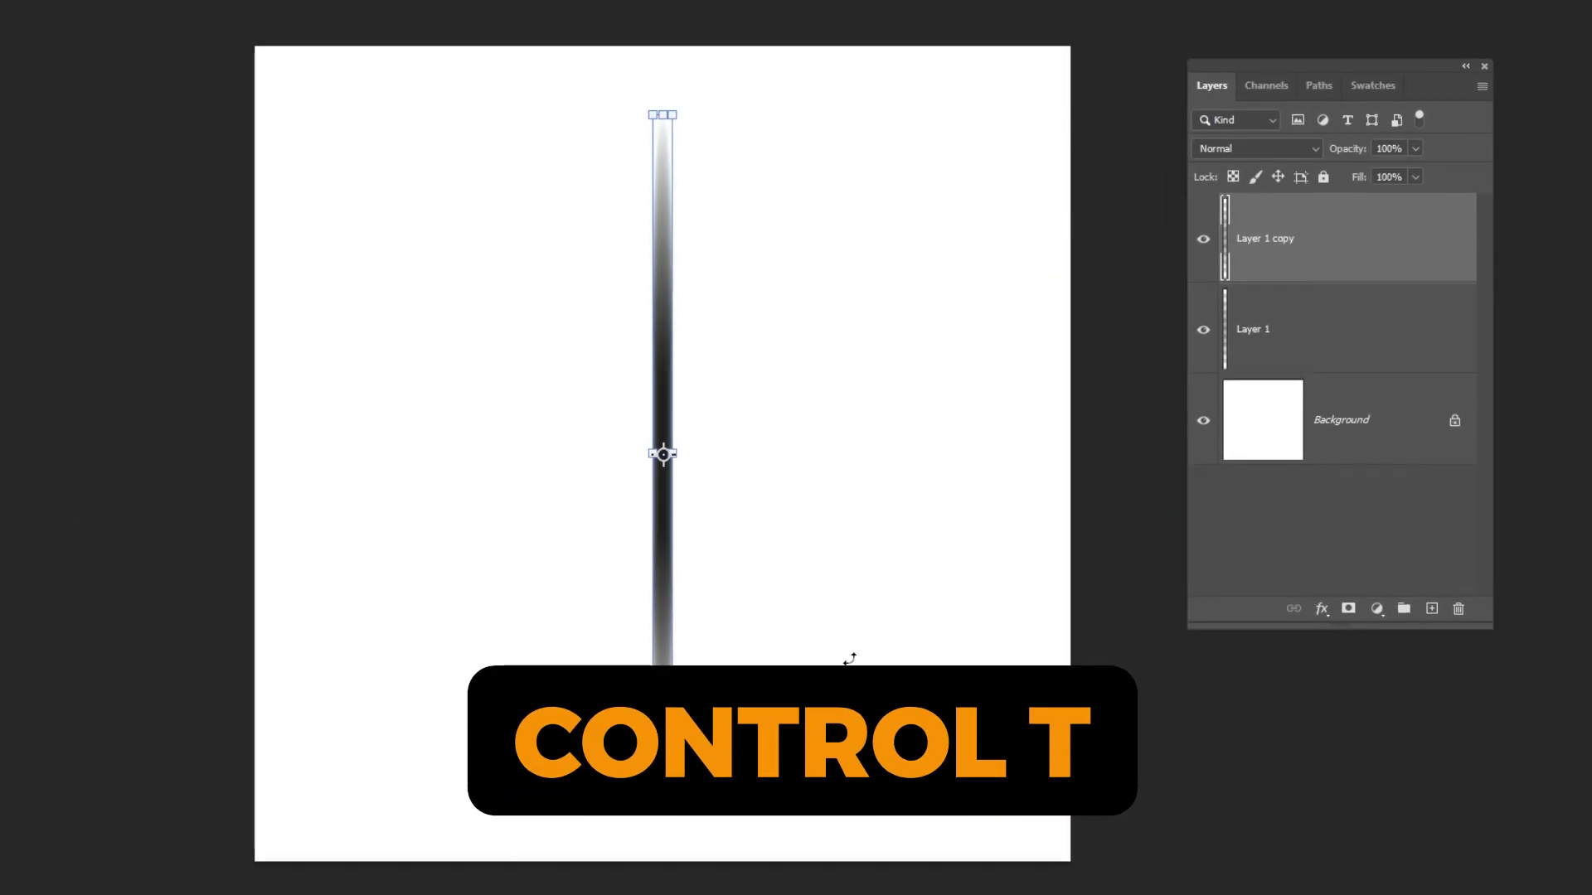
drag(849, 659, 889, 274)
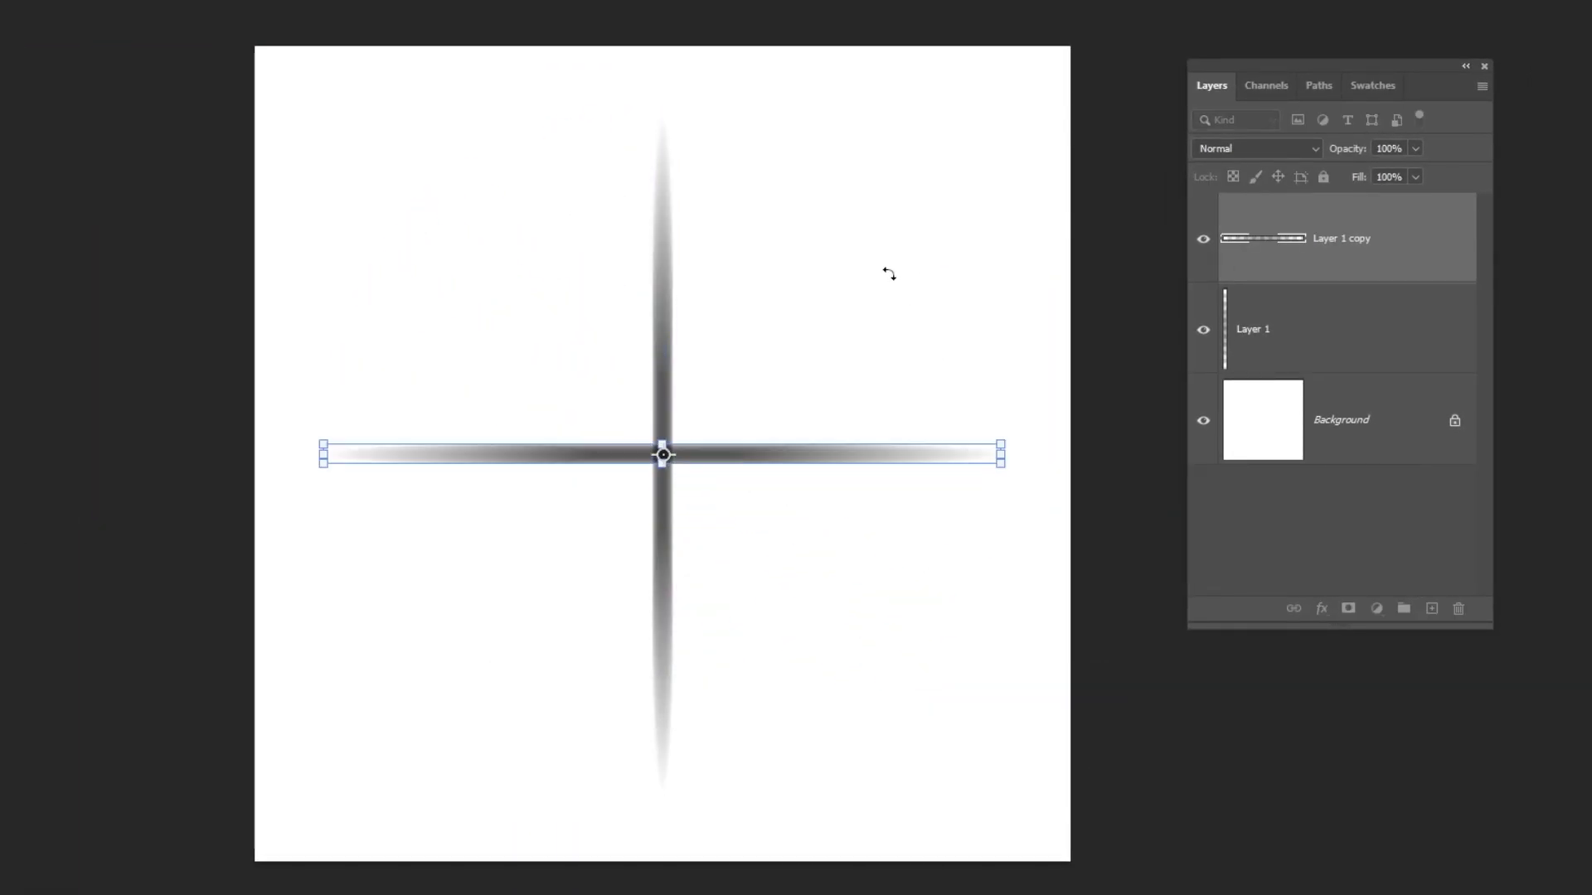
key(Return)
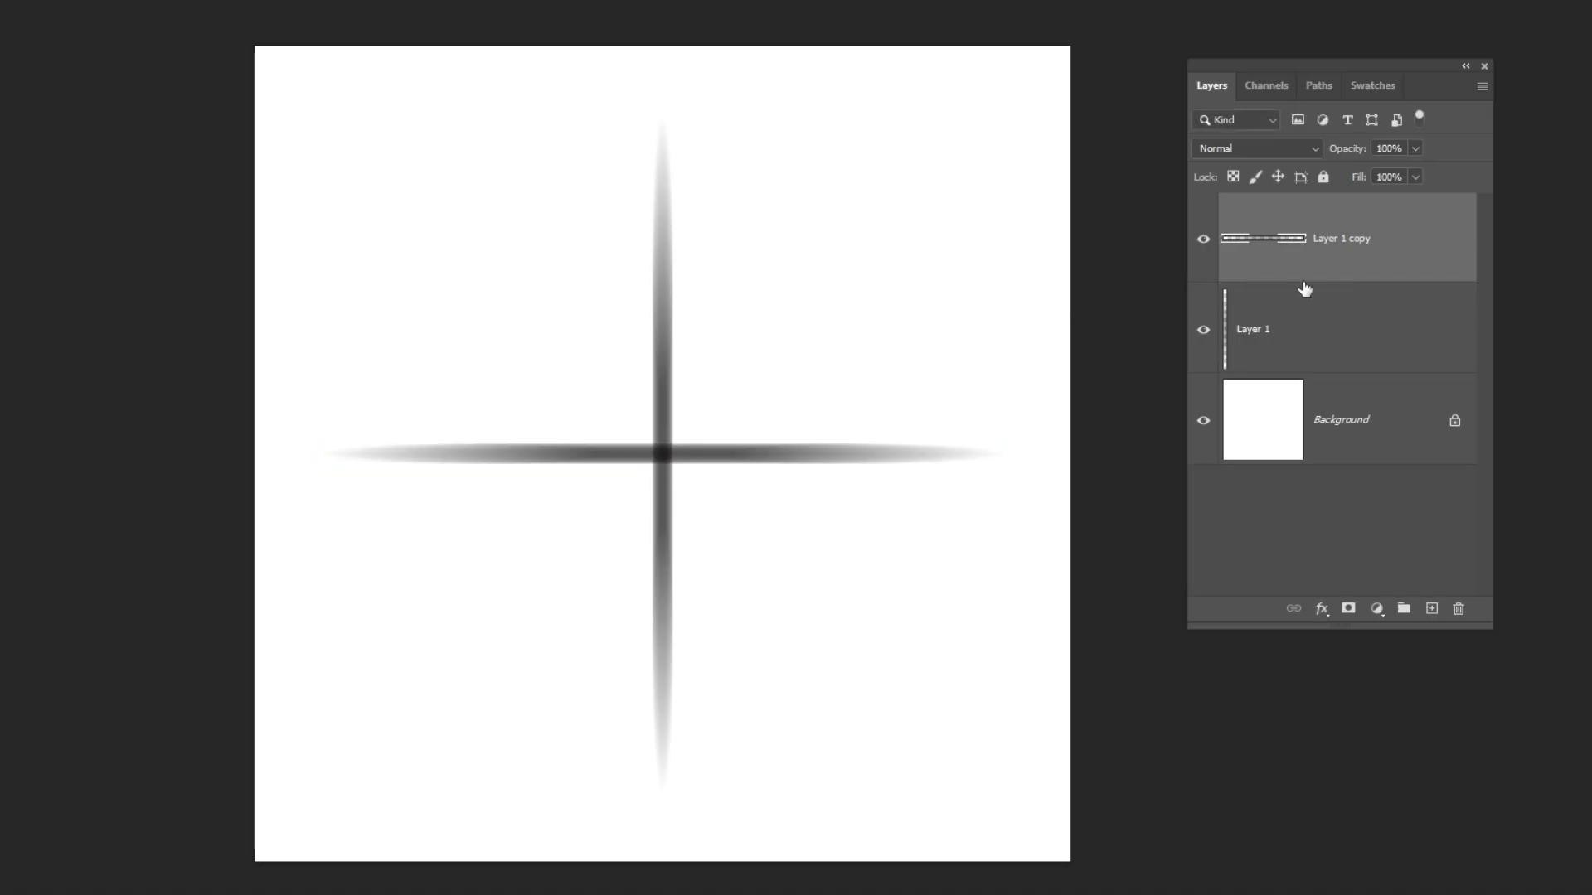
Merge both streaks into one cross layer and rotate a copy 45° into a star
shift+click(1324, 334)
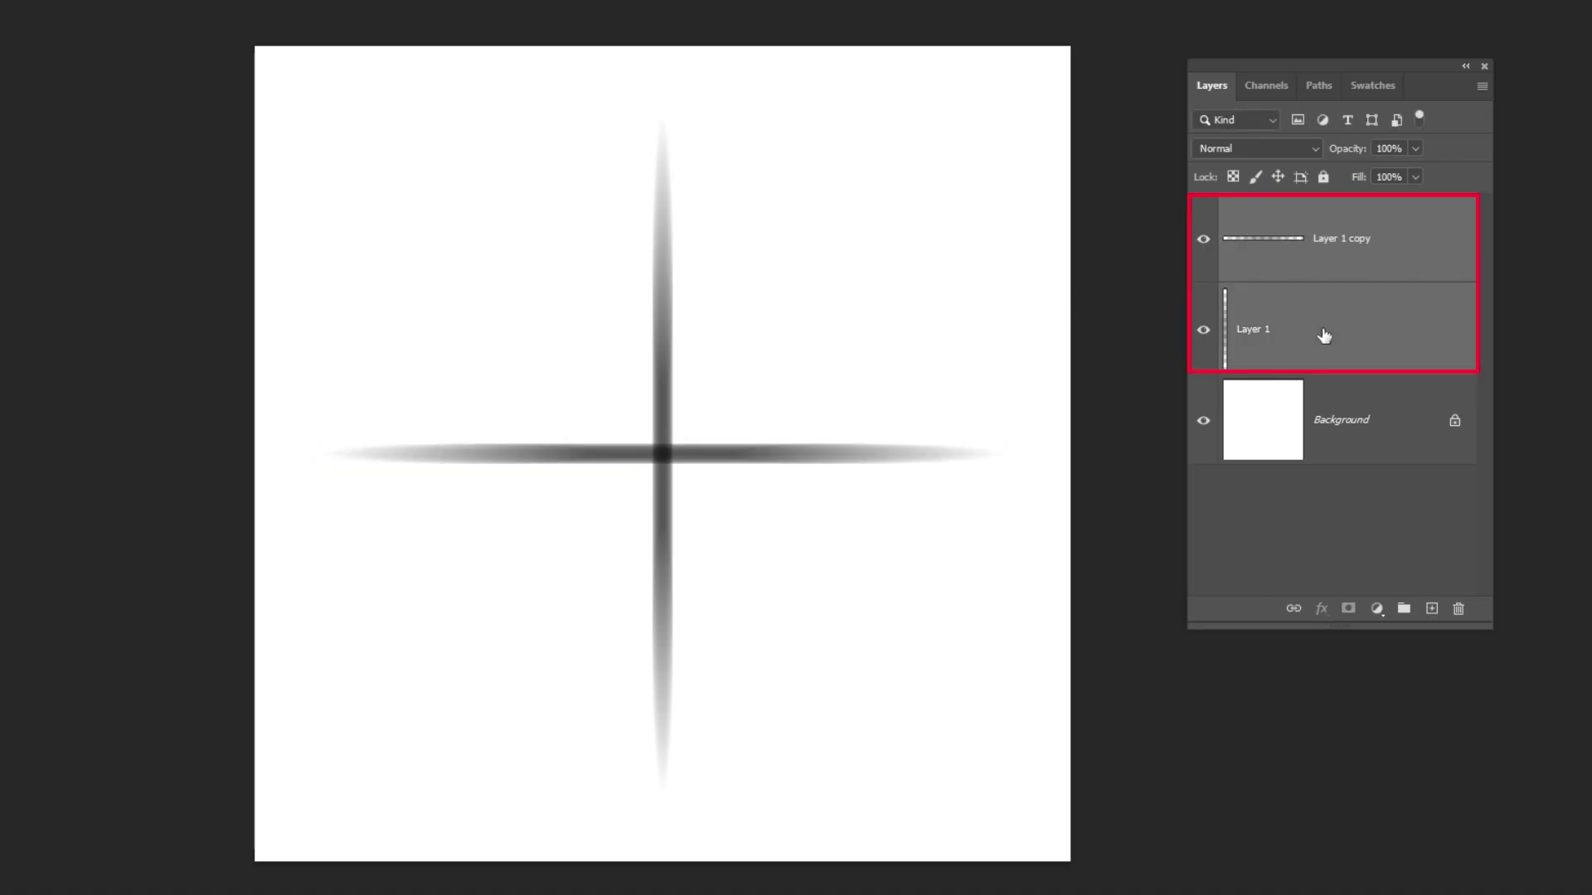
key(ctrl+e)
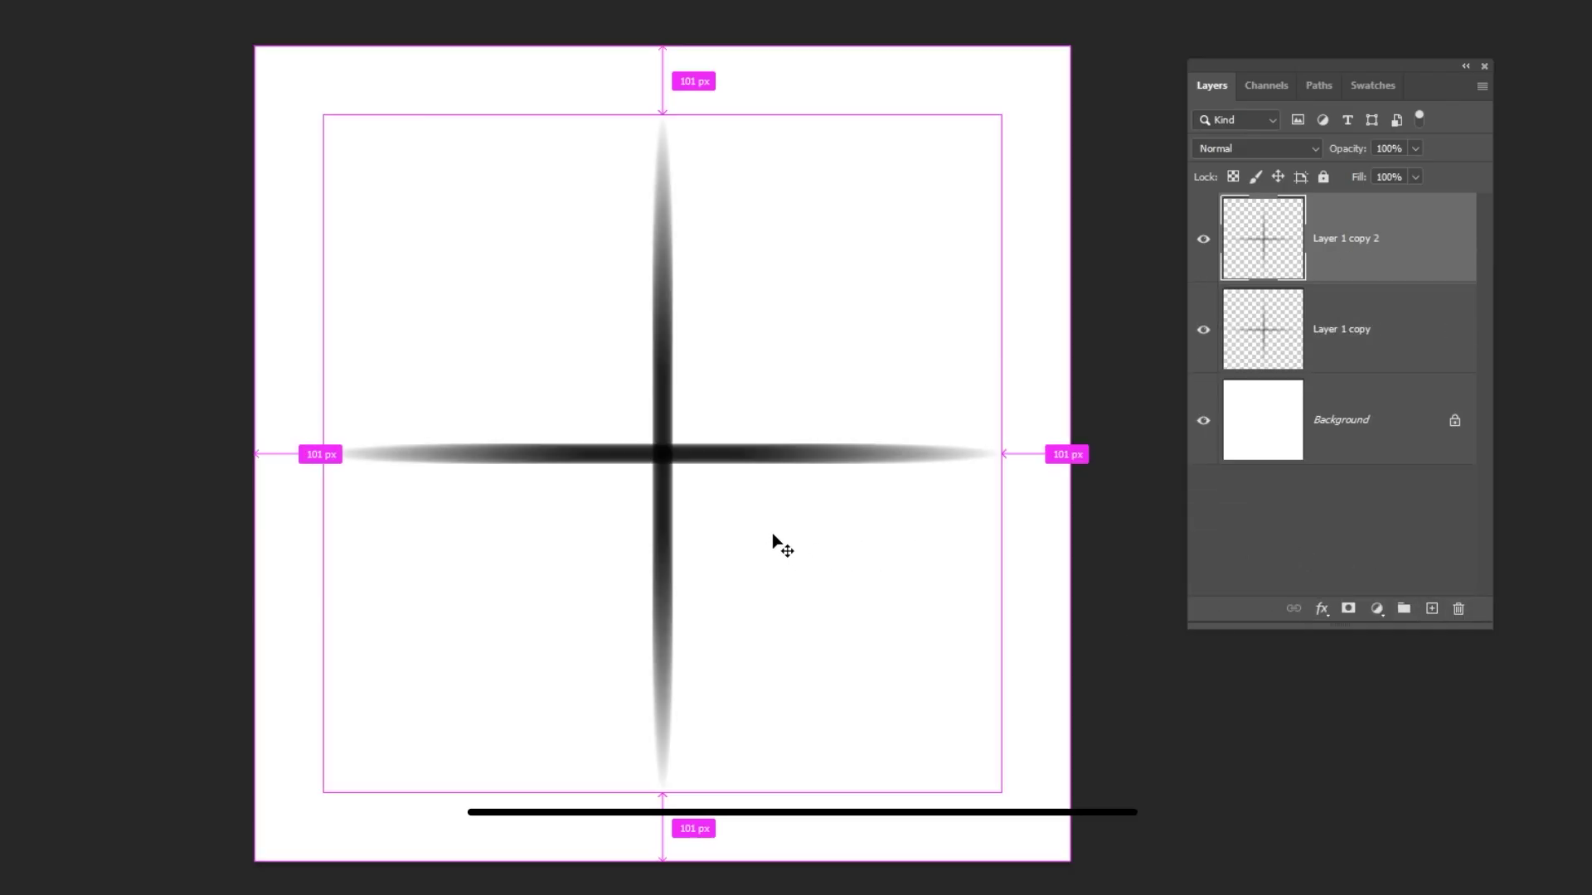
drag(1028, 779, 960, 456)
Paint a soft black dot at the star's centre with the Soft Round brush on a new layer
key(Return)
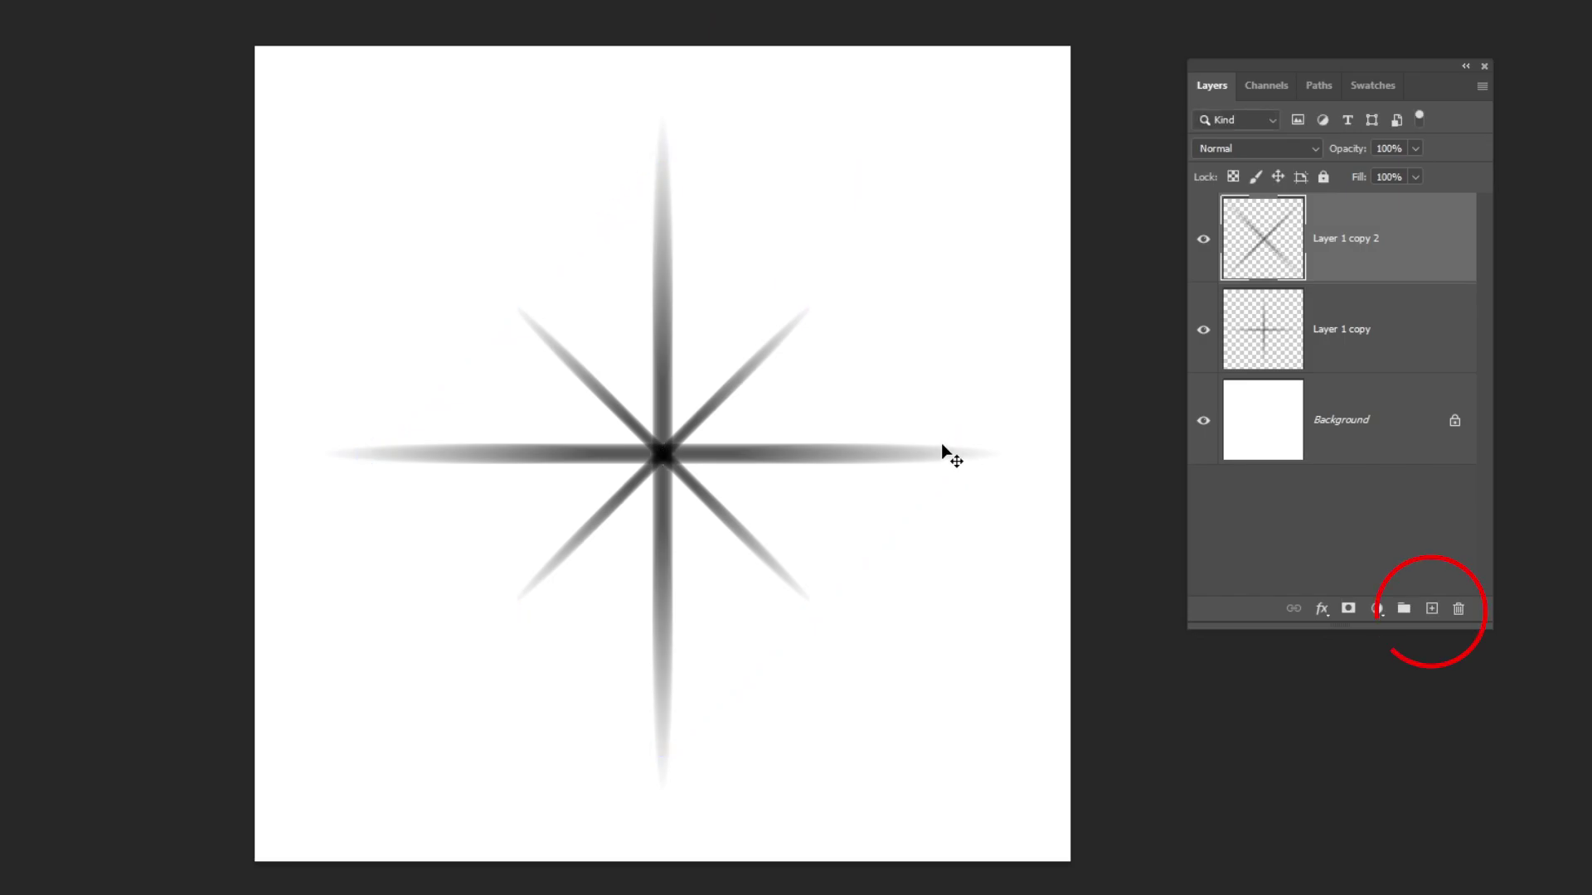
click(1432, 610)
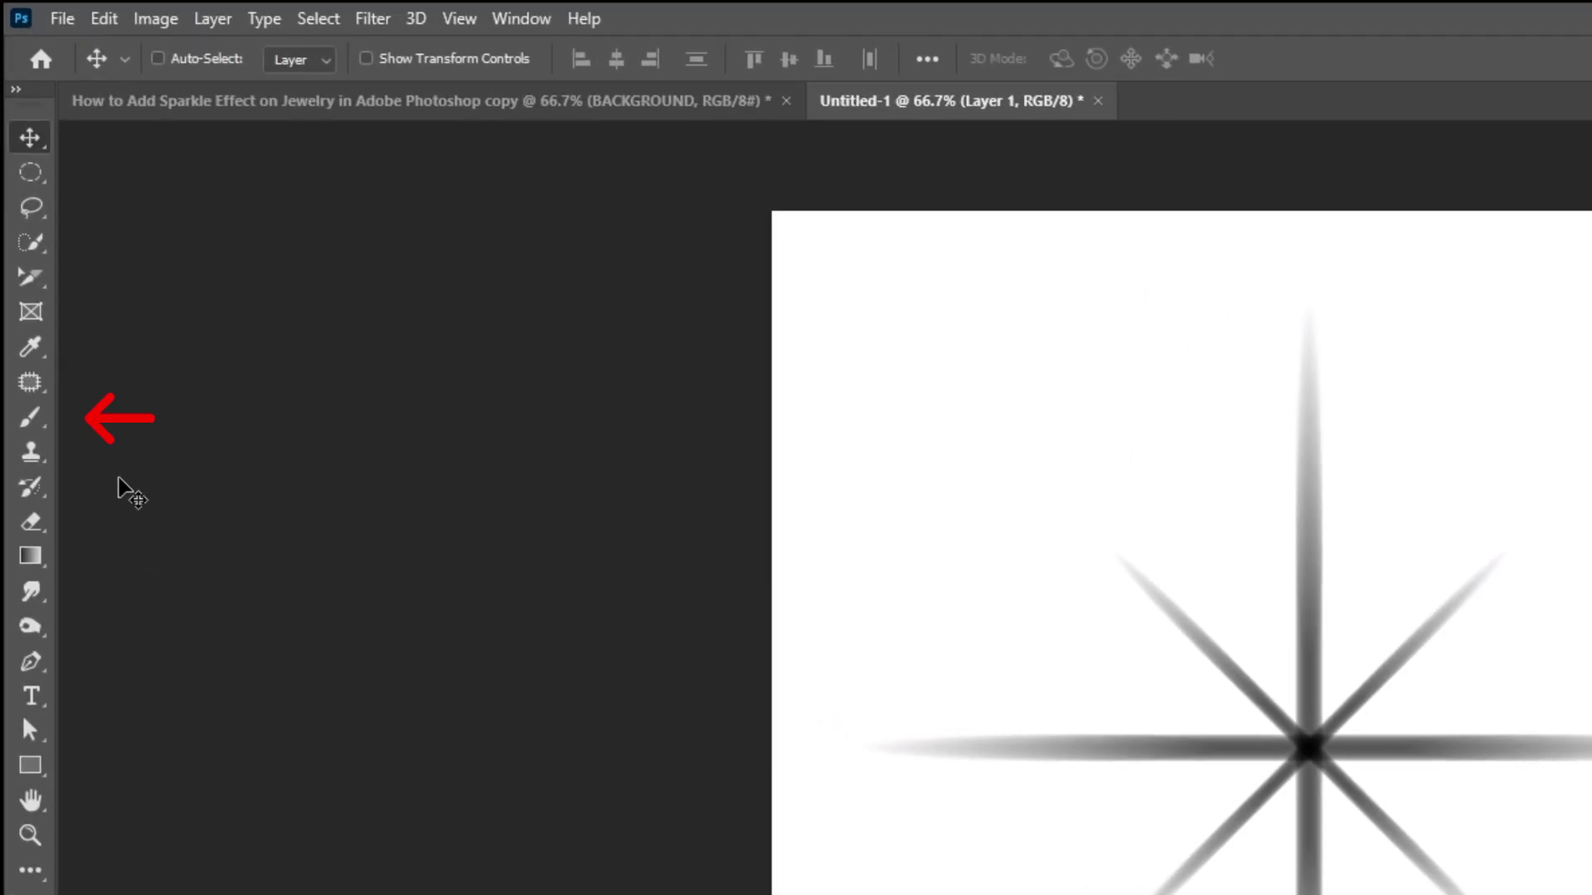
click(37, 423)
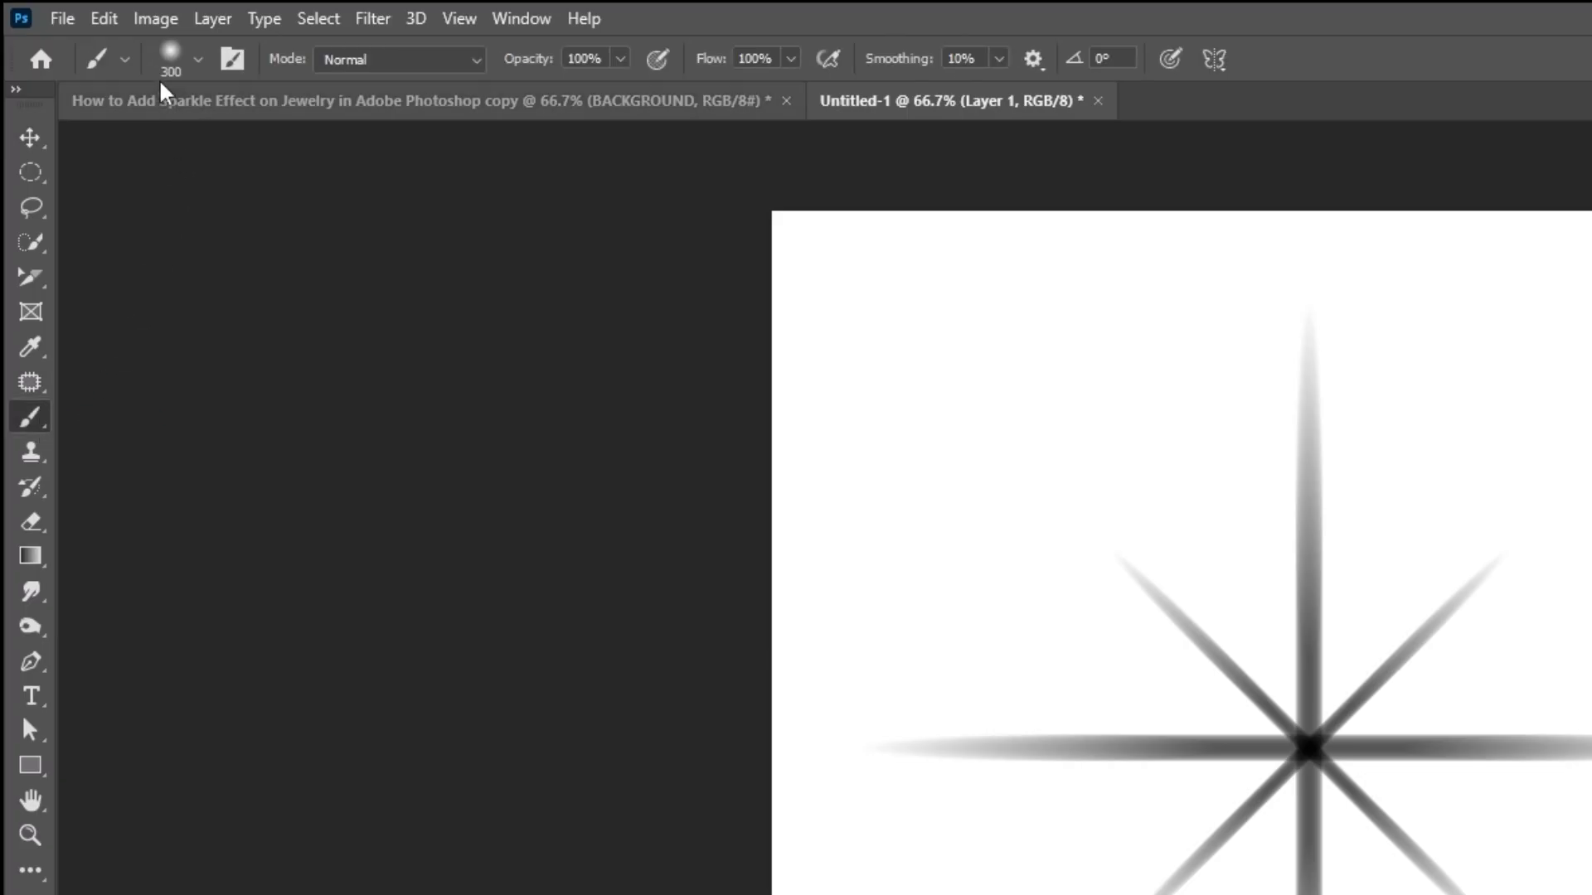
click(197, 60)
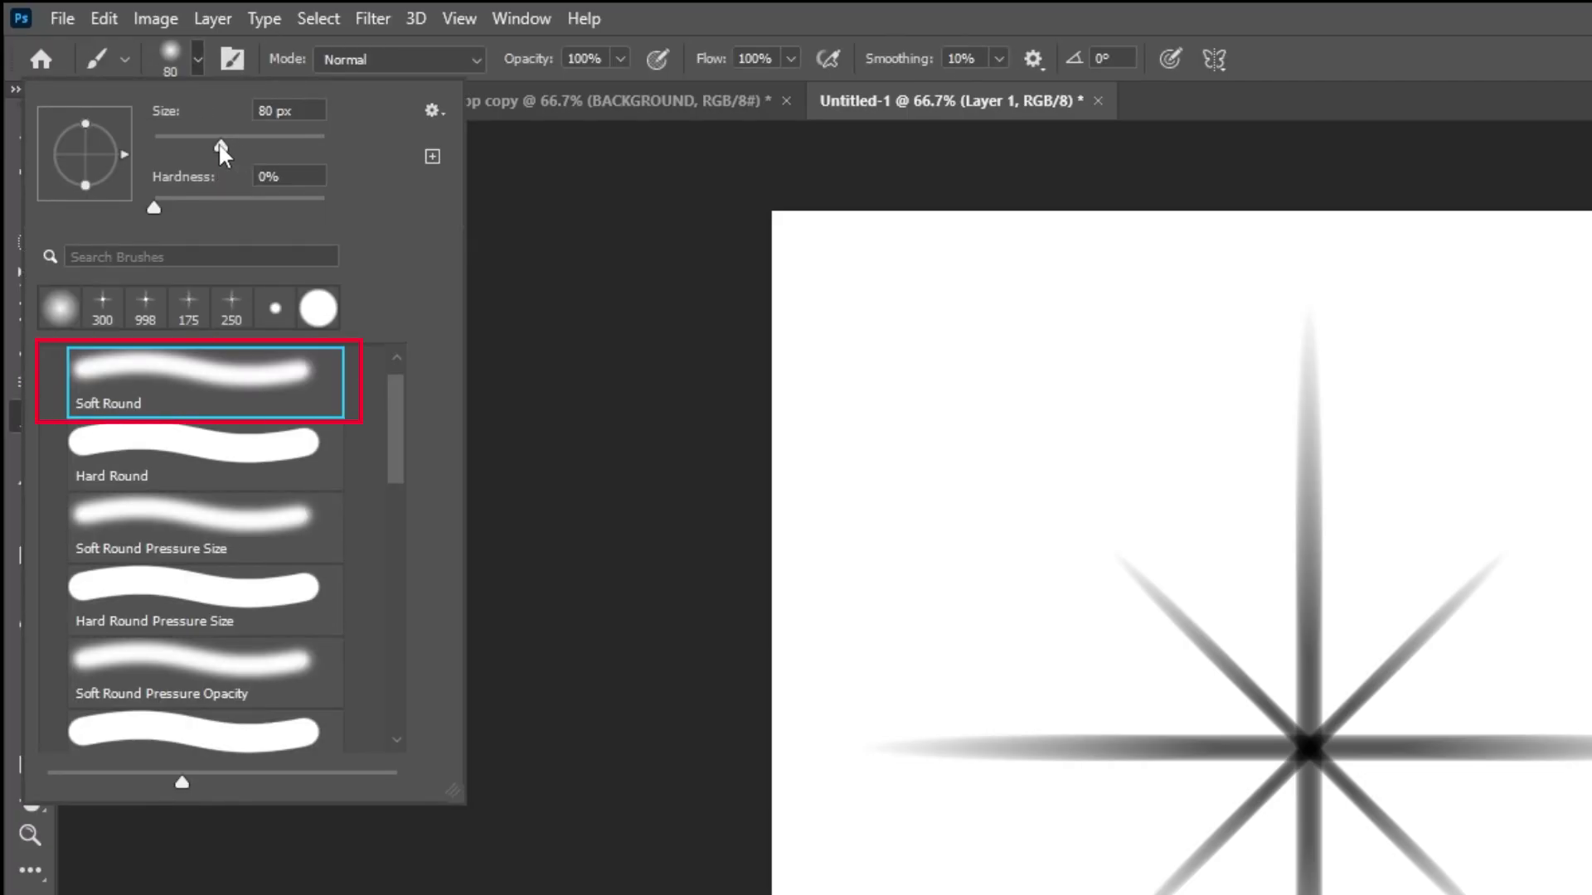
click(199, 66)
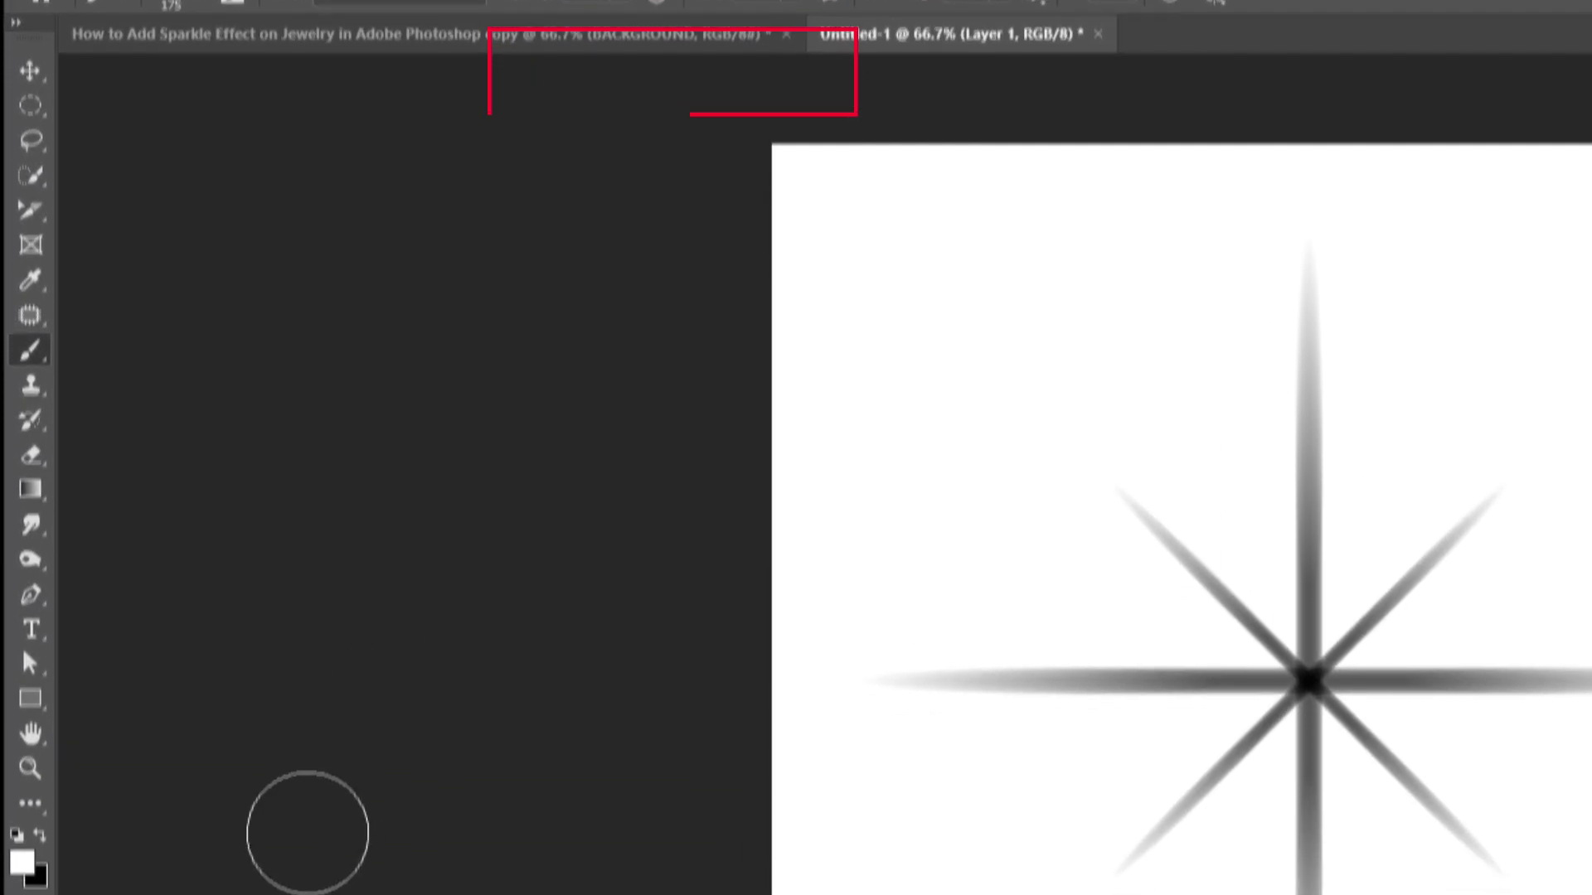
key(x)
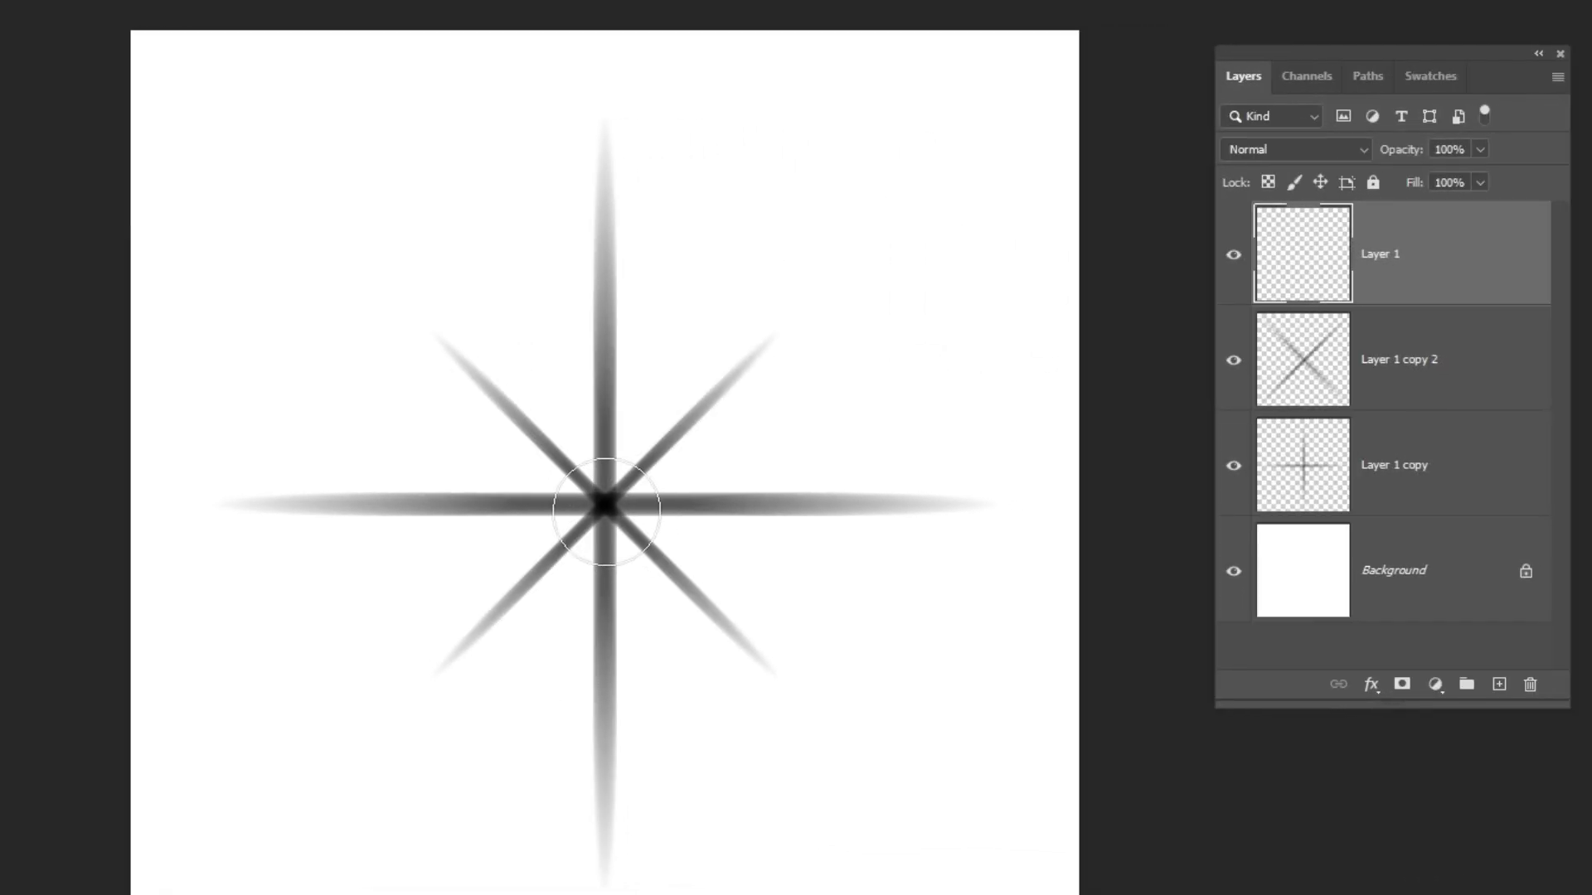
click(606, 504)
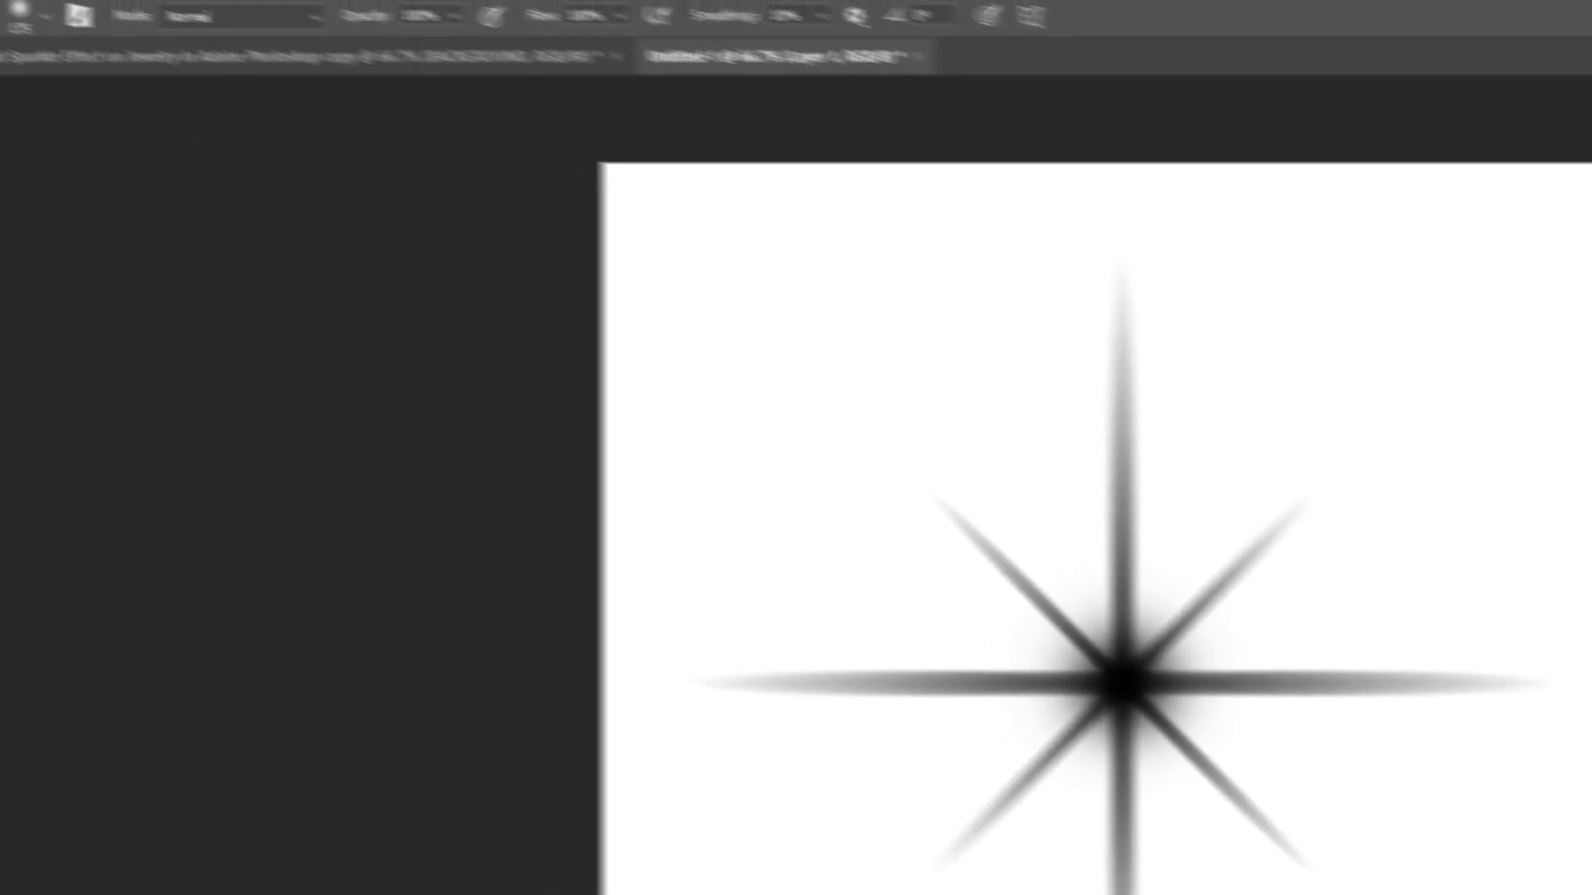
Define the eight-pointed star artwork as a brush preset named 'sparkle'
click(104, 19)
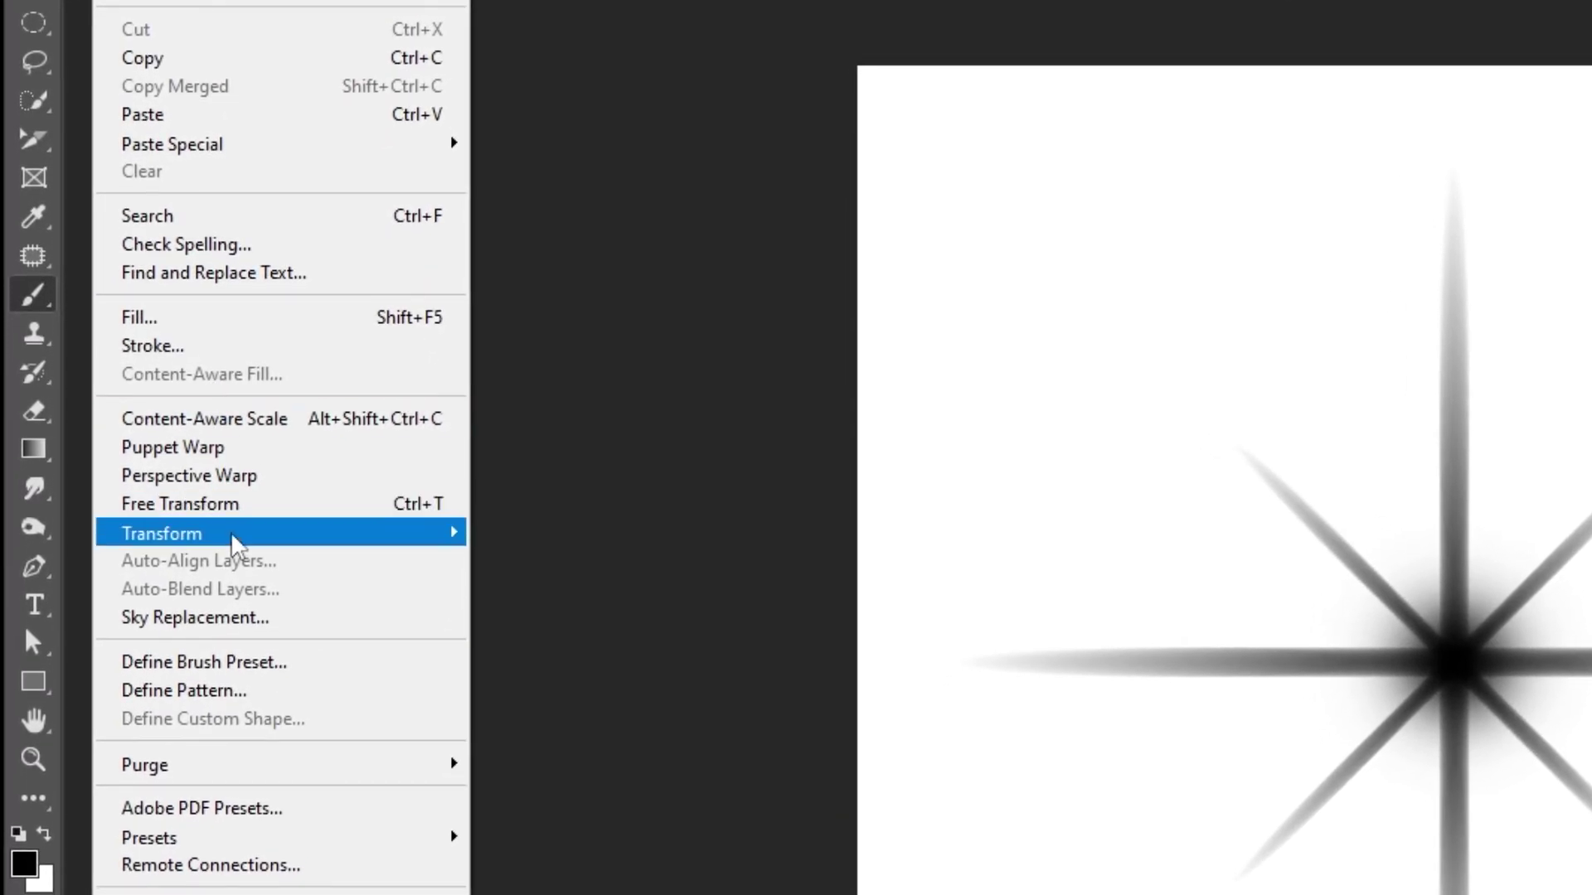
click(268, 662)
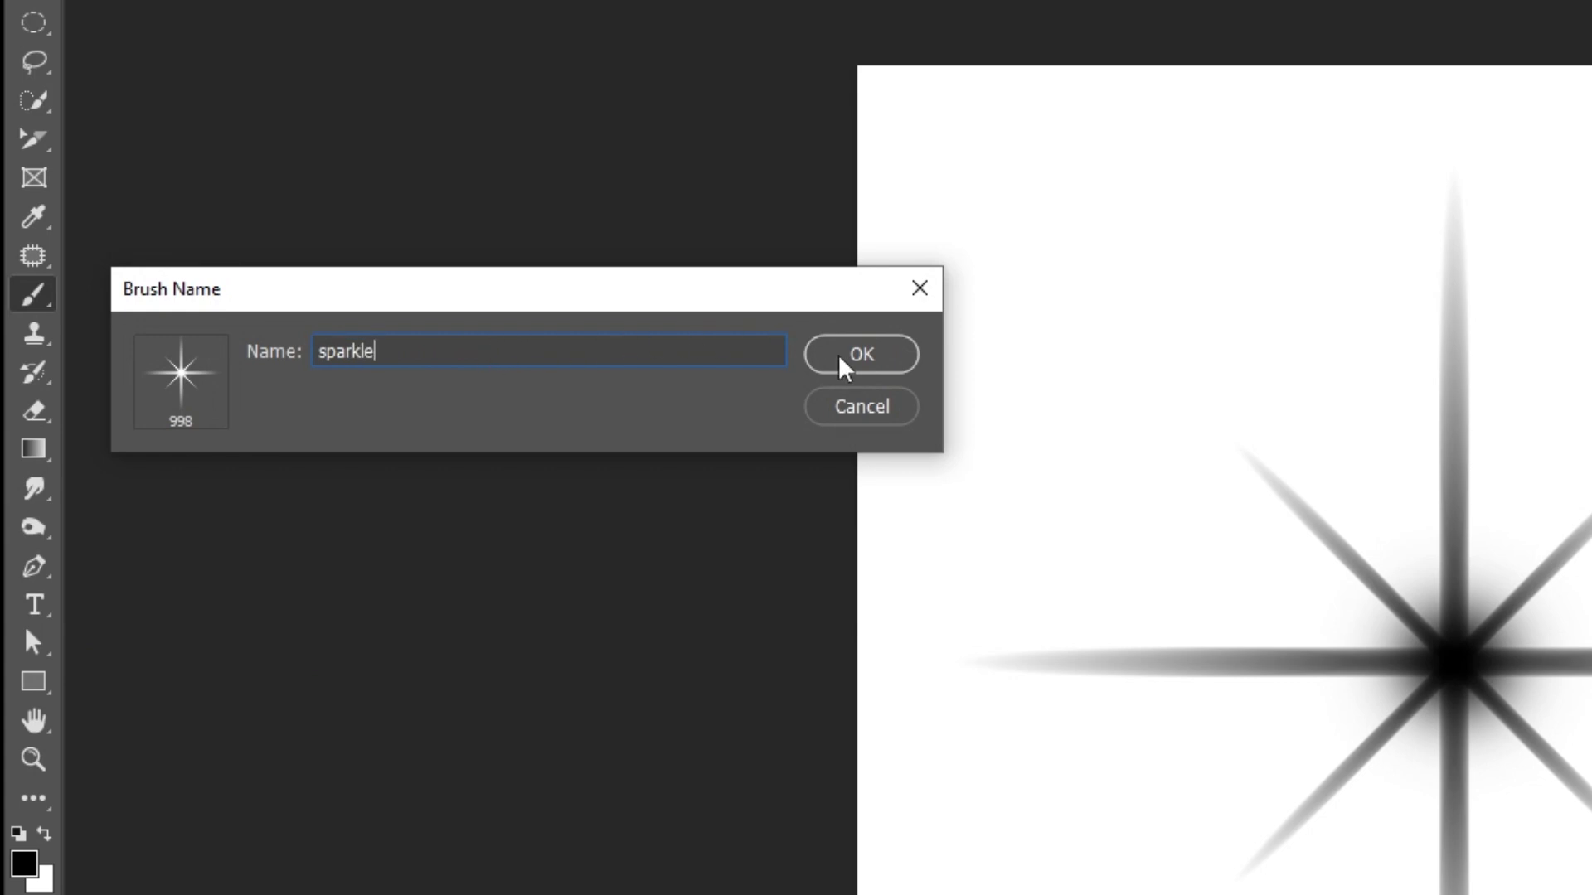
click(861, 354)
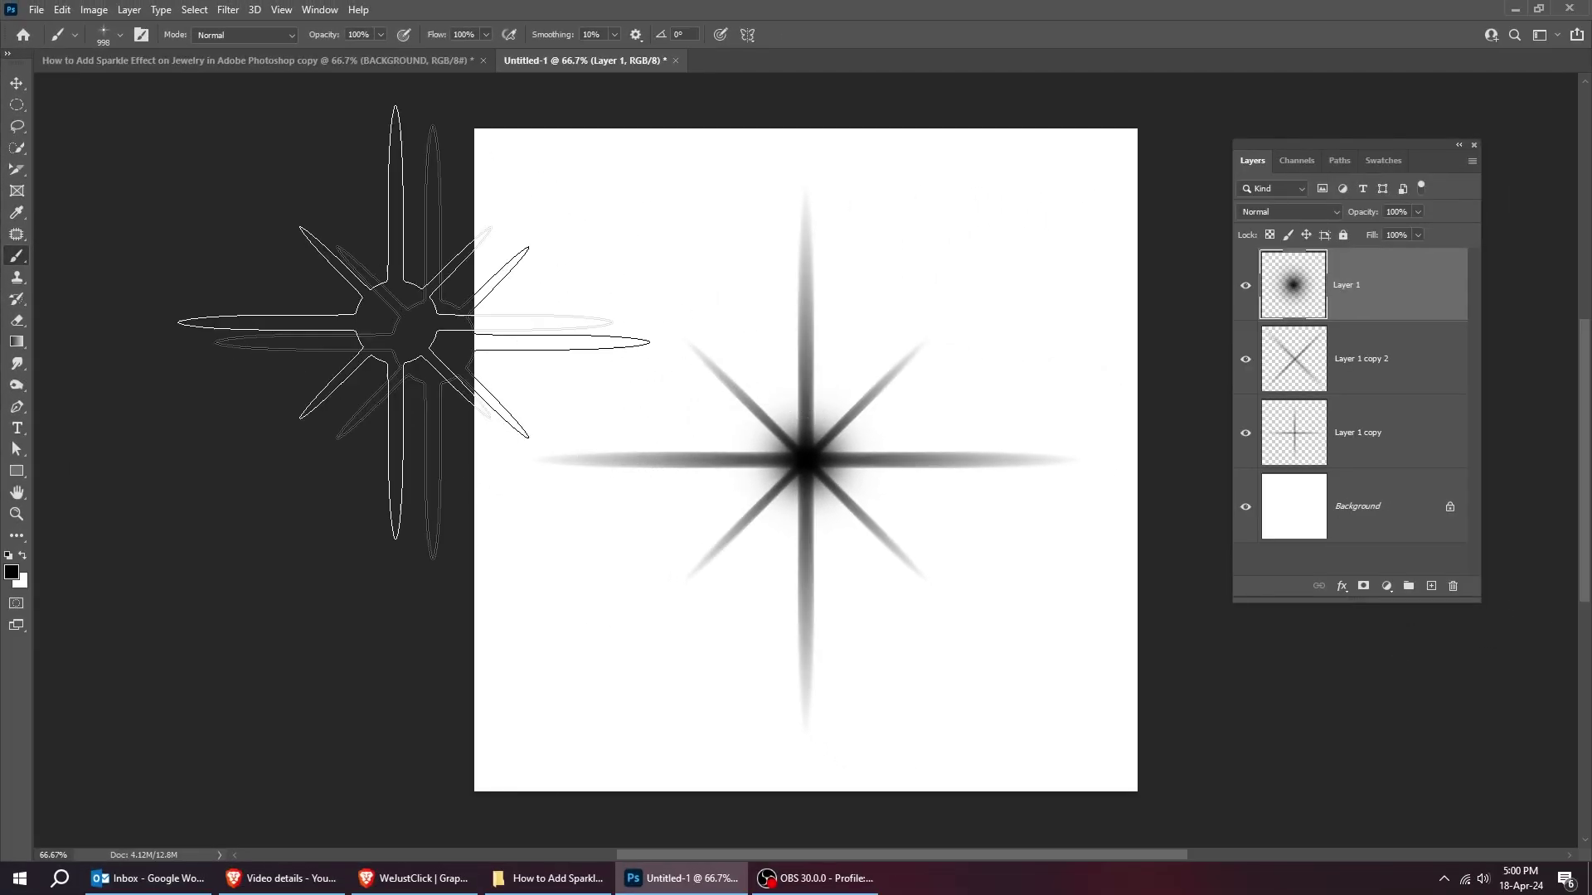
In the rings photo, add a new layer and set the sparkle brush size to 158 px
click(319, 61)
click(318, 61)
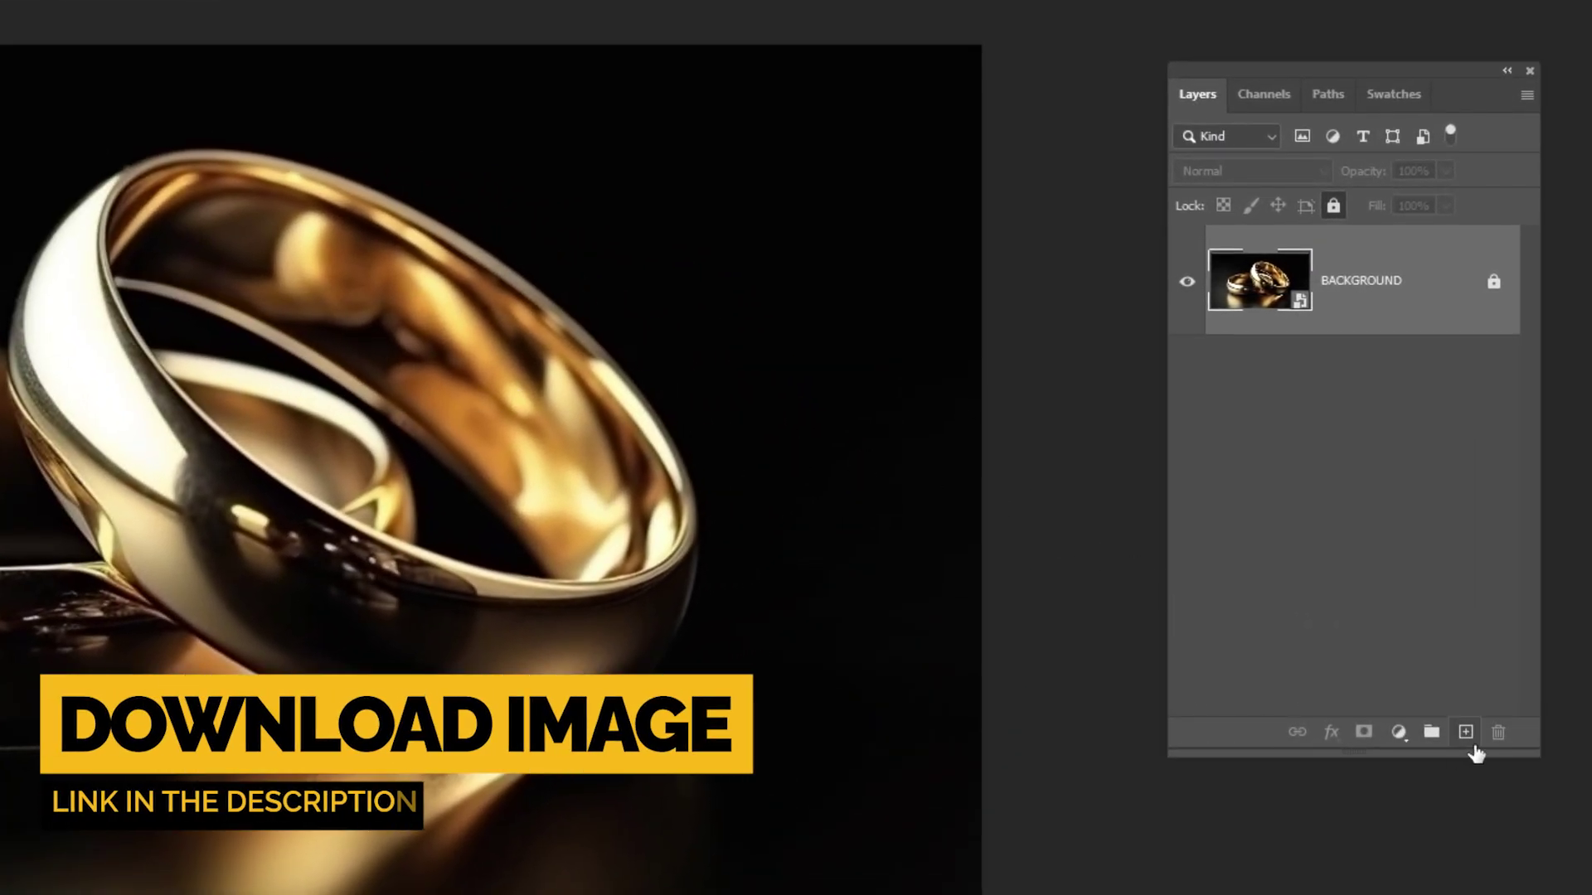
click(1471, 740)
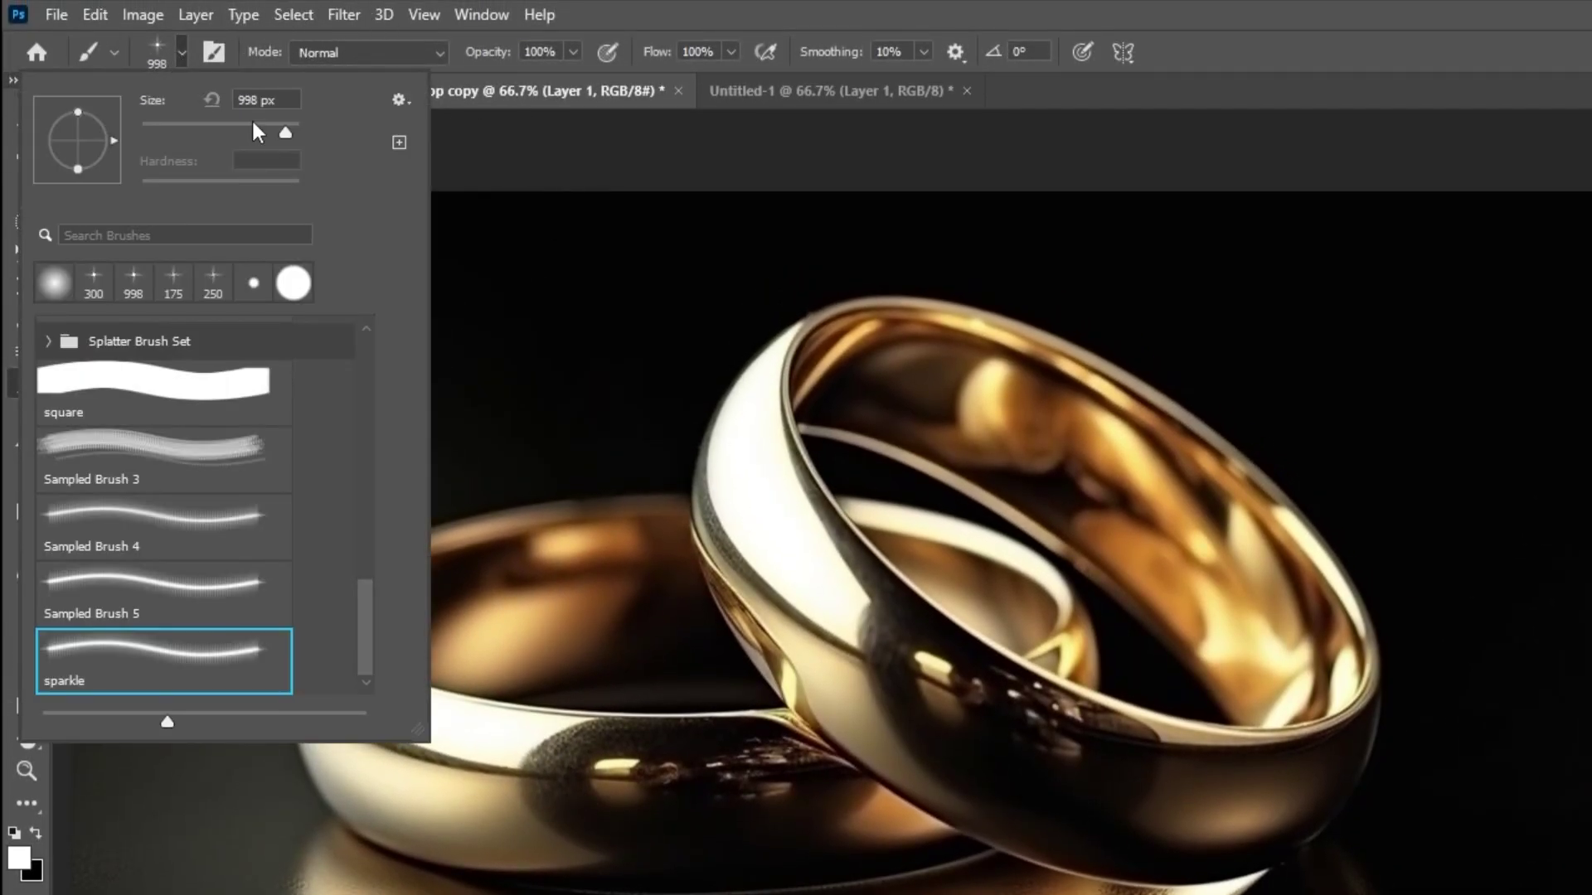
drag(249, 124, 226, 126)
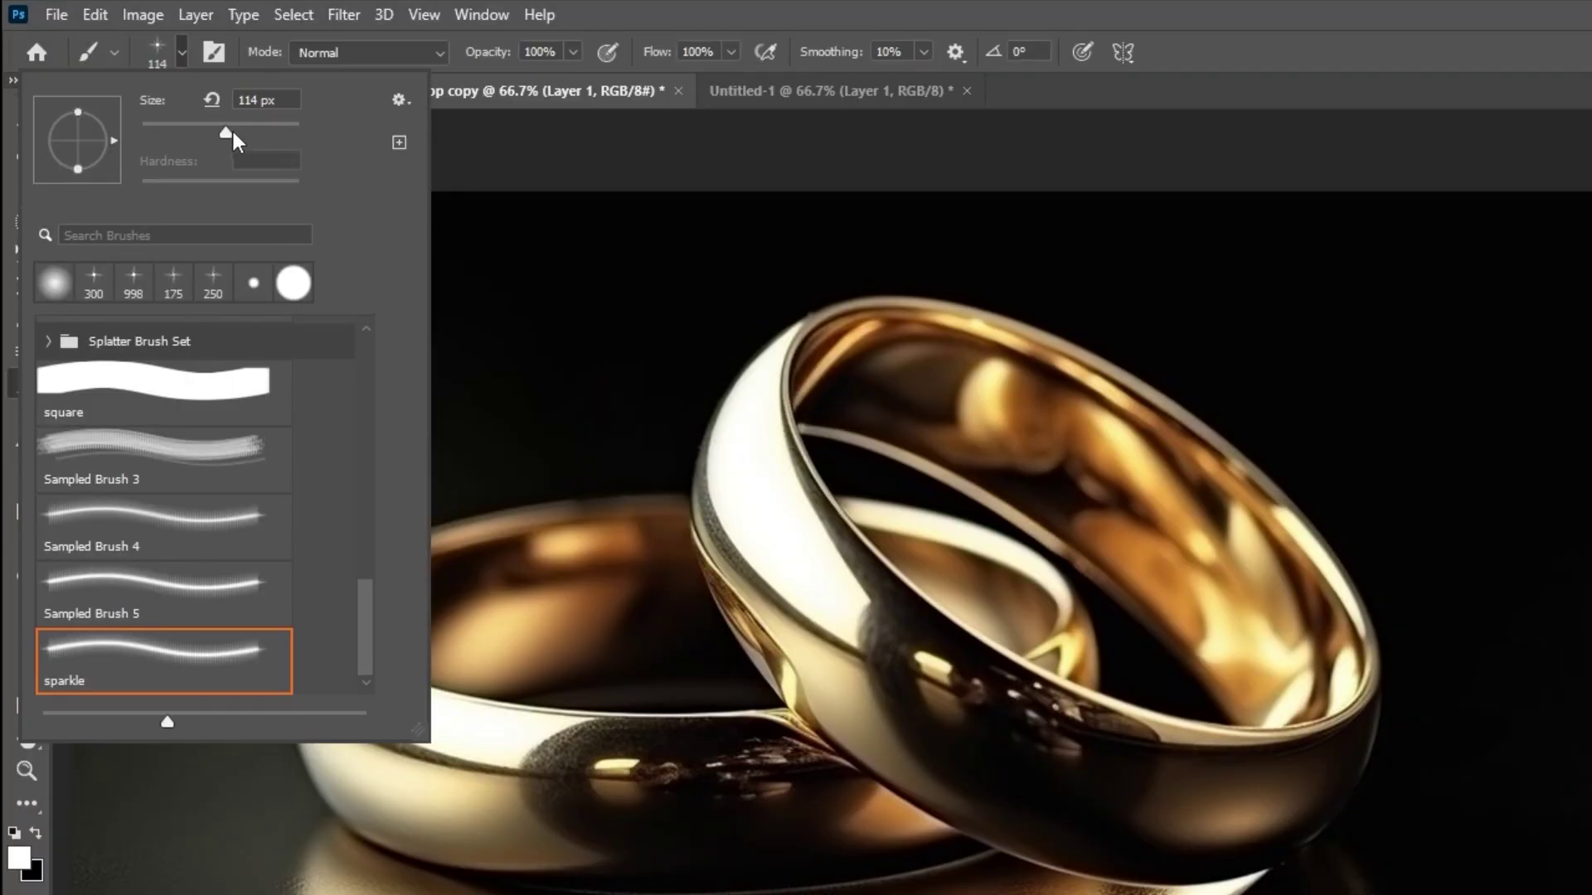
drag(233, 129, 245, 129)
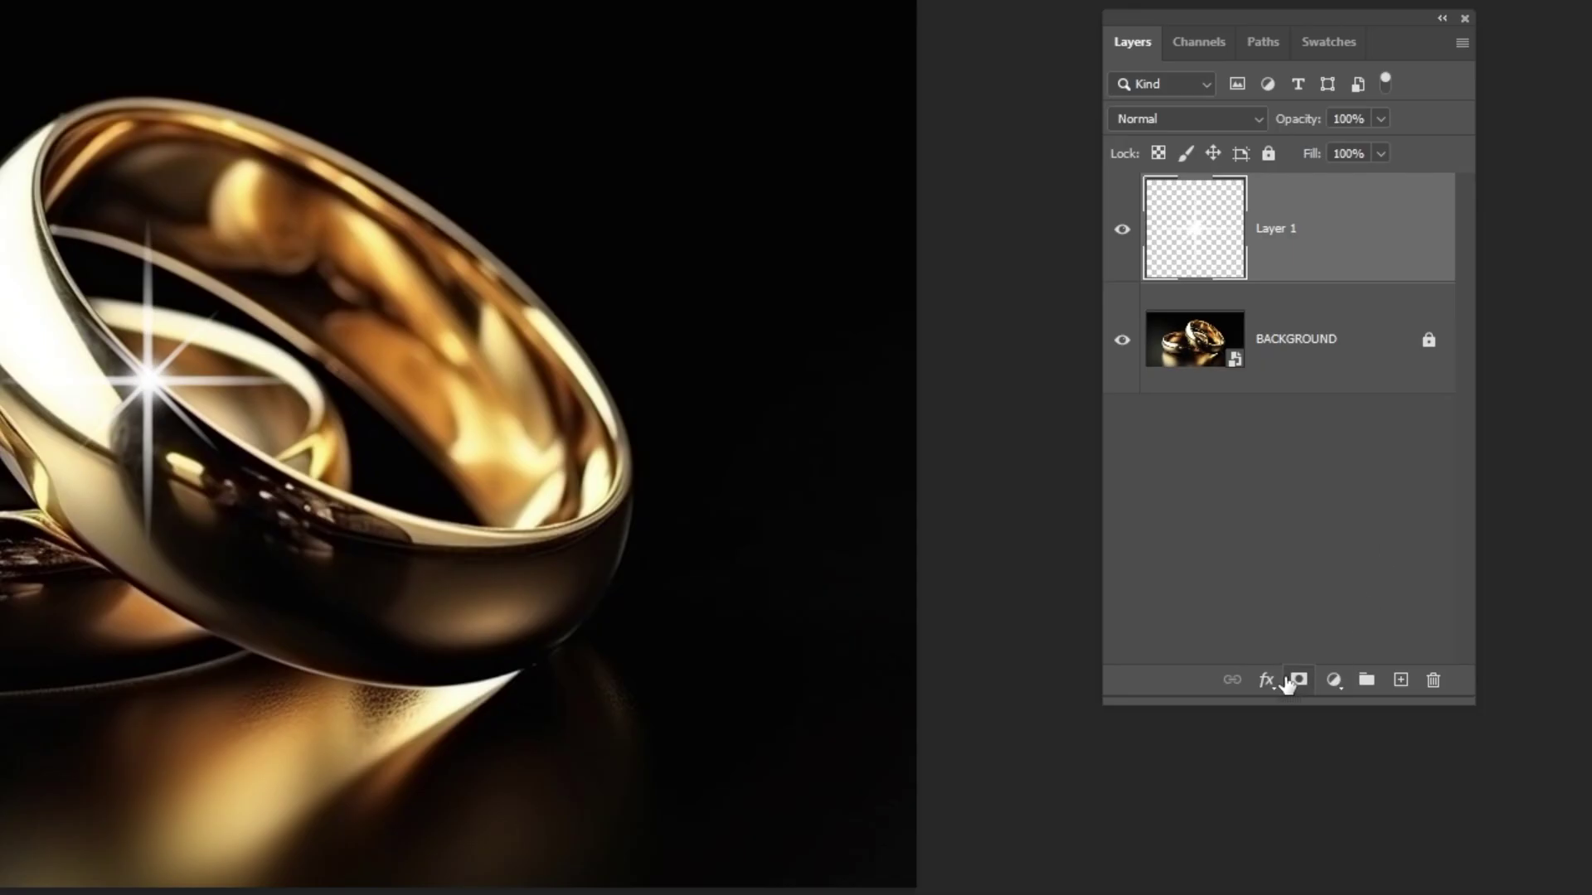
Give Layer 1 an Outer Glow in Overlay mode at 100% opacity and 30 px size
click(1273, 681)
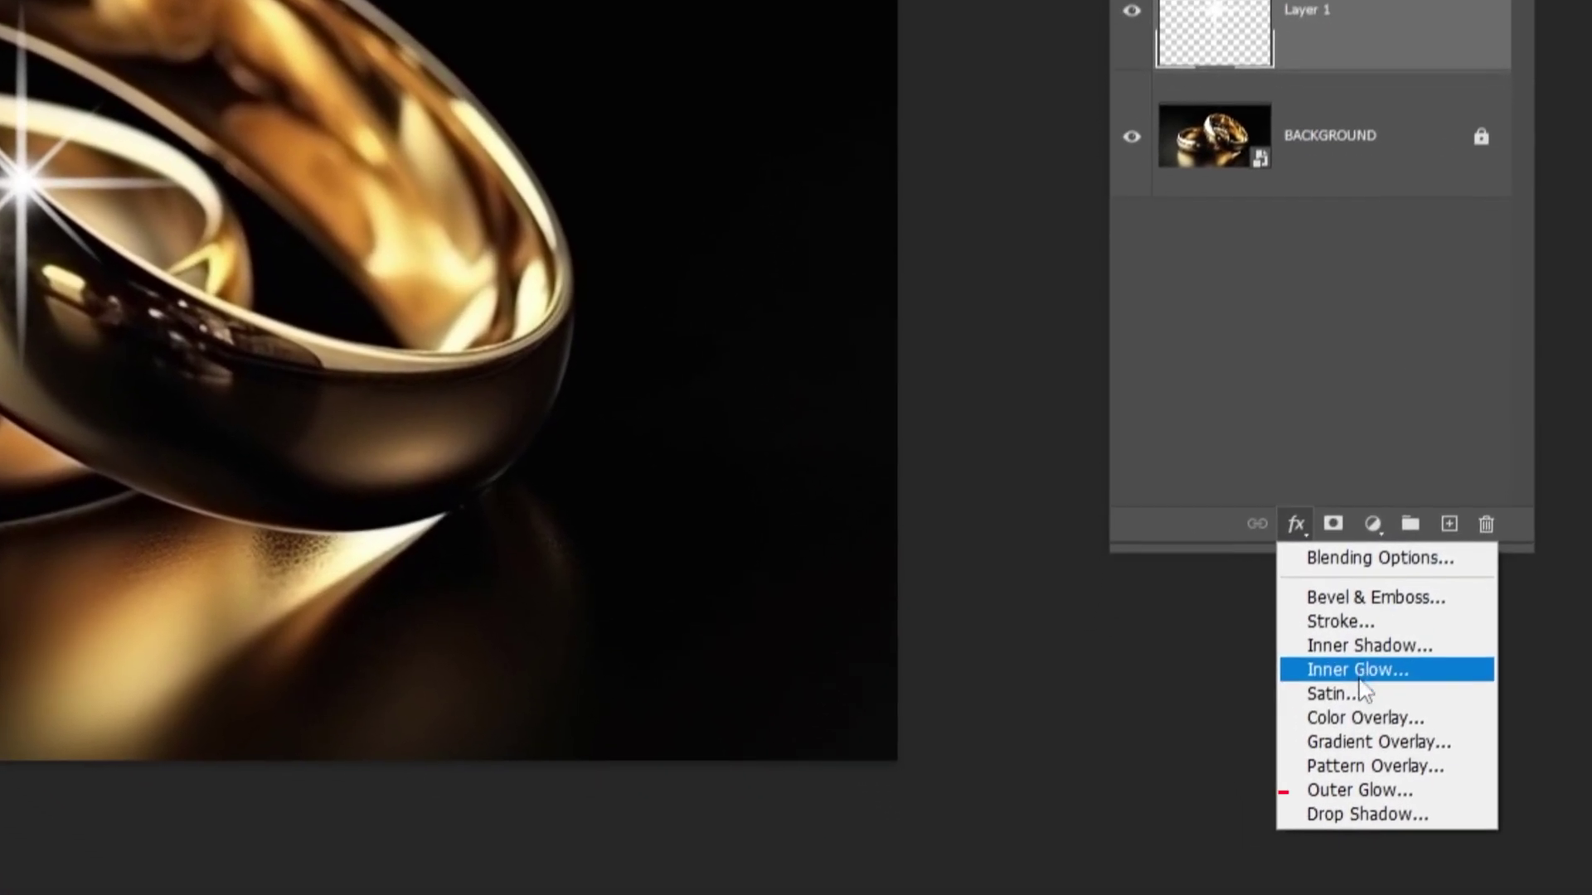
click(1355, 790)
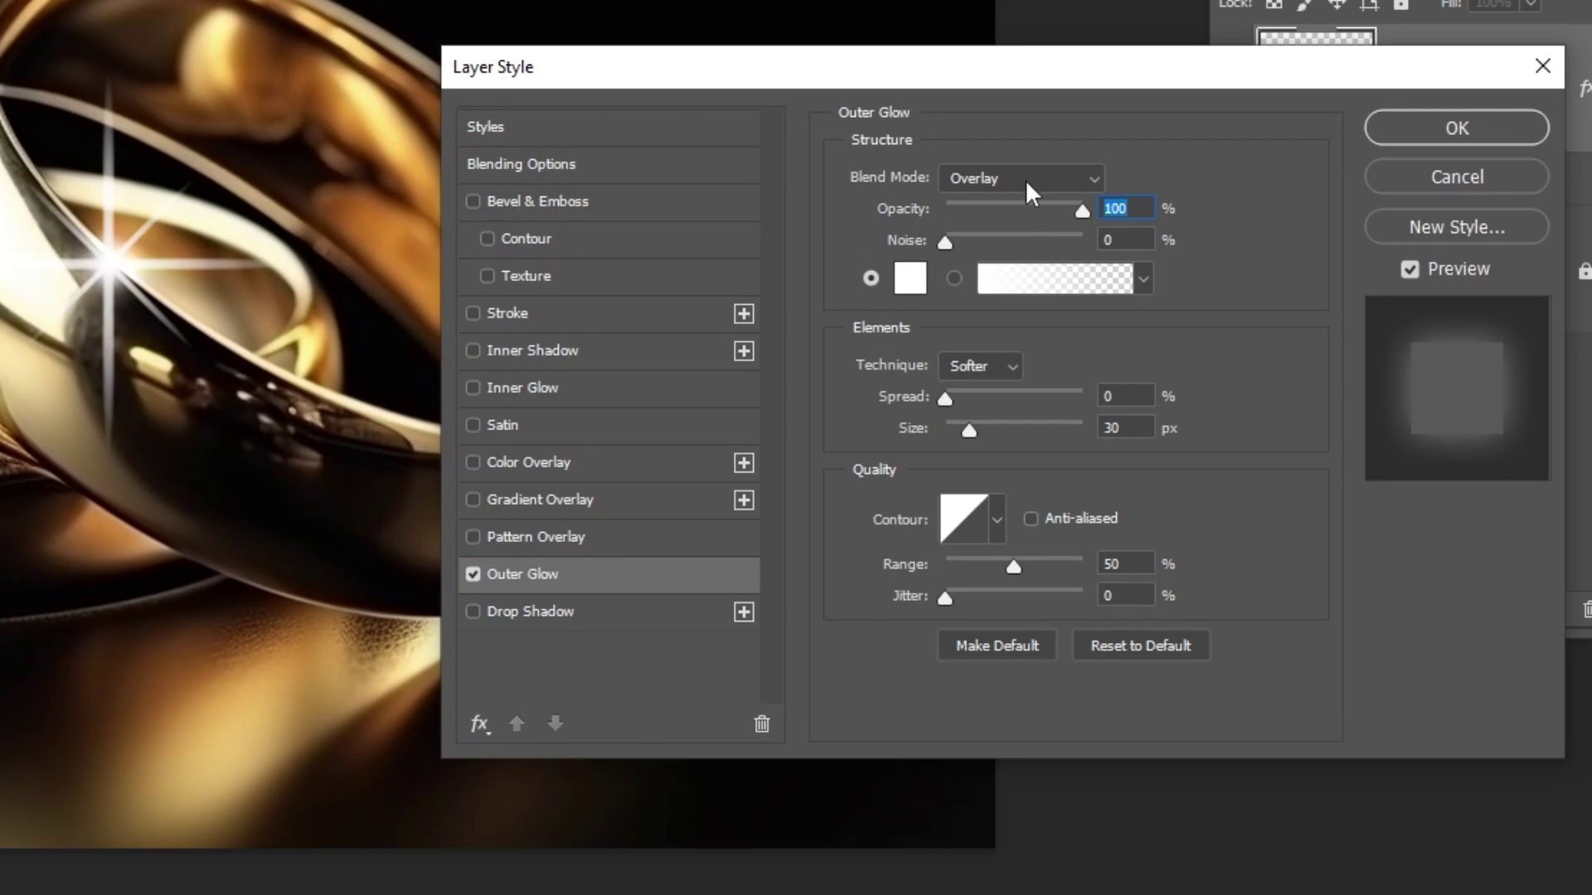
click(1024, 179)
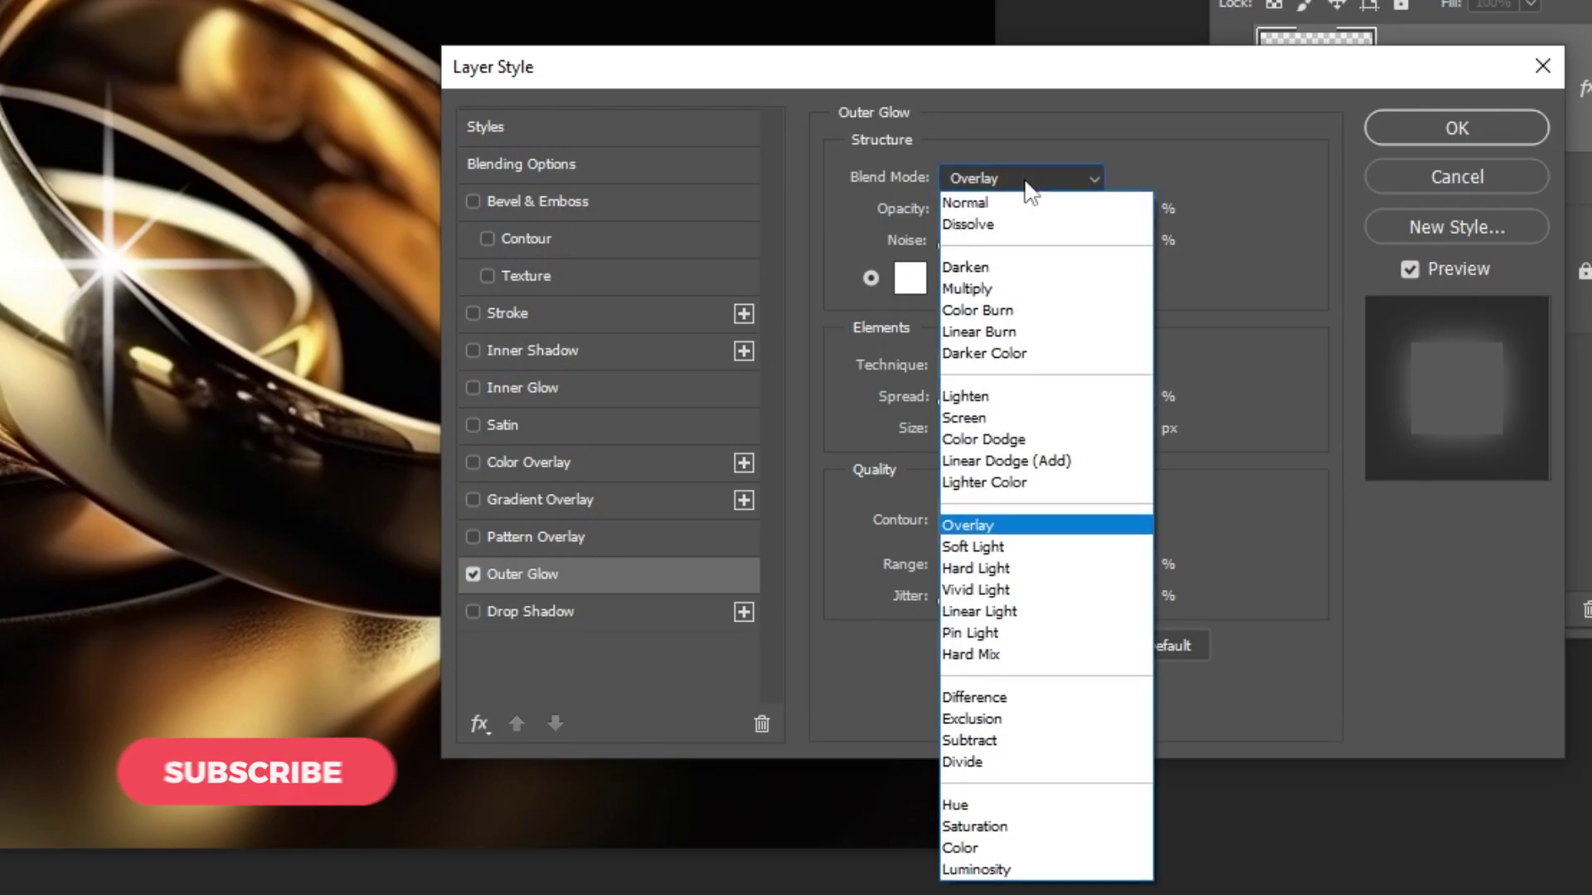
click(1031, 520)
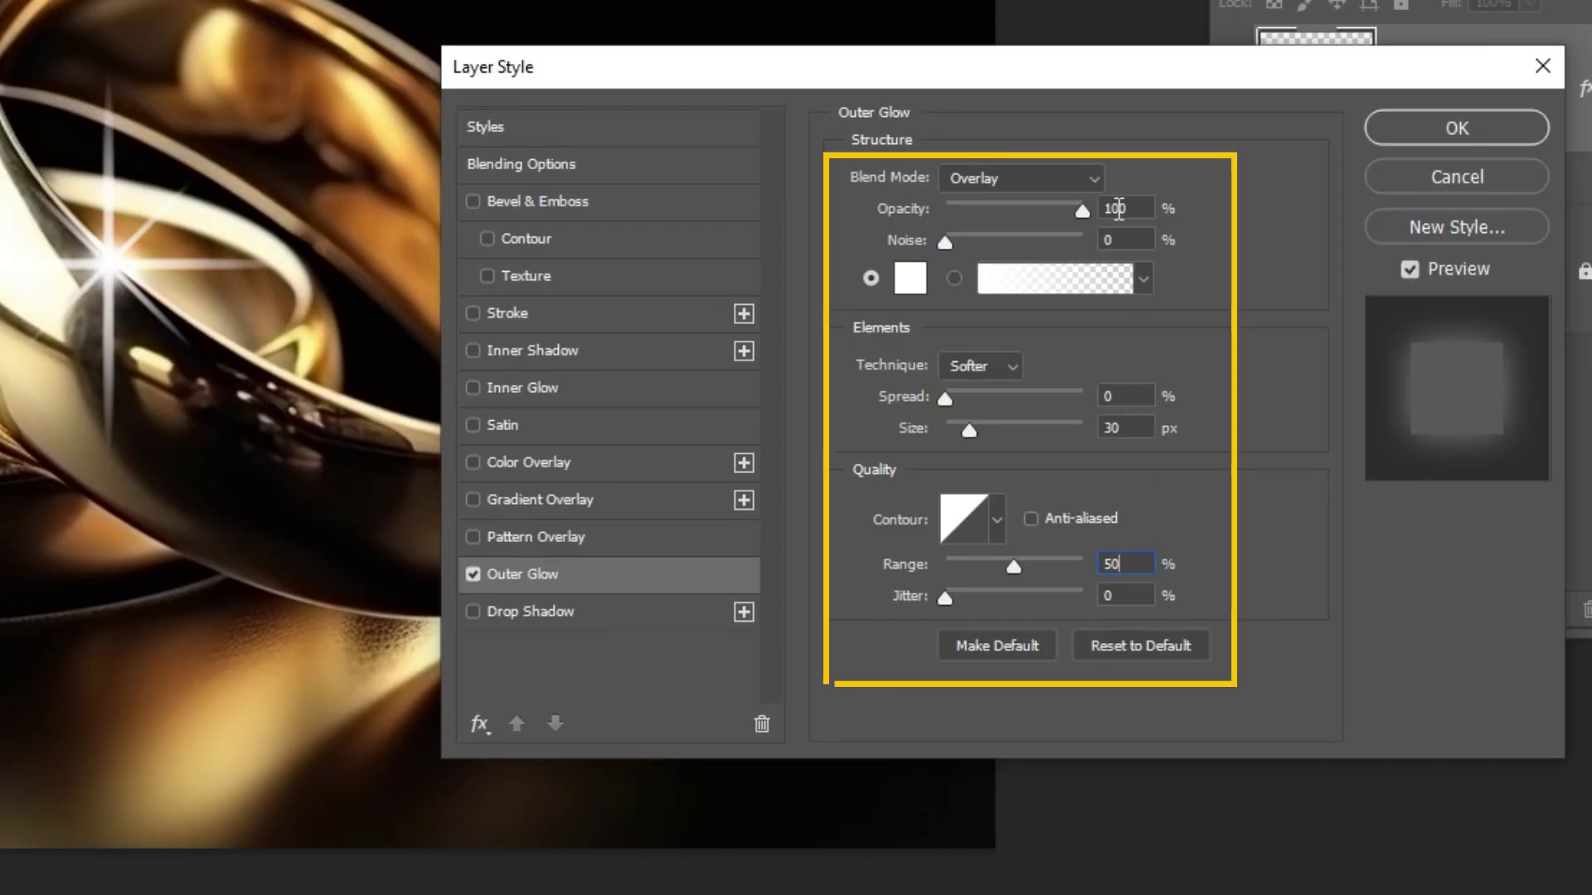
click(1467, 133)
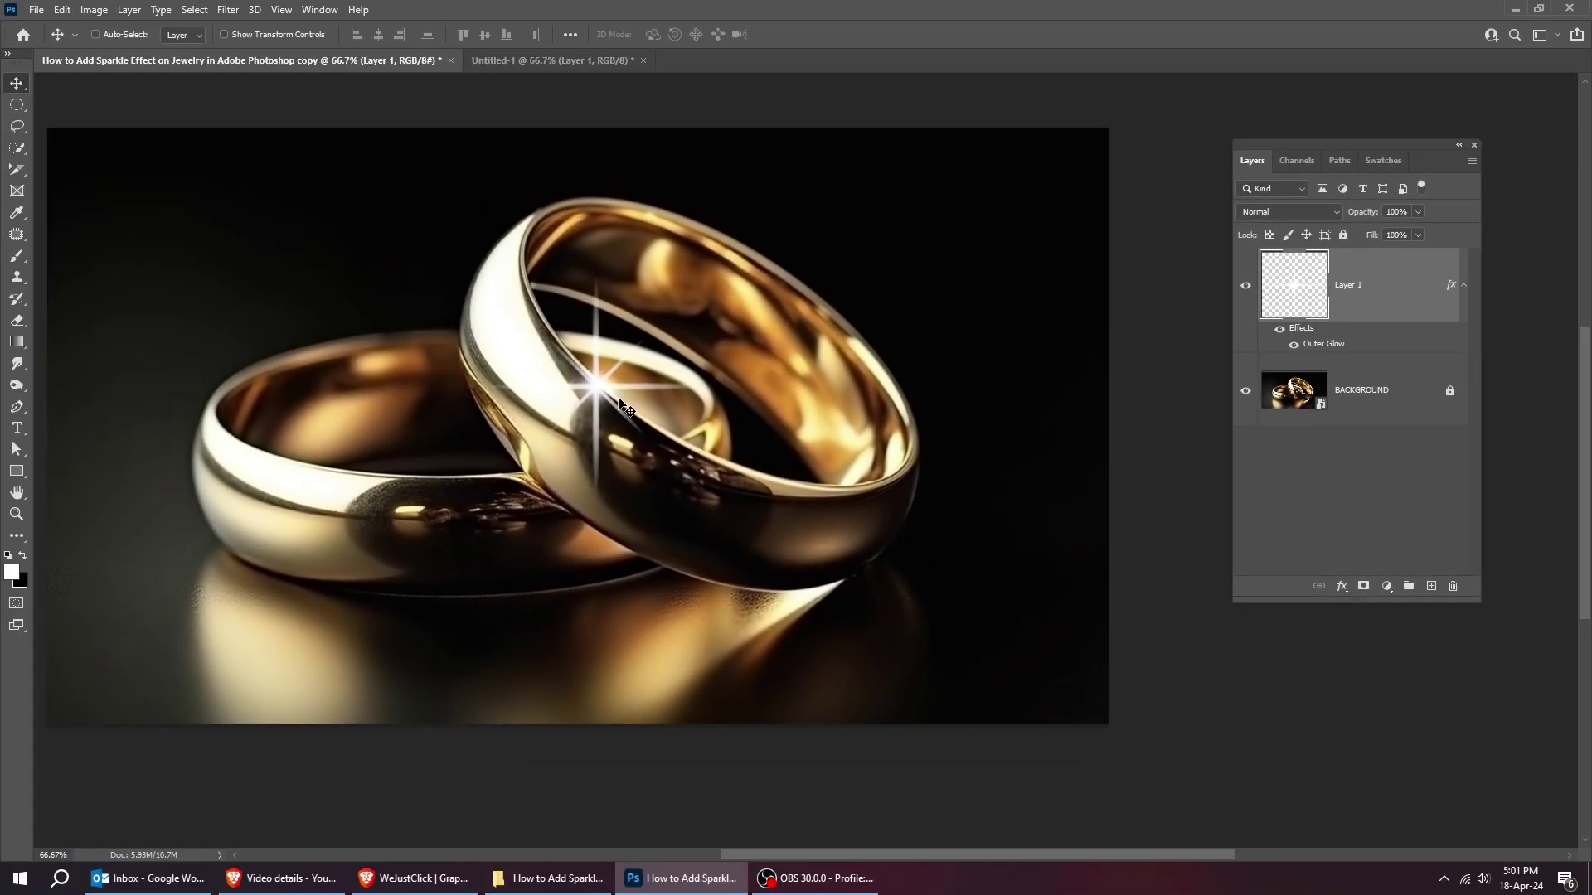
Tilt the sparkle about 8° and drag a duplicate onto the front ring's right edge
key(ctrl+t)
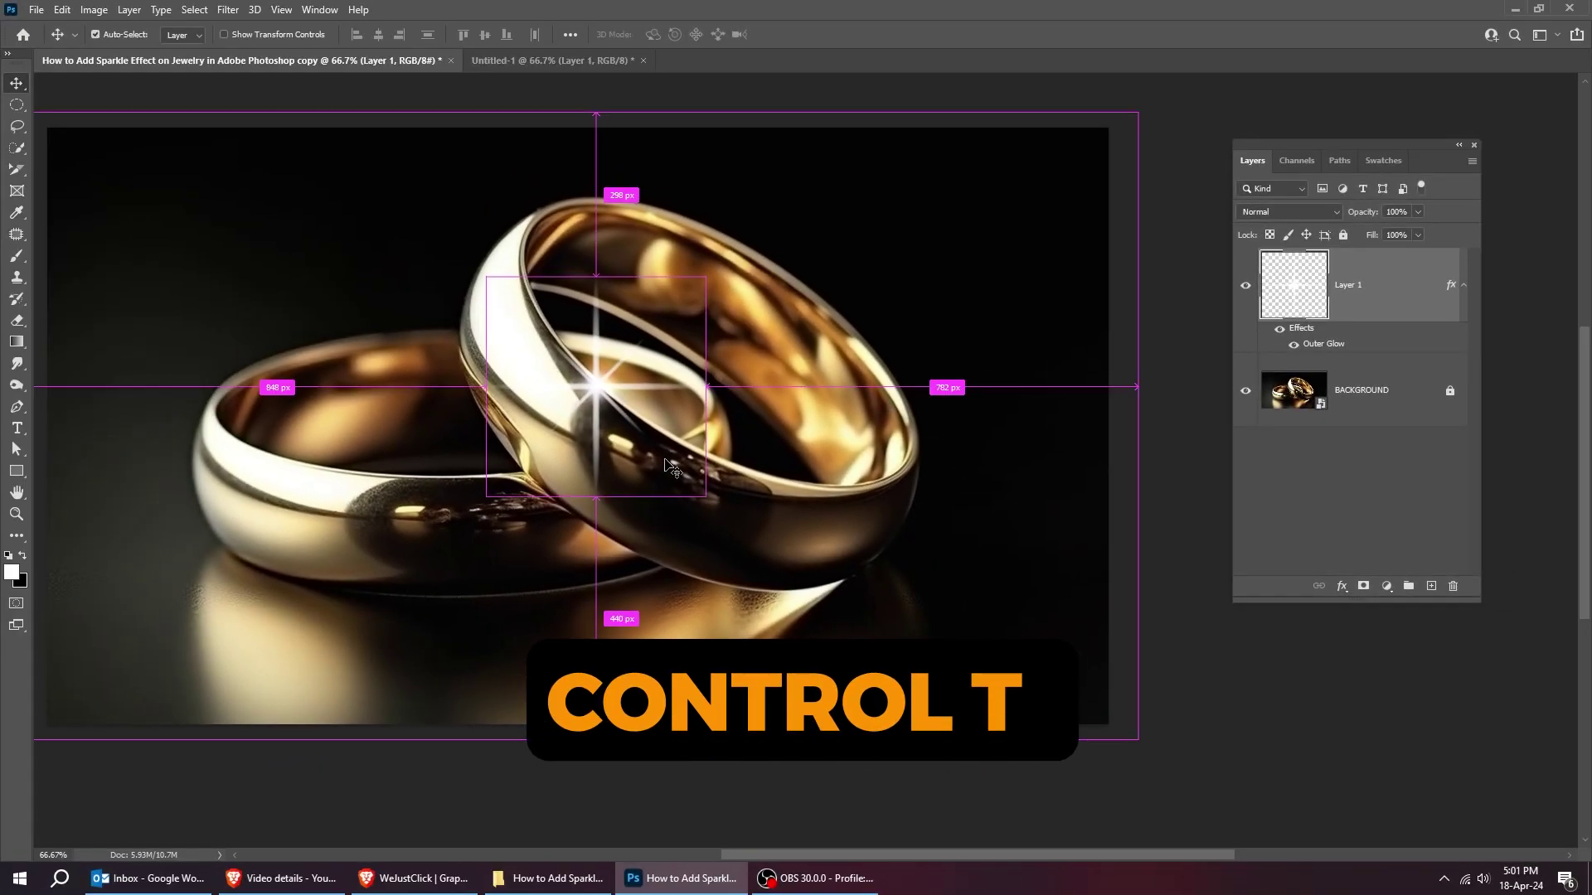
drag(705, 535, 731, 522)
key(Return)
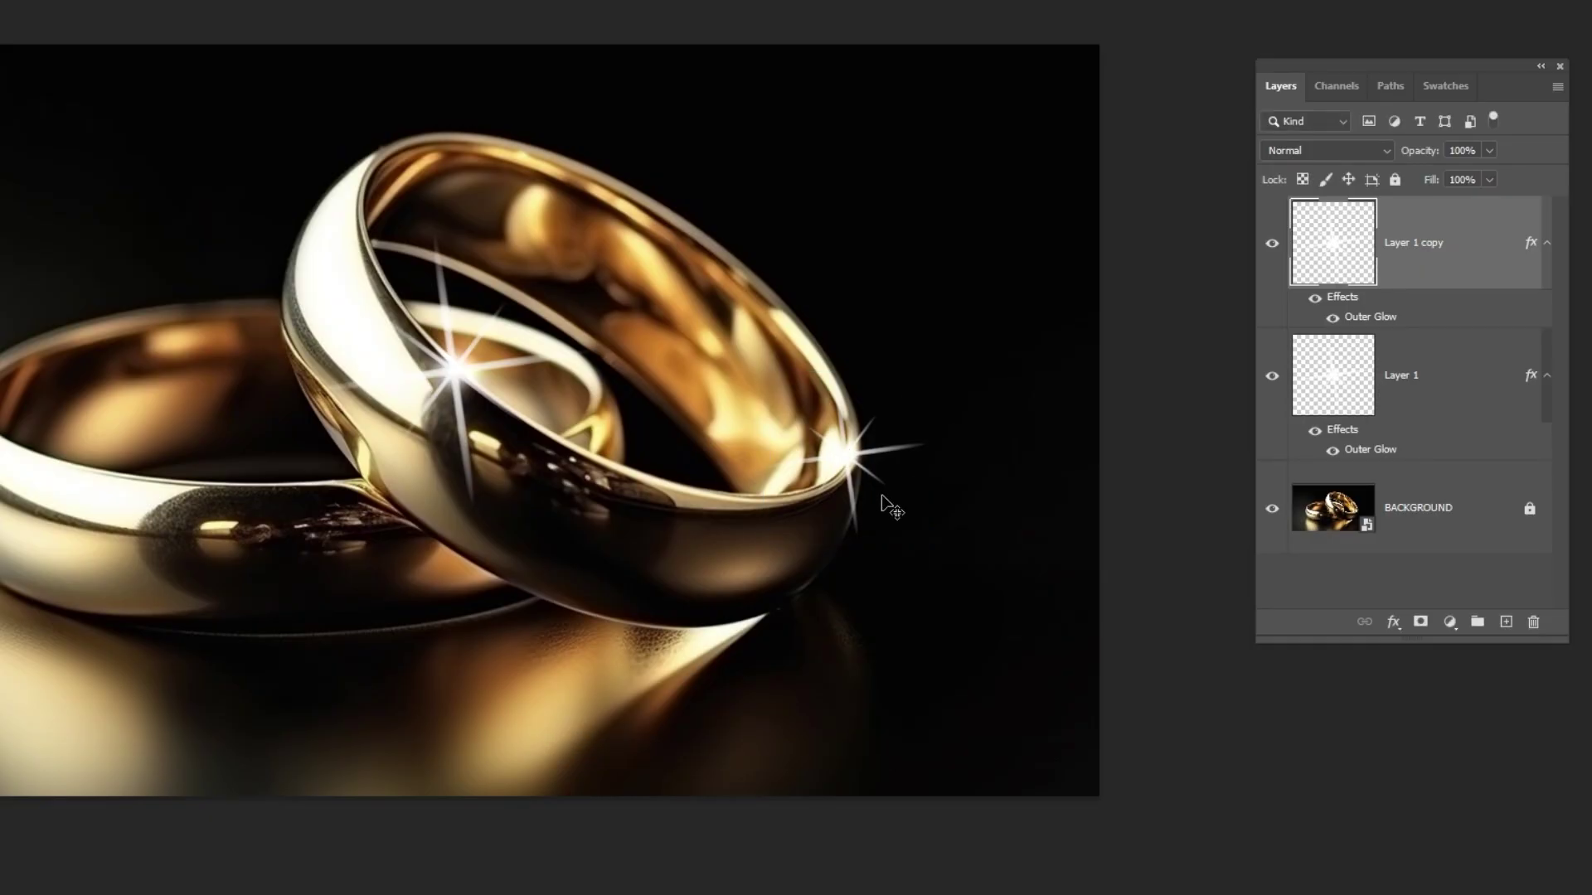
drag(883, 498, 863, 521)
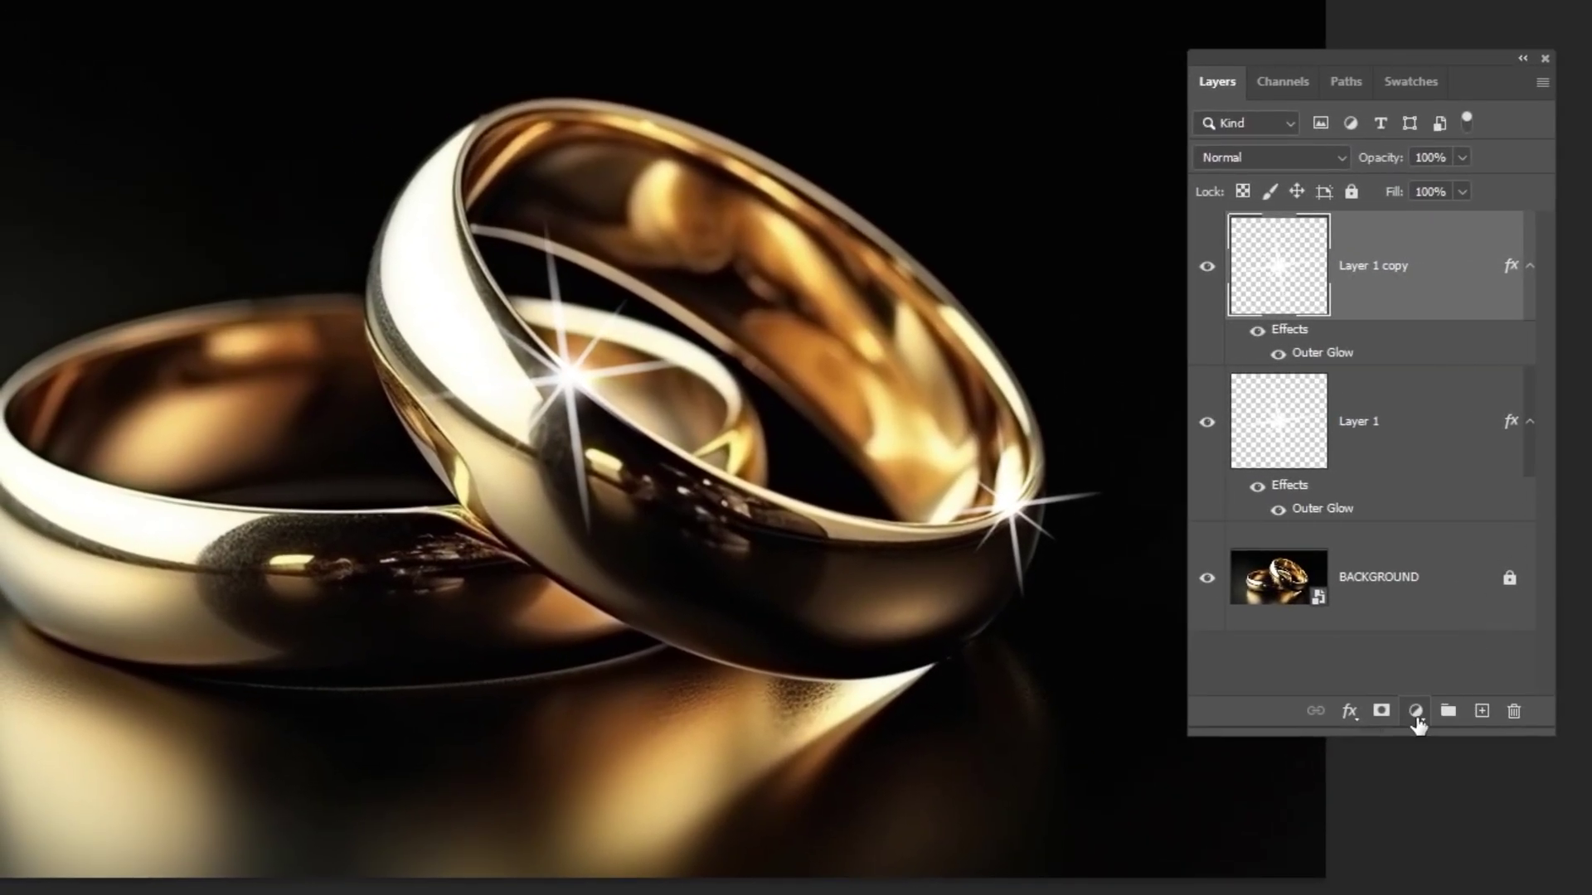
Add a Solid Color fill layer filled with black
click(1416, 711)
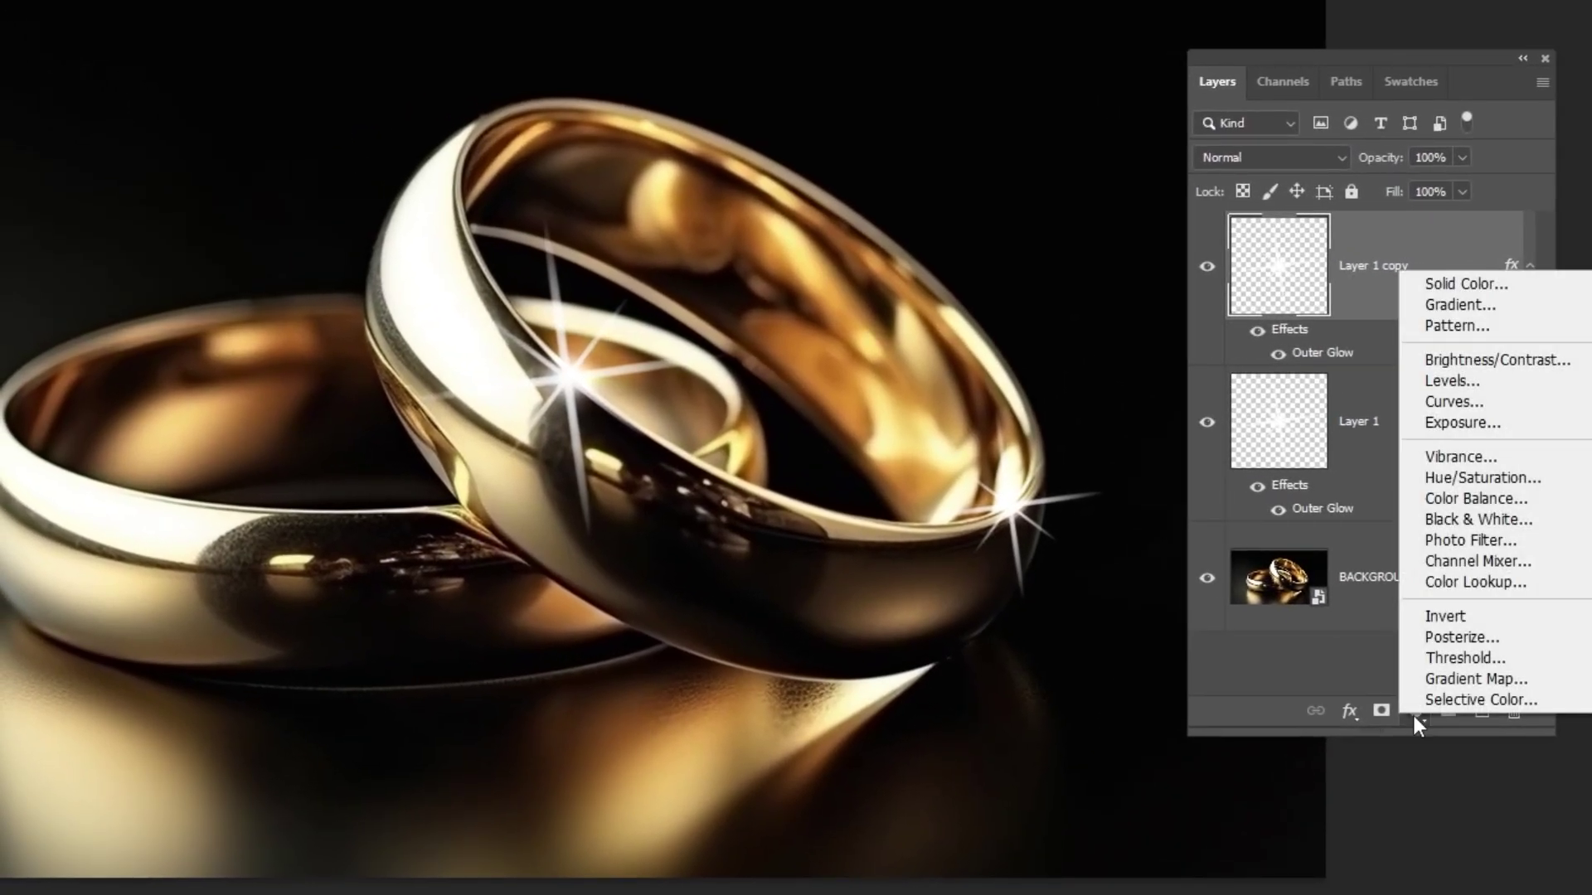
click(1463, 284)
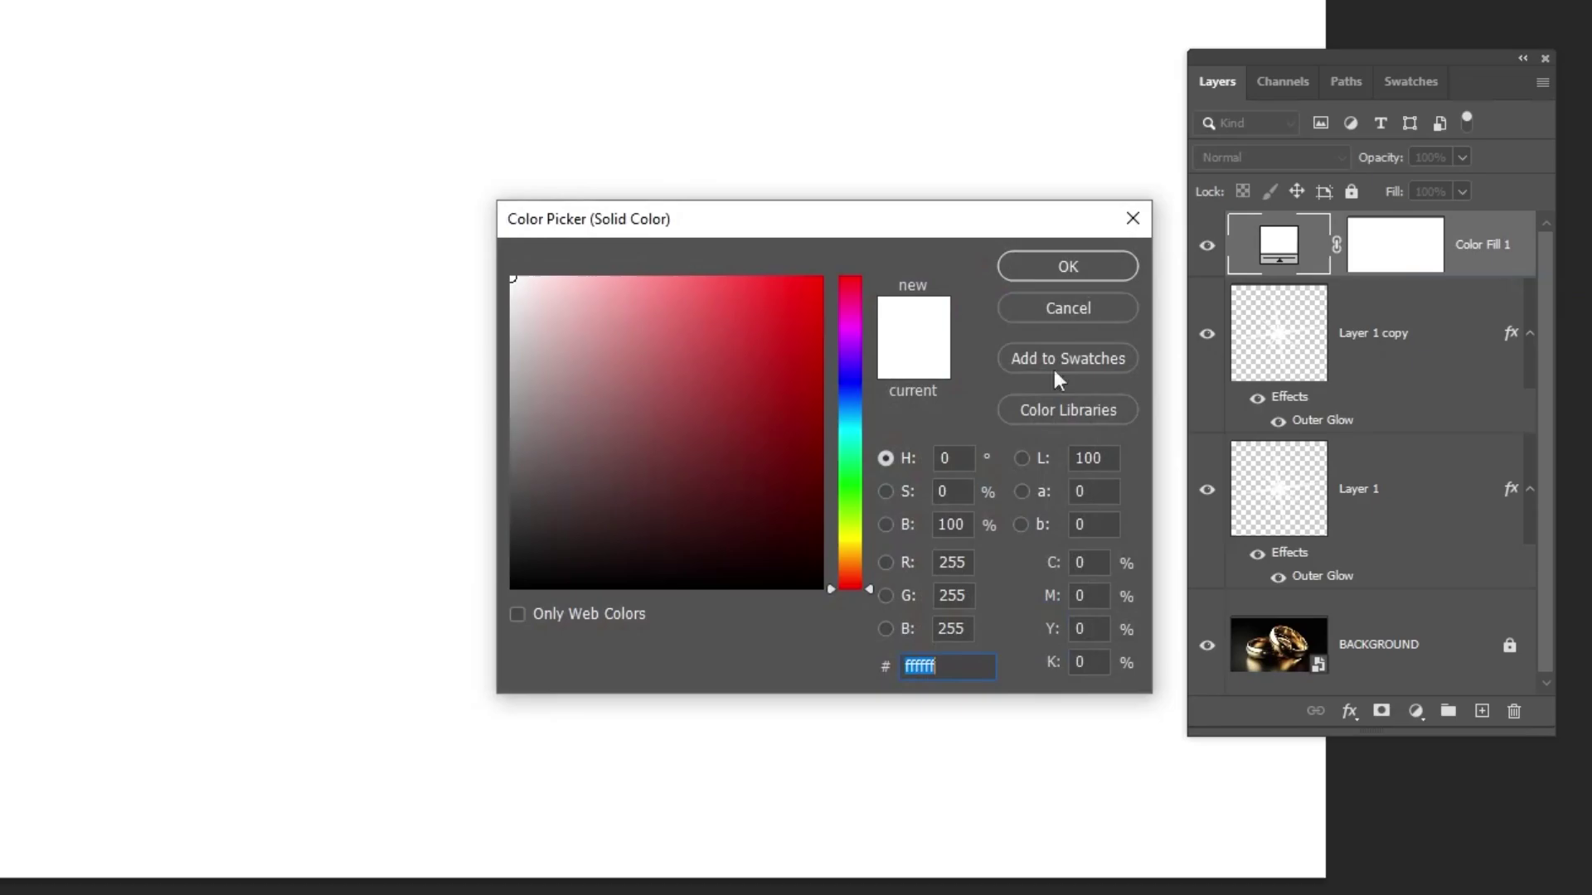
drag(669, 494, 455, 601)
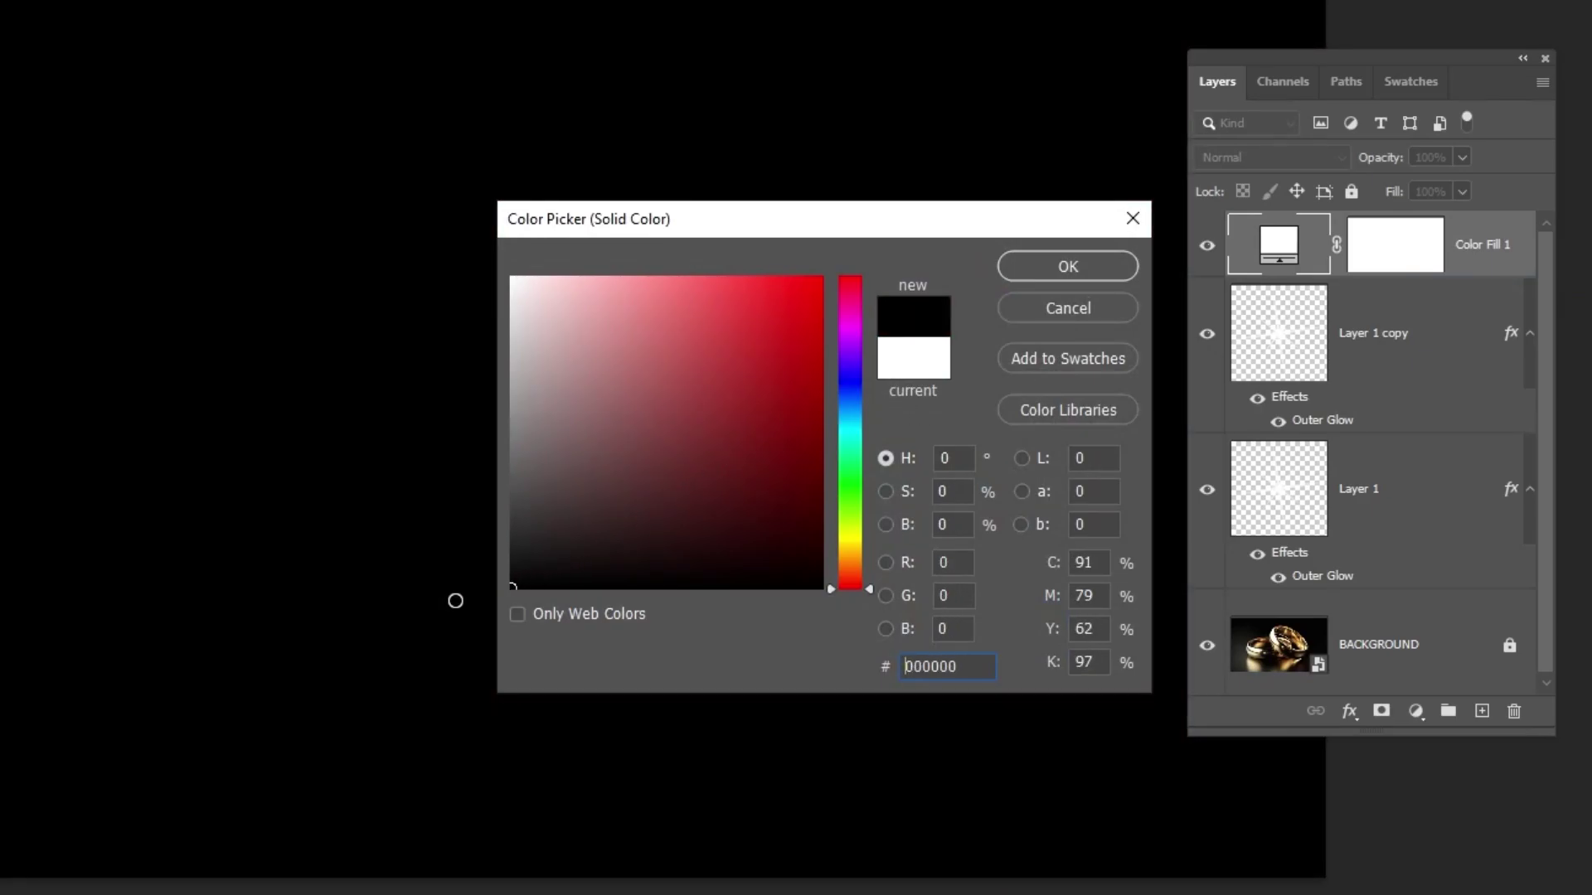
click(1100, 262)
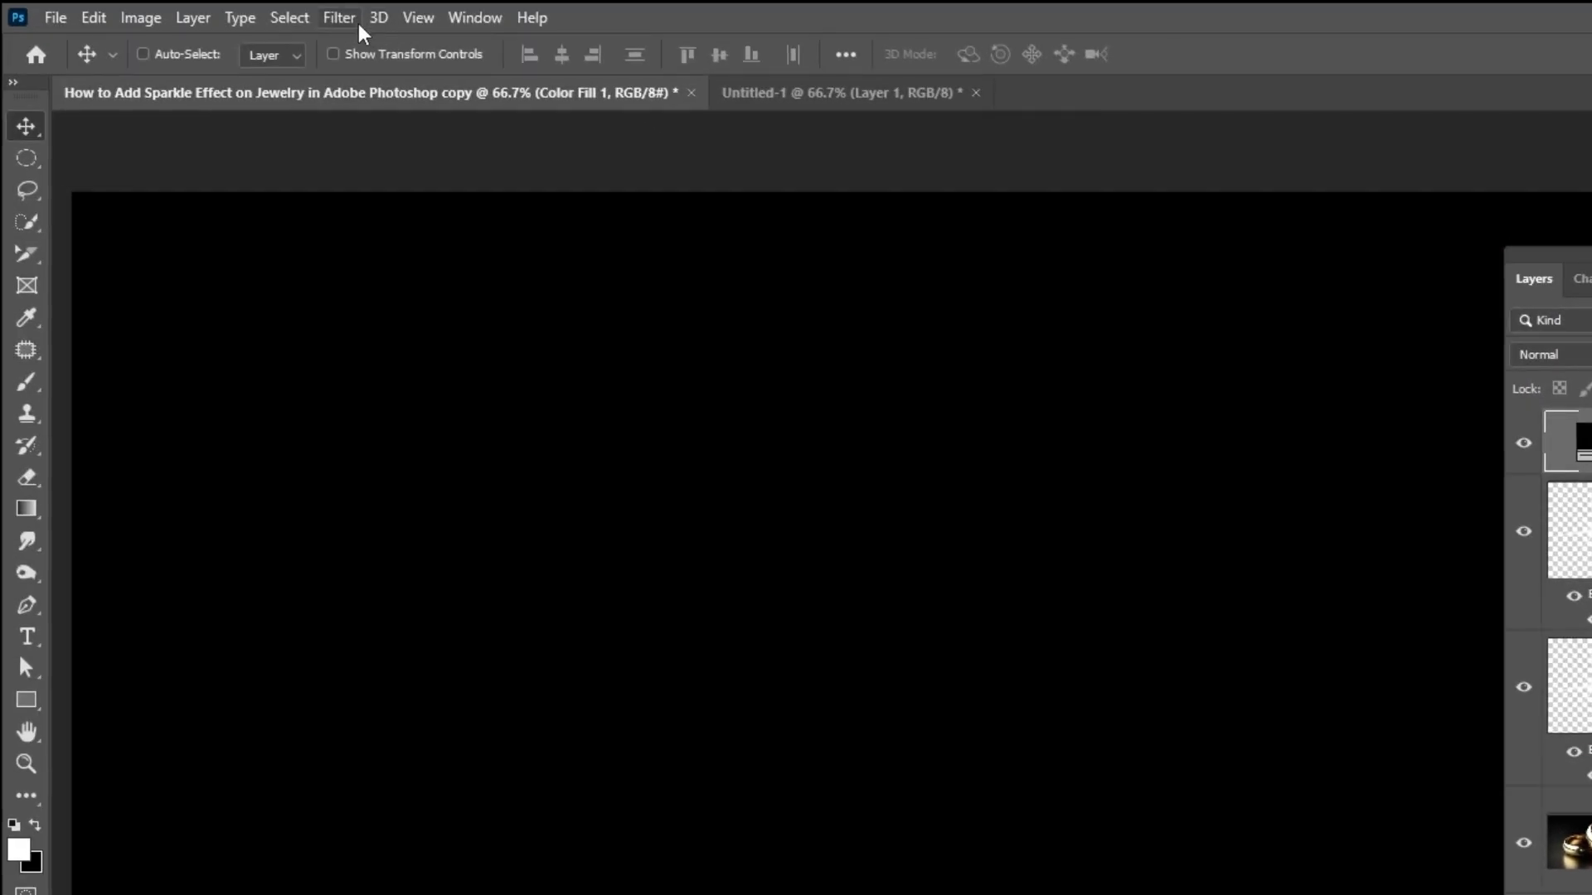
Convert the fill to a smart object and apply a Lens Flare left of centre at 100% brightness
click(339, 18)
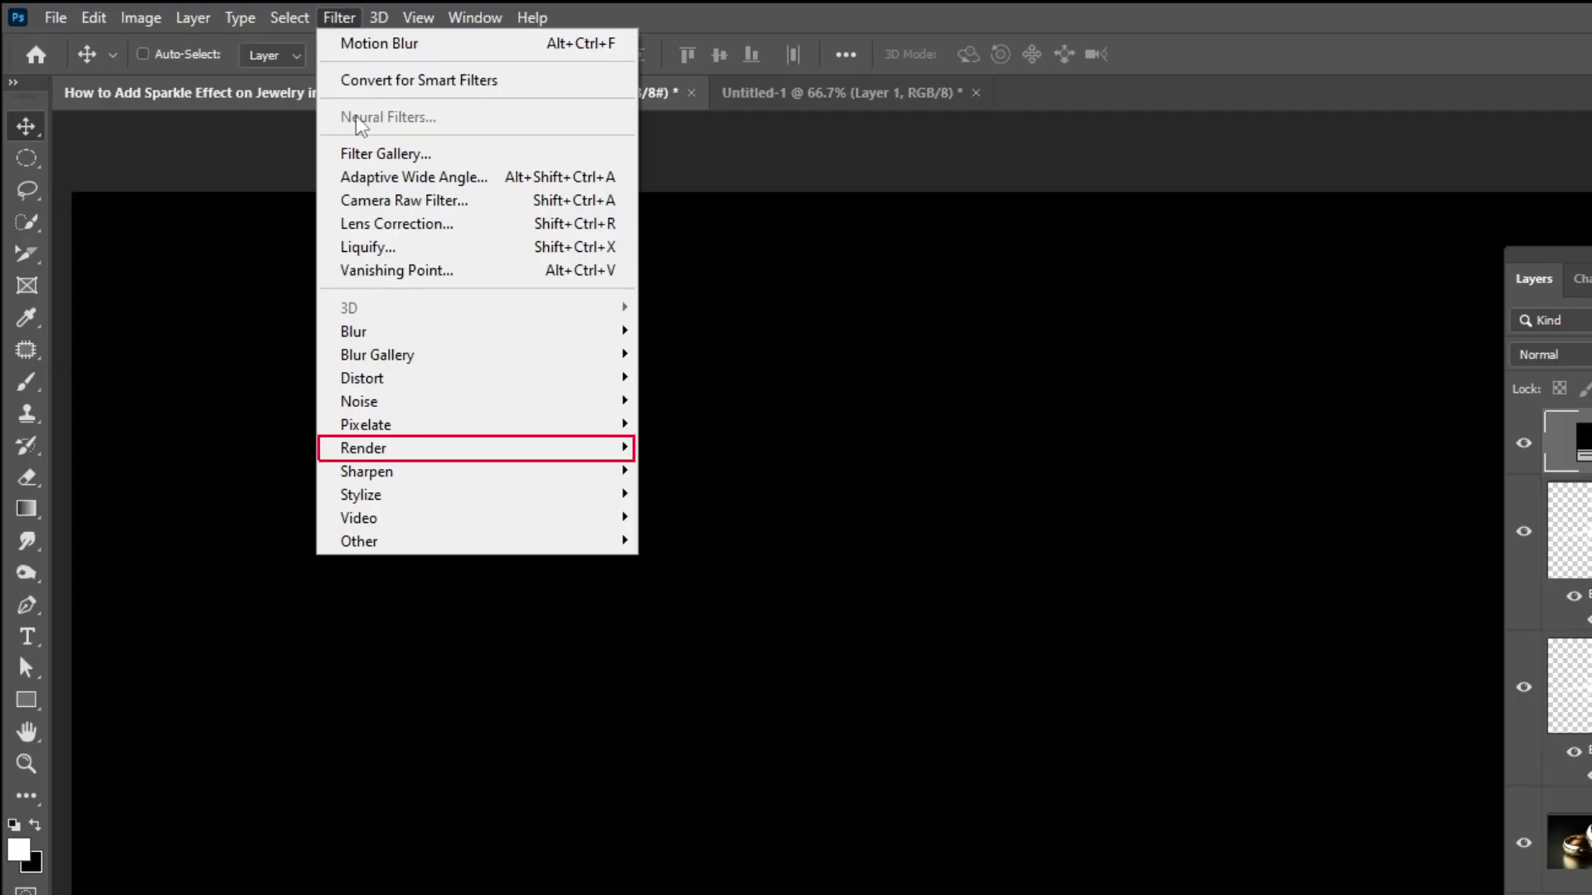
mouse_move(380, 452)
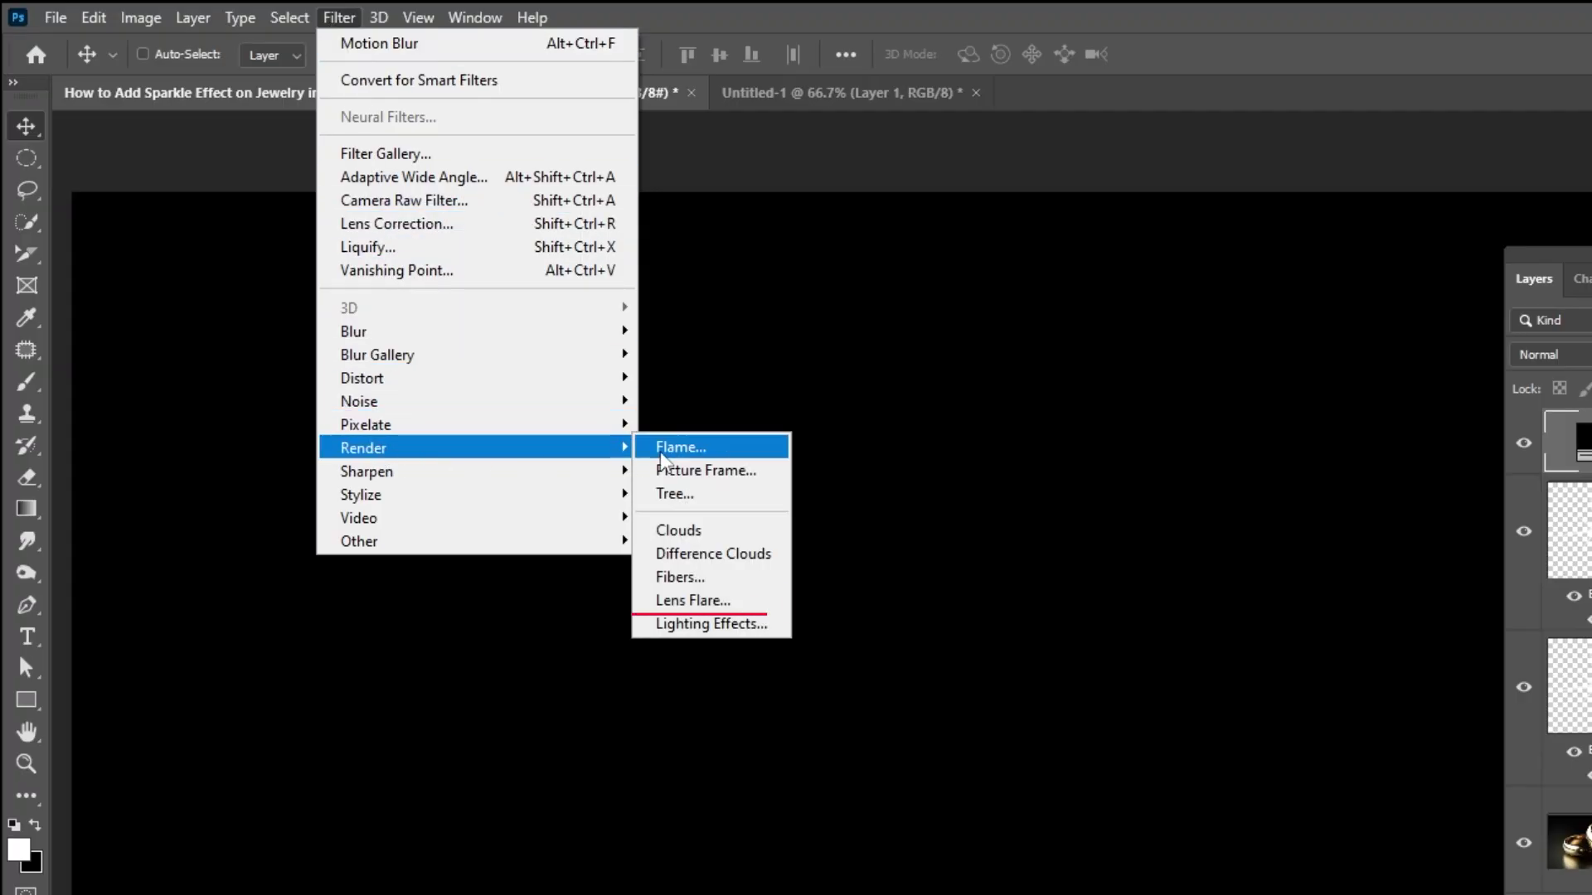
click(718, 602)
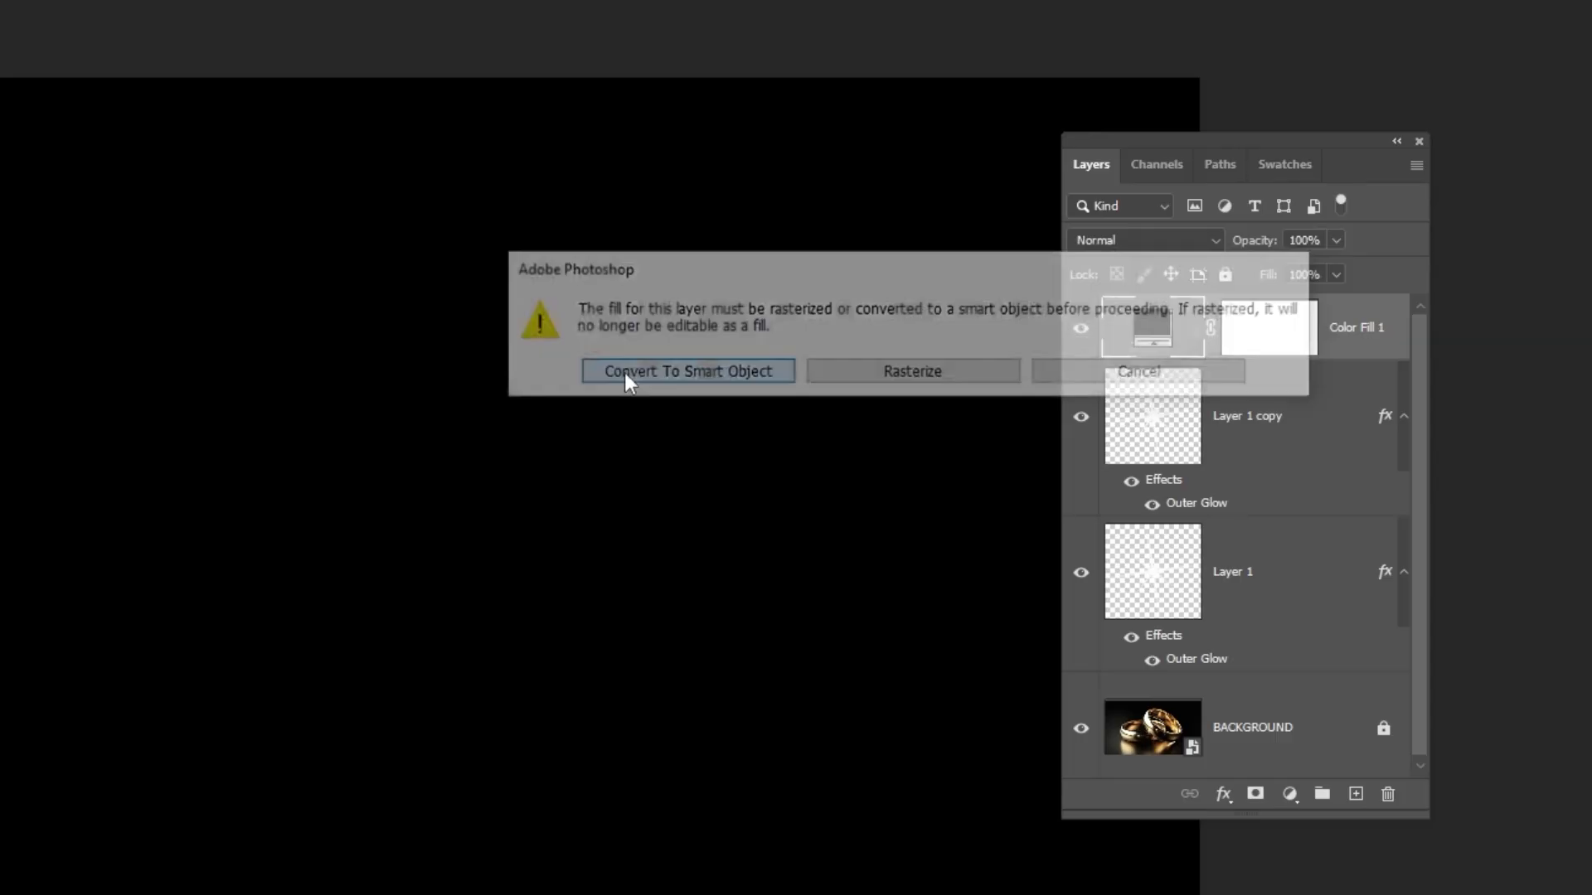
click(1069, 487)
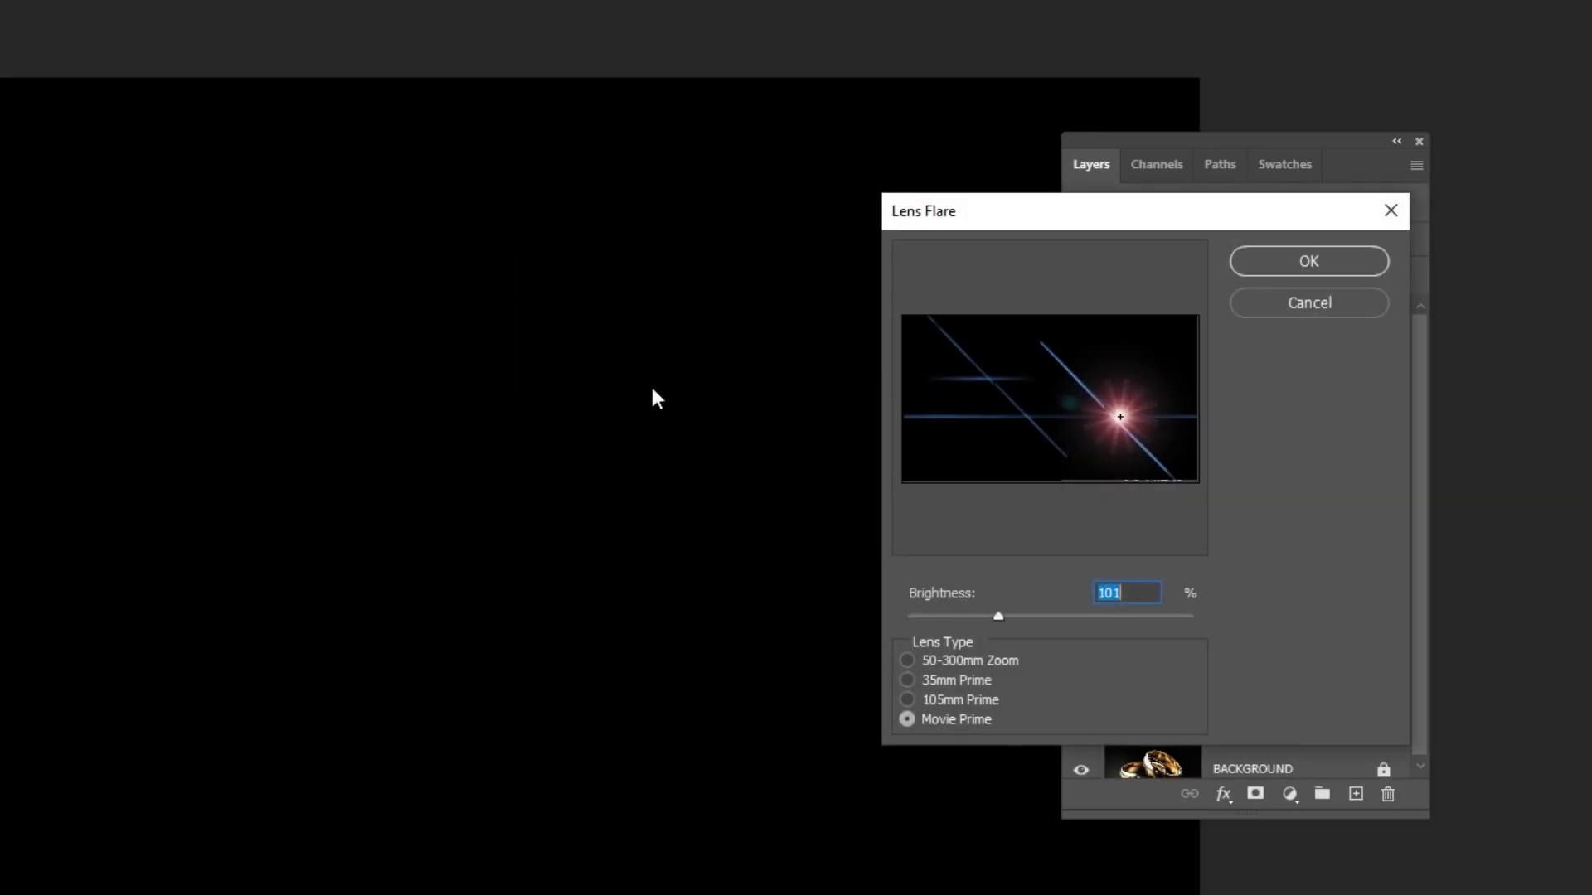
drag(1122, 416, 1028, 396)
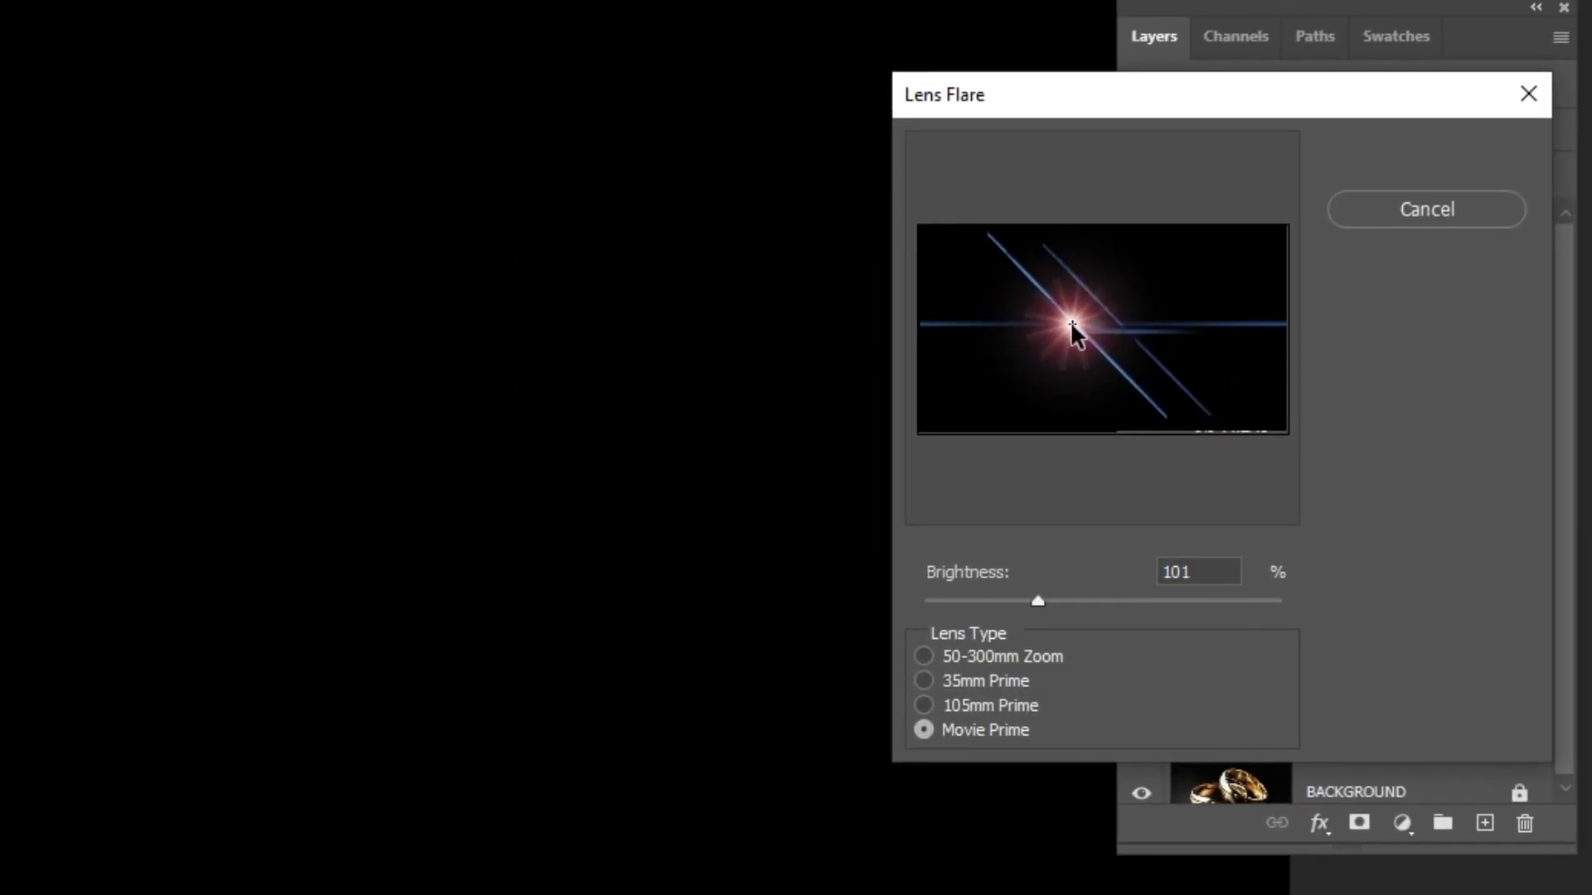
drag(1072, 326, 1047, 335)
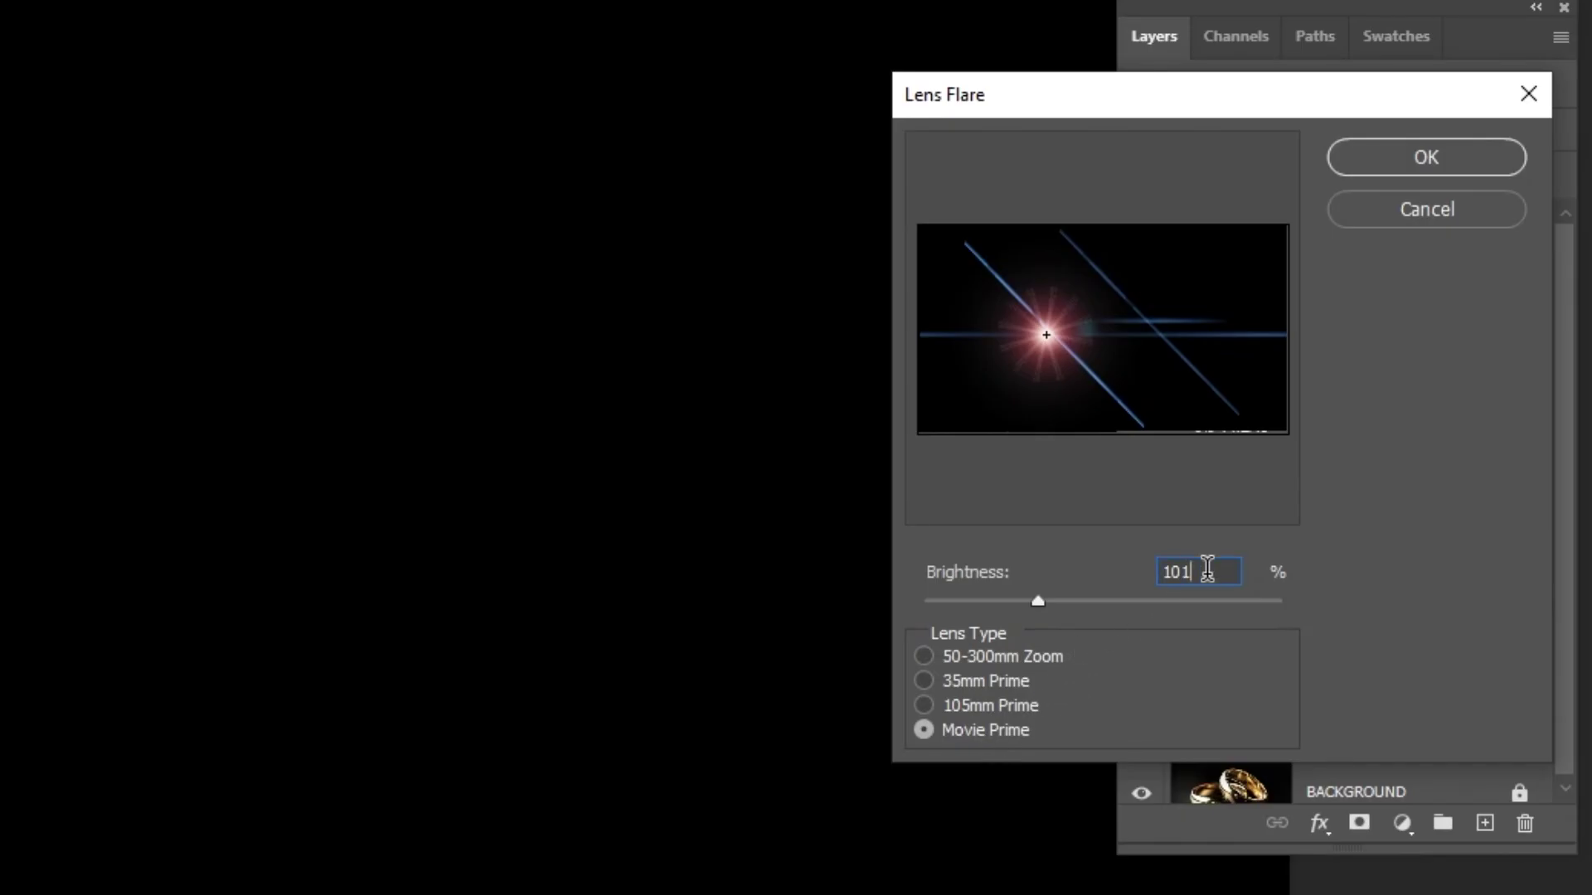
key(BackSpace)
text(0)
click(1414, 157)
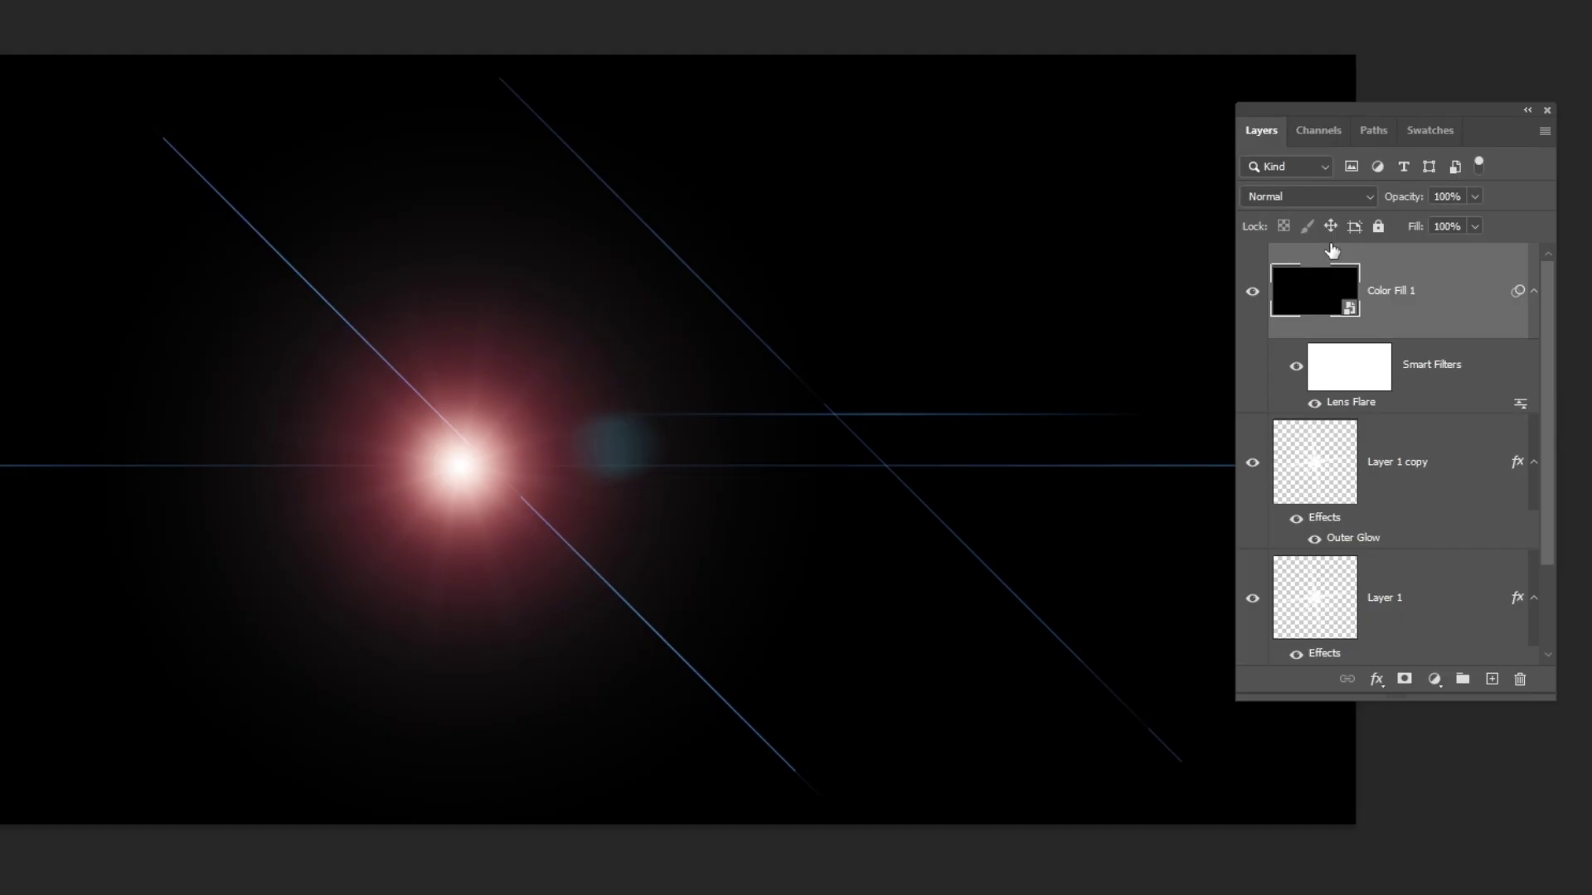
Set Color Fill 1 to Screen blend mode and move the flare onto the right ring
click(1332, 202)
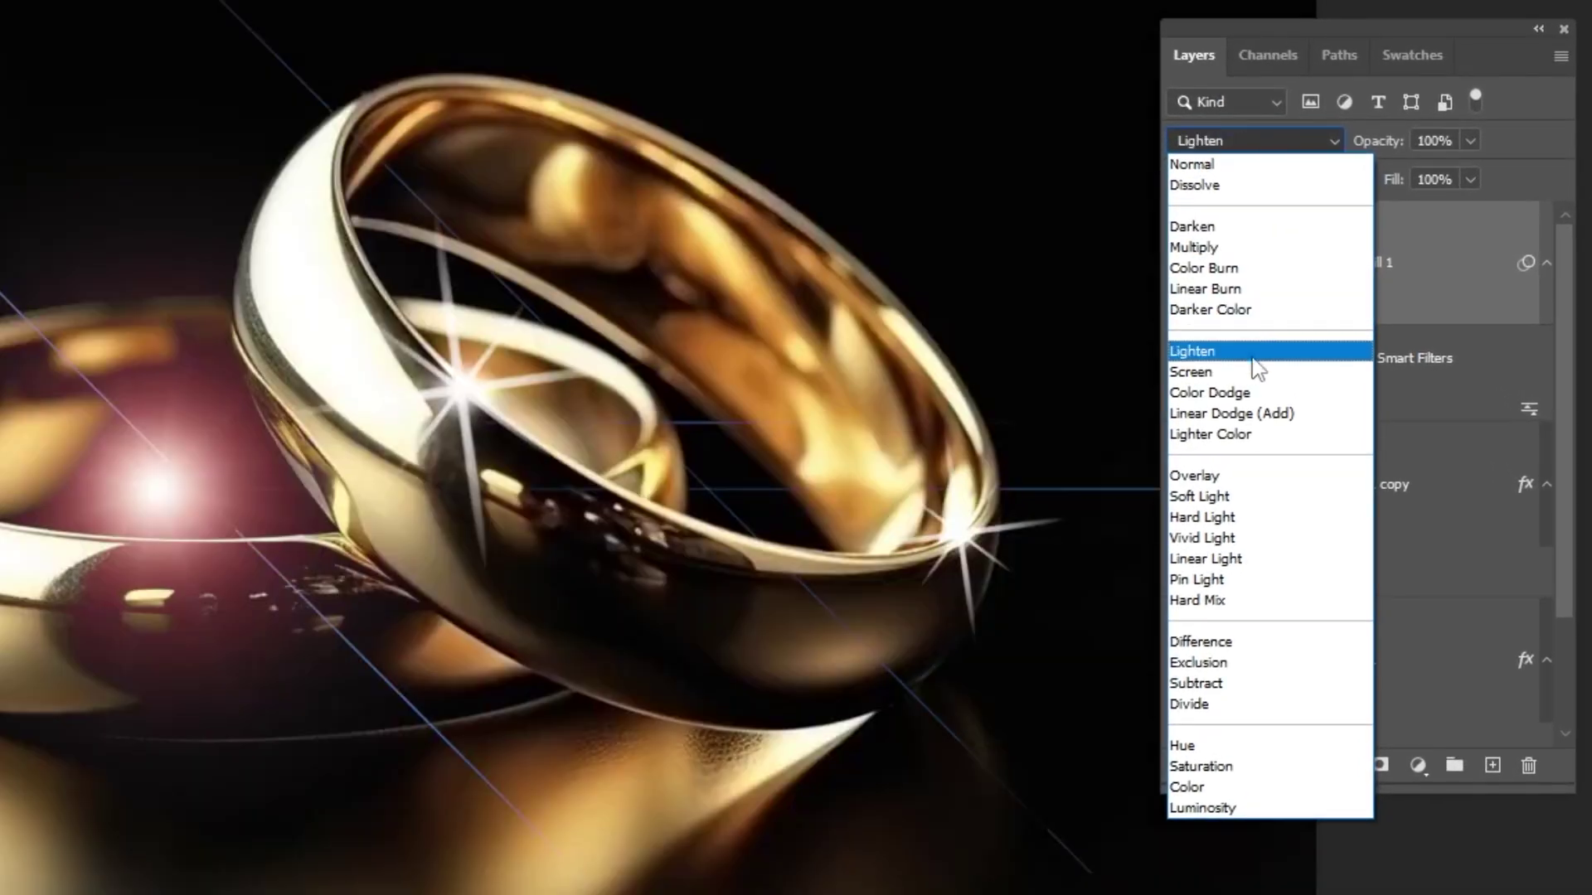
click(1263, 373)
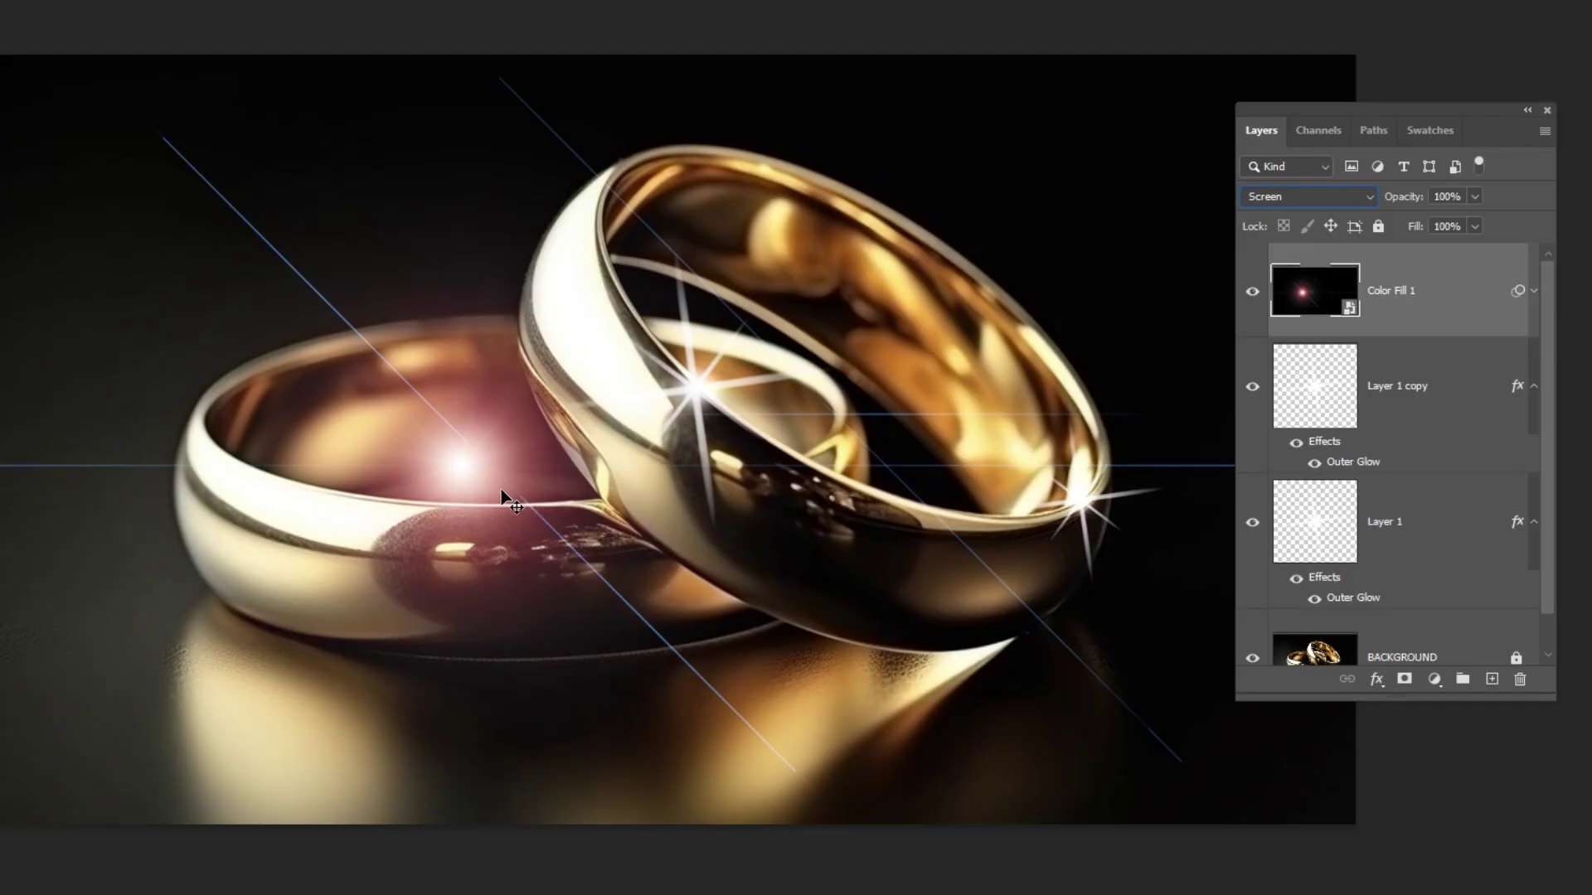
drag(501, 495, 714, 408)
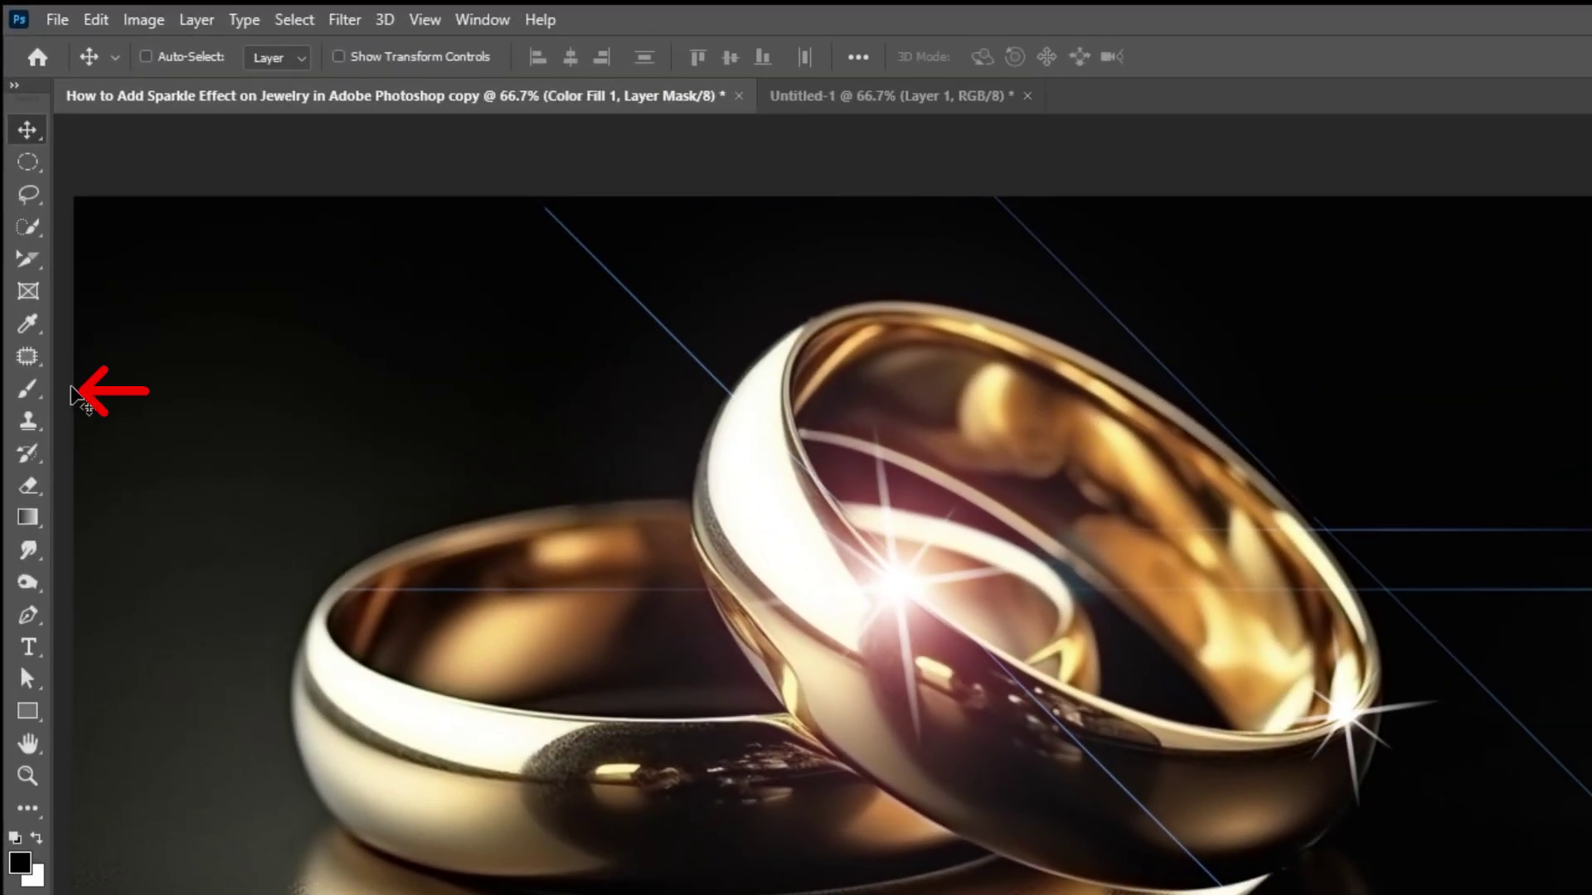
Switch to a 400 px Soft Round brush at 0% hardness with Flow at 51%
click(29, 388)
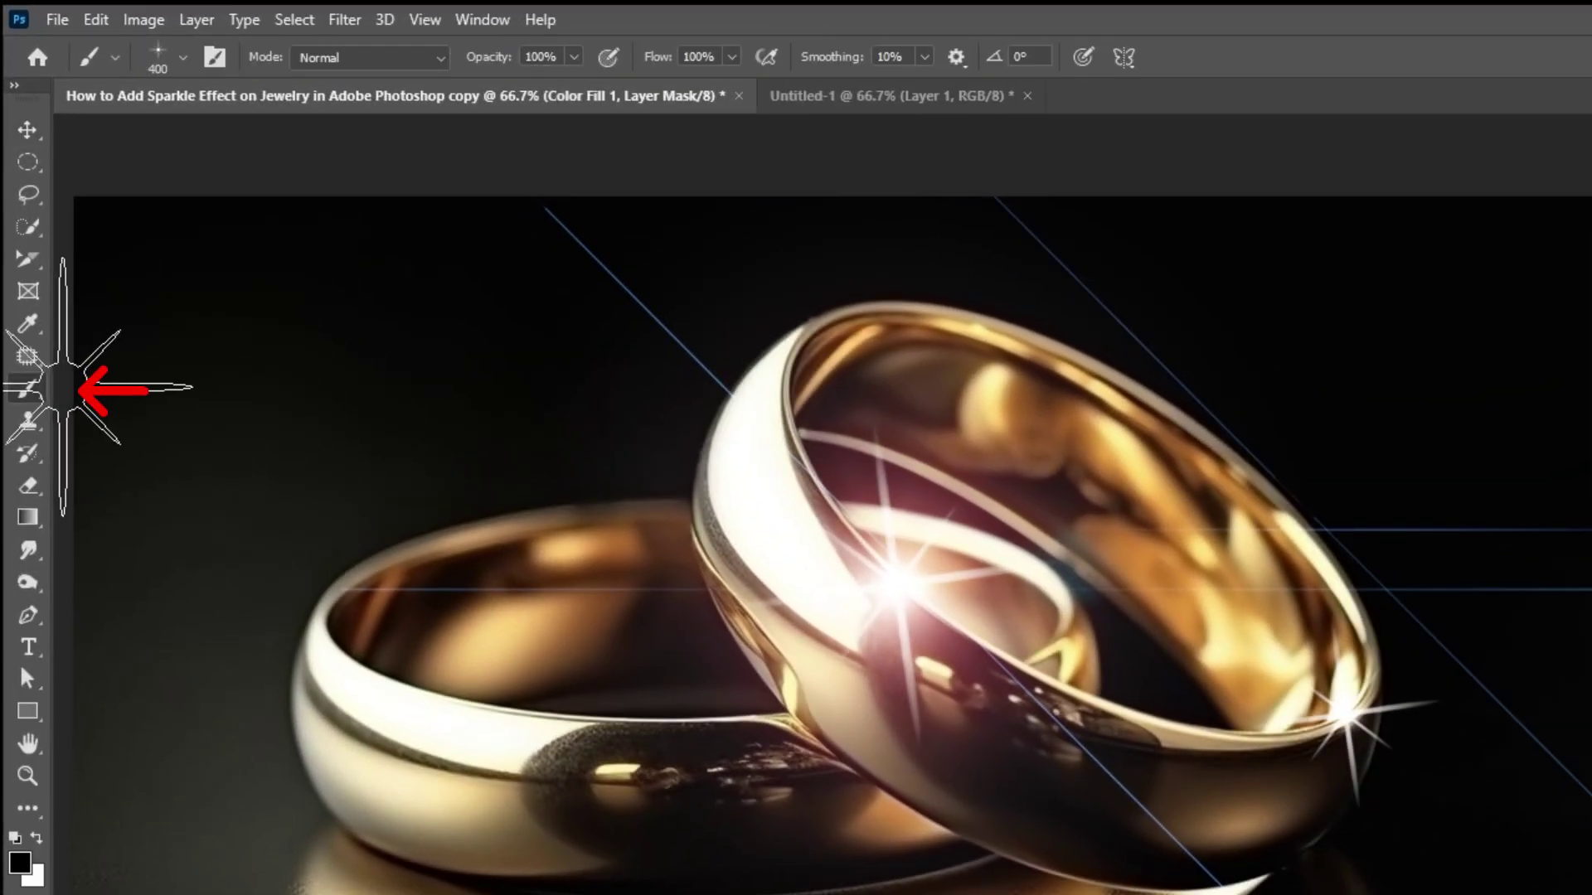
click(183, 57)
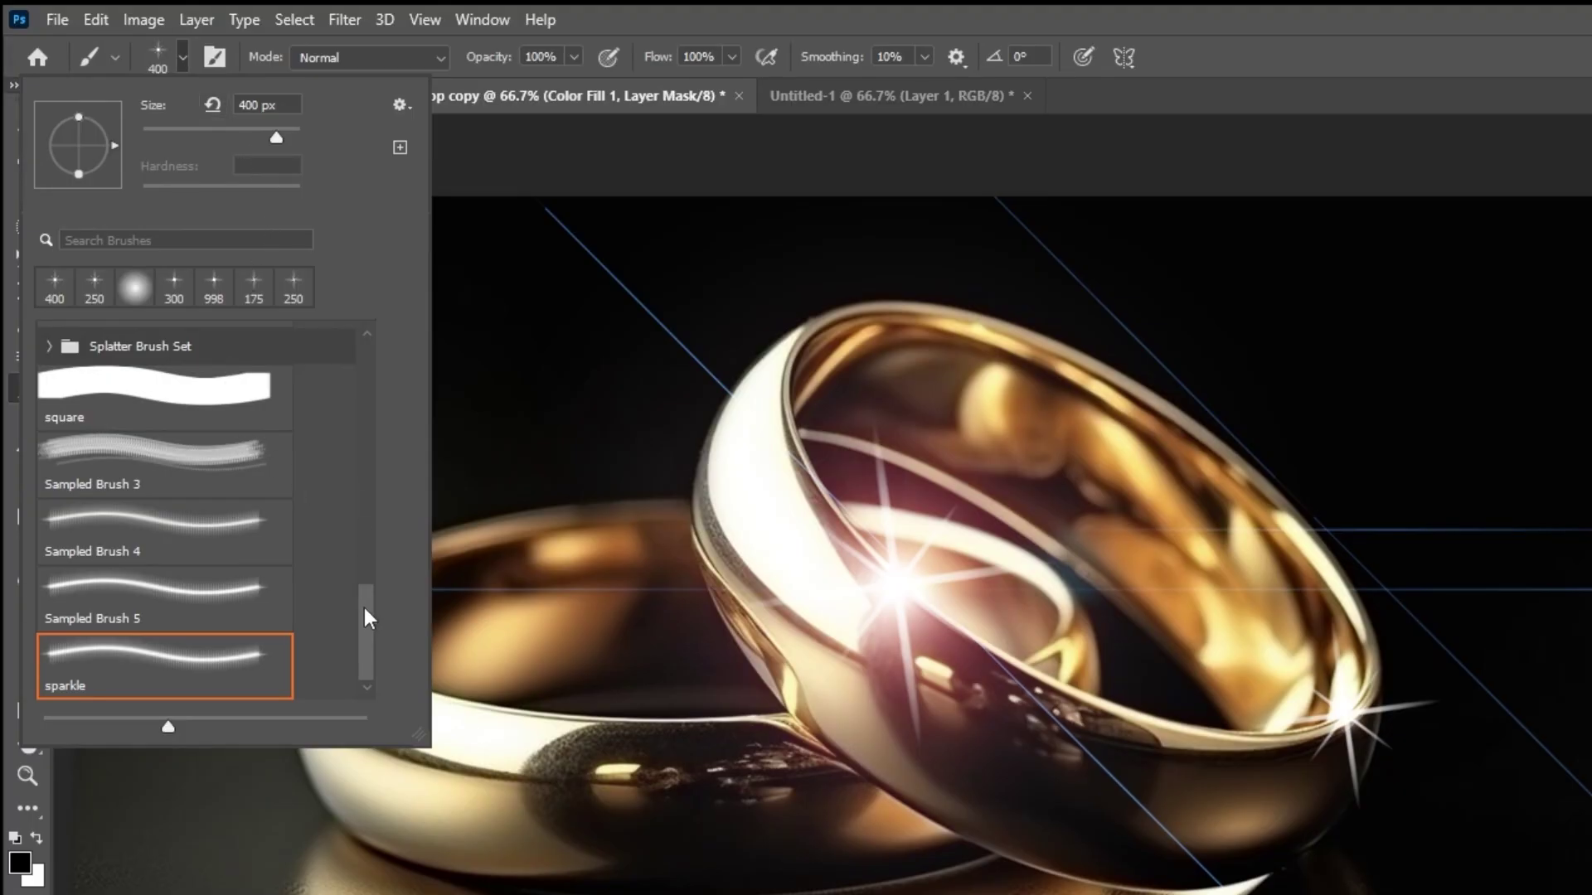
drag(365, 609, 369, 355)
click(250, 385)
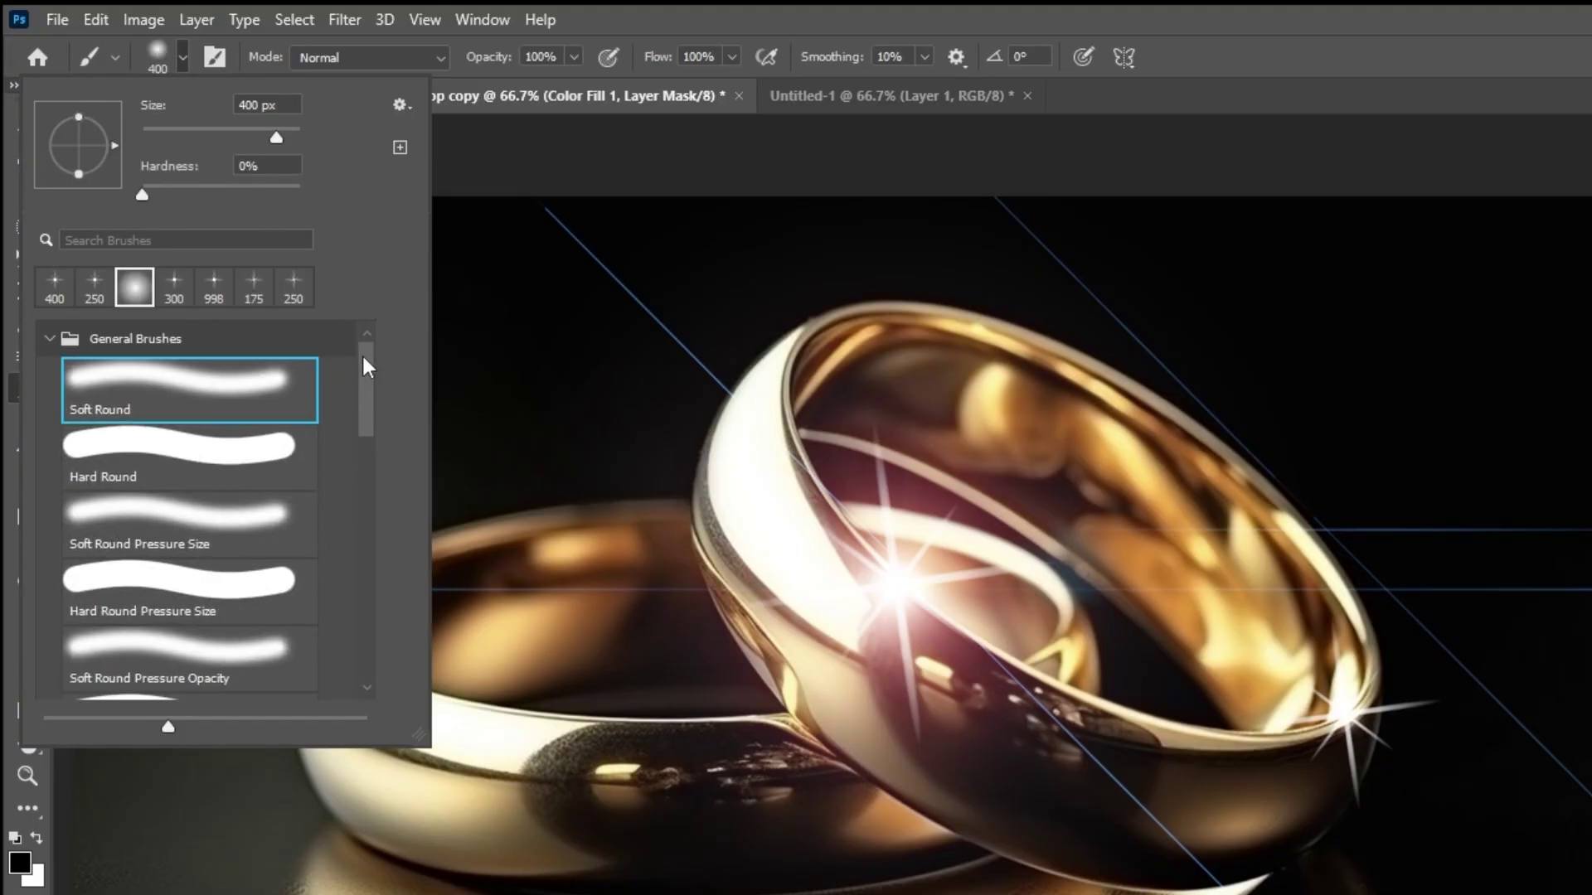
key(Return)
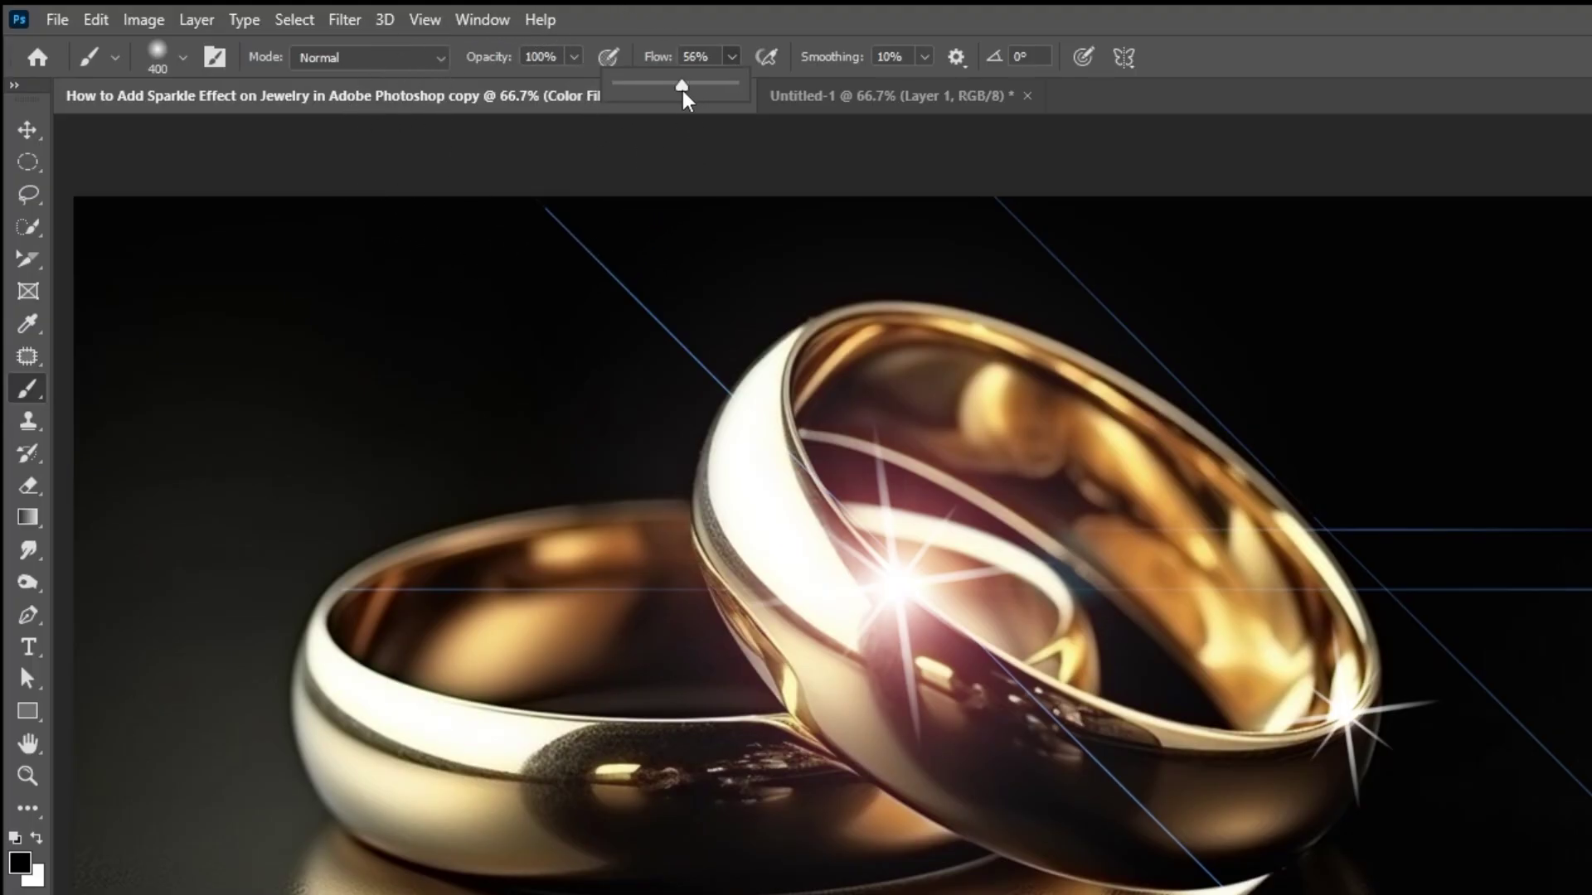
click(498, 266)
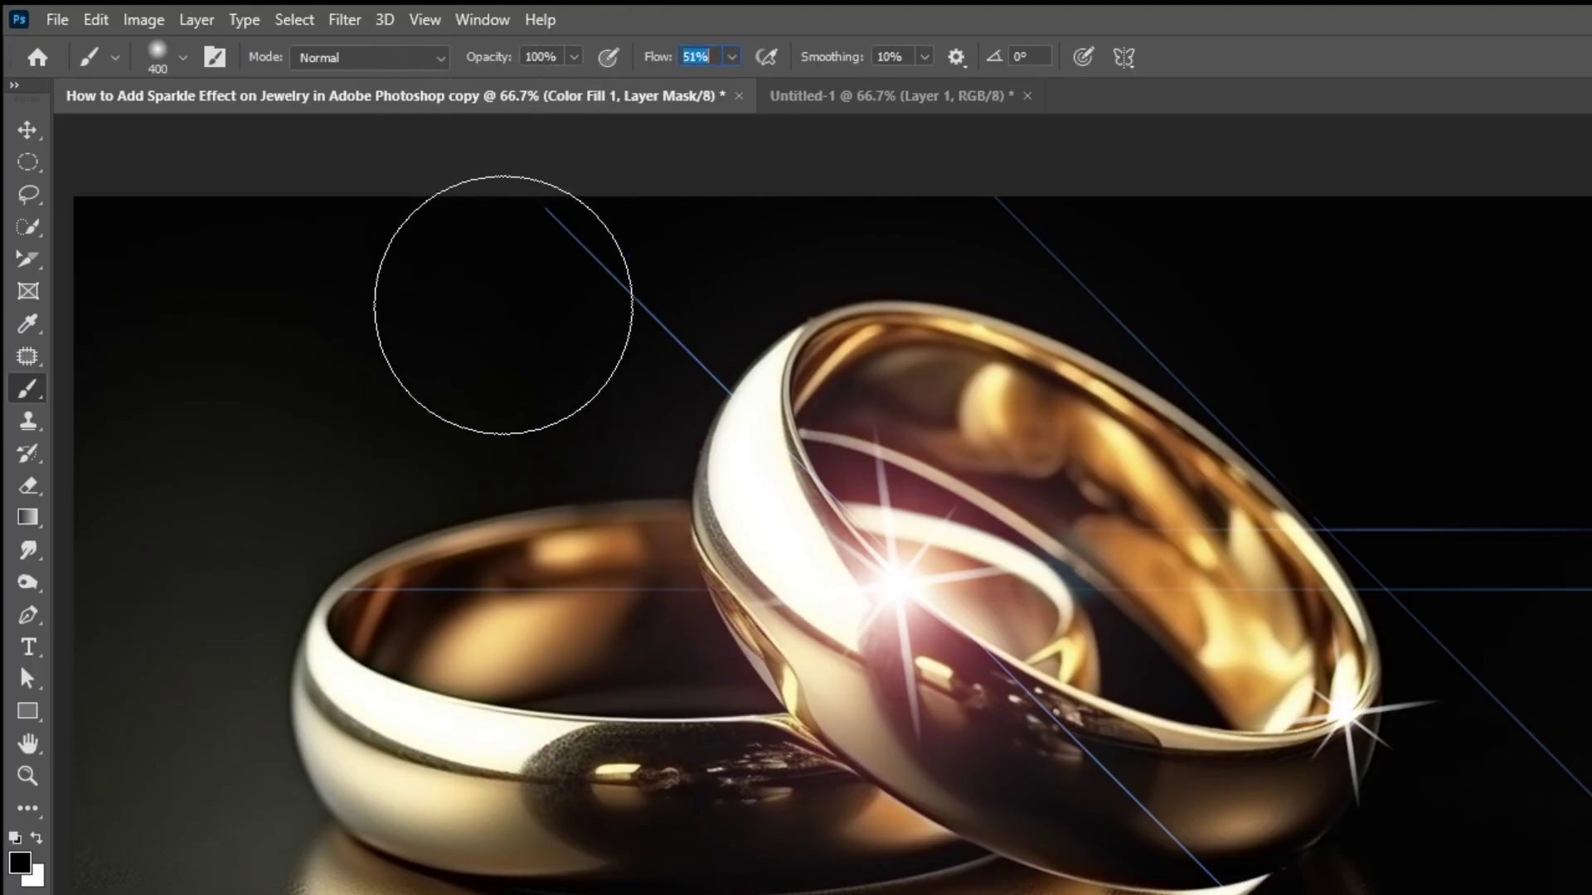